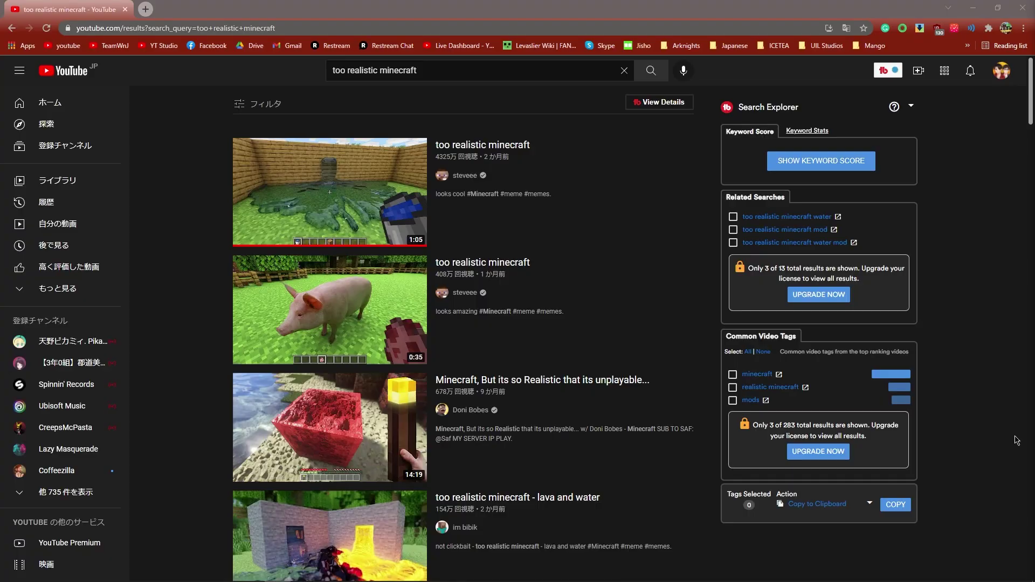
Play the first 'too realistic minecraft' video in the YouTube search results
left_click(375, 199)
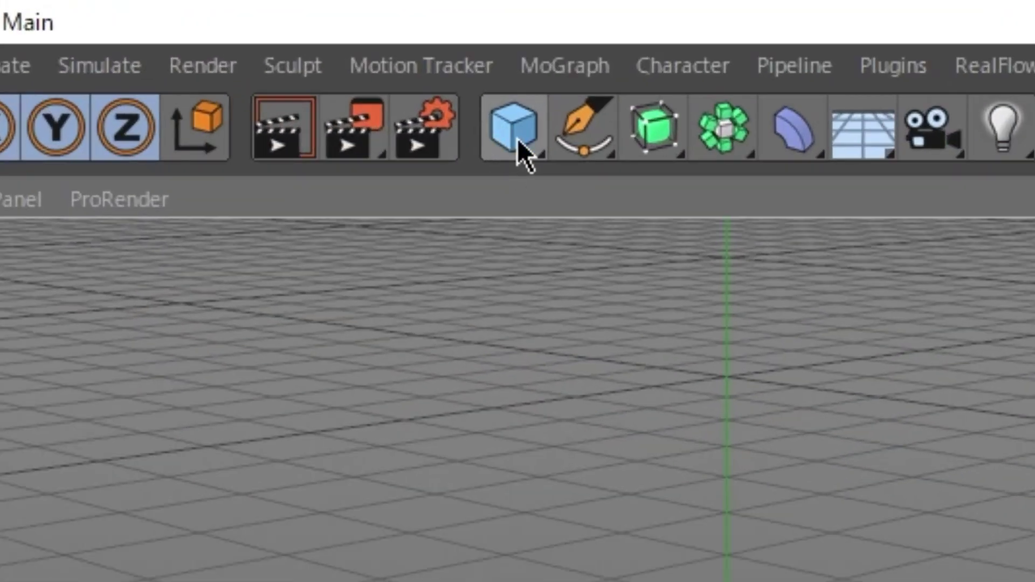
Add a 100 × 100 × 100 cm cube and drag out duplicates beside it
left_click(515, 132)
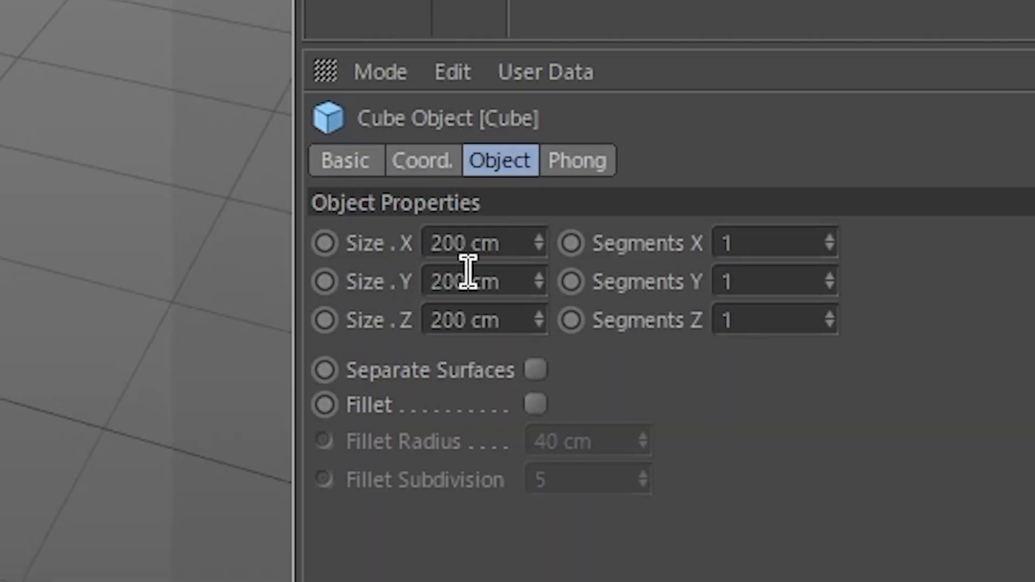
left_click(762, 268)
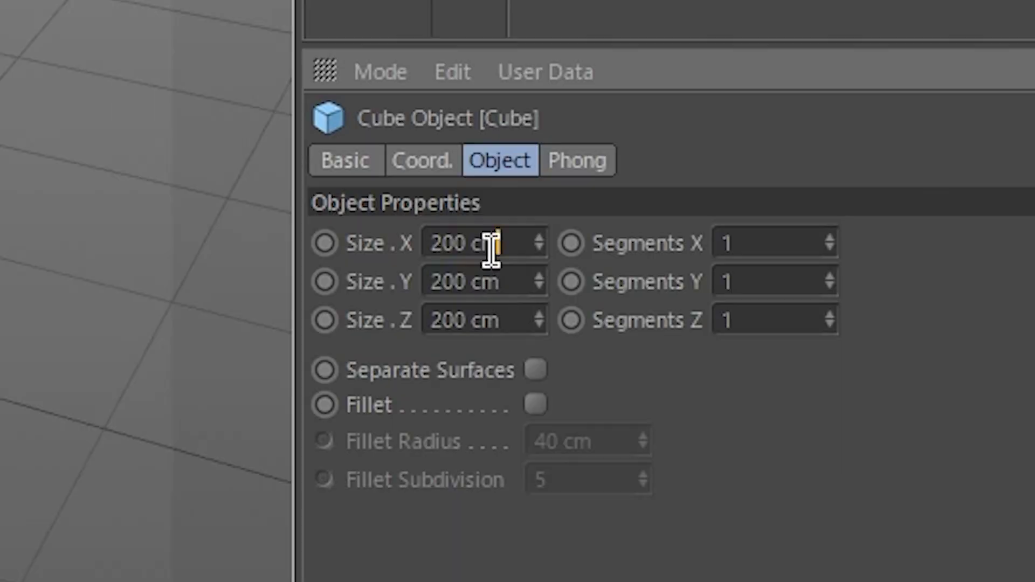
type("100")
key("Tab")
type("100")
key("Tab")
type("100")
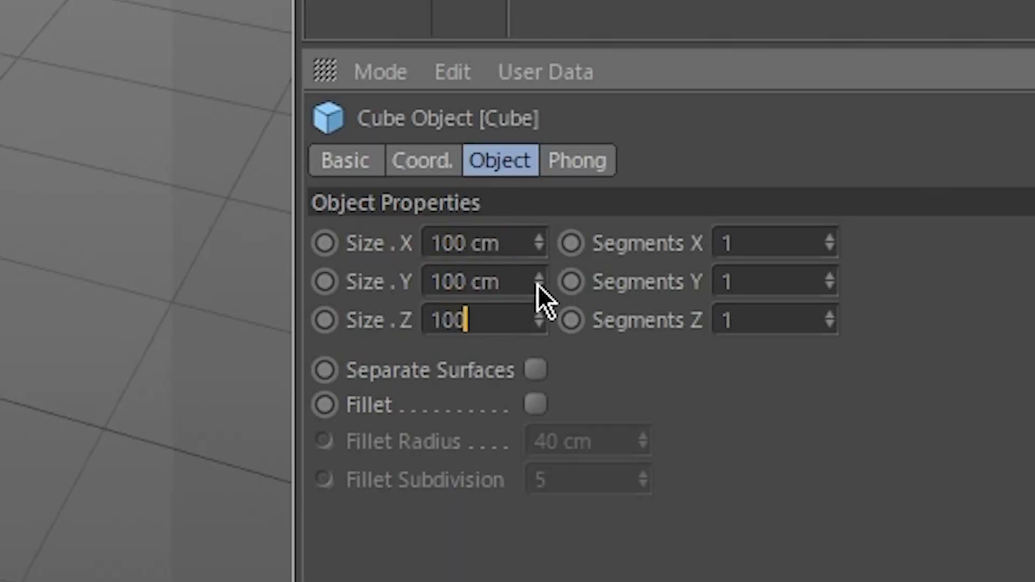
key("Return")
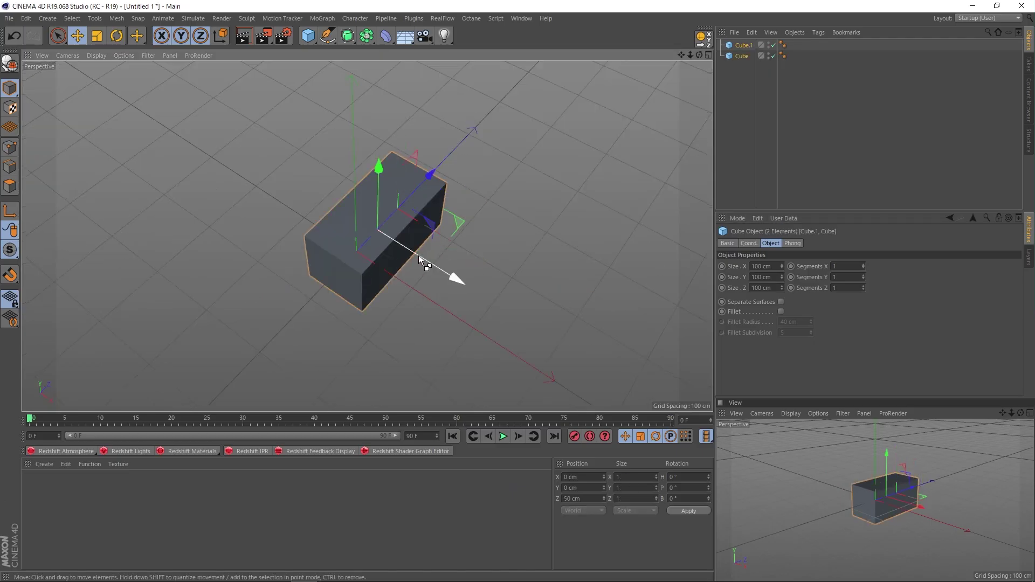
left_click_drag(419, 255, 490, 291, "ctrl")
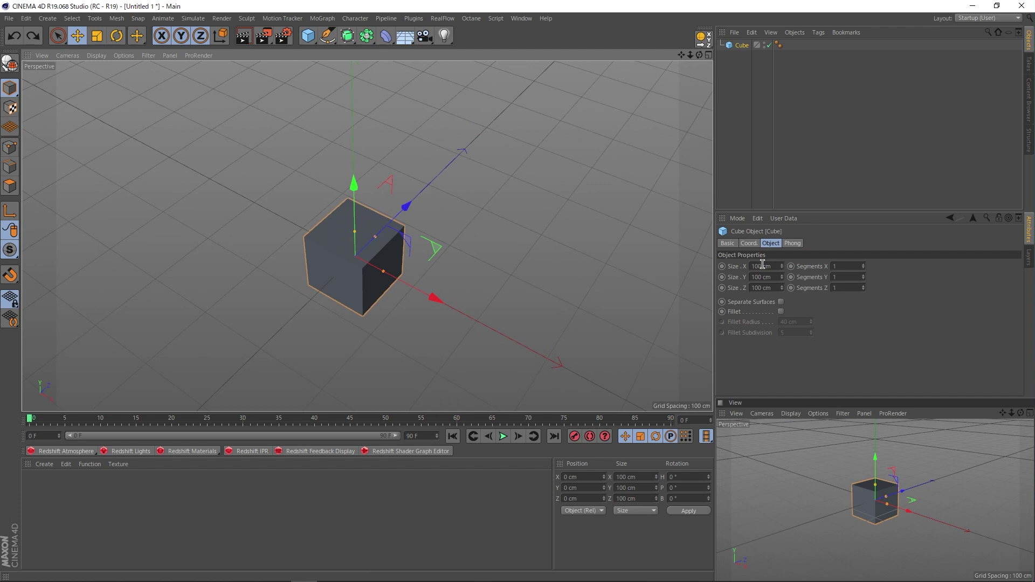
Stretch the cube to 800 cm along X and Z
left_click(762, 266)
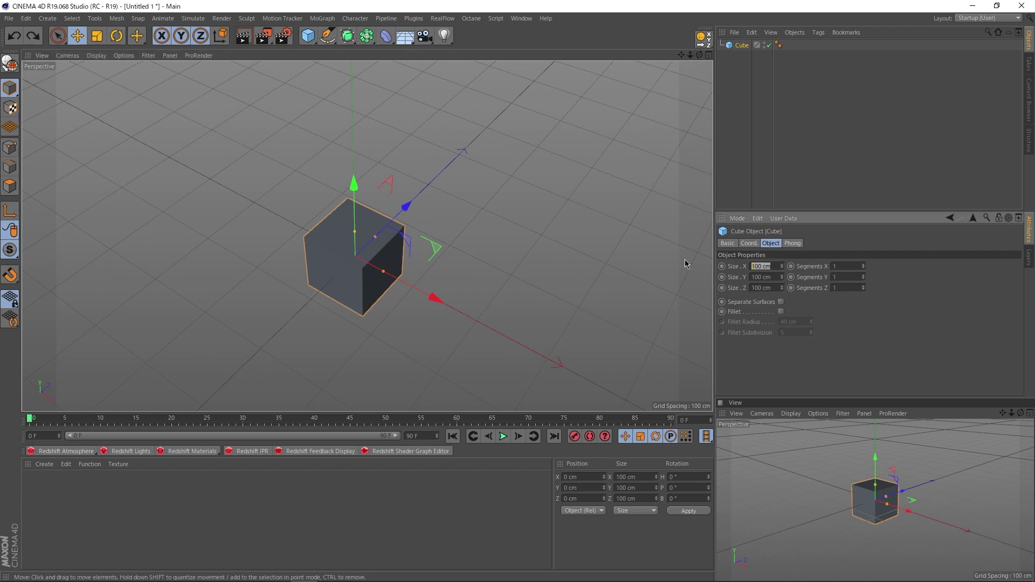
key("Tab")
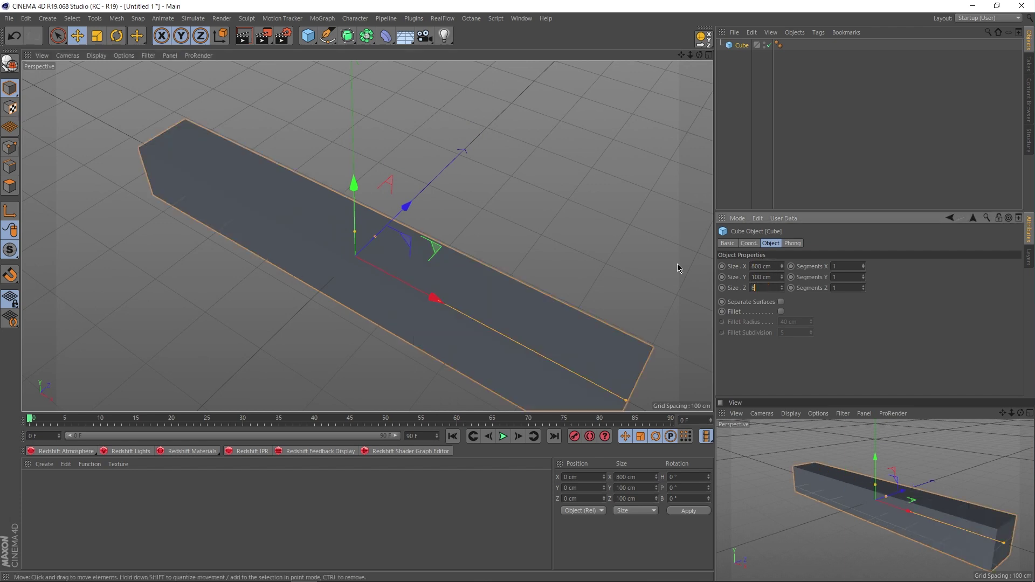
type("800")
key("Return")
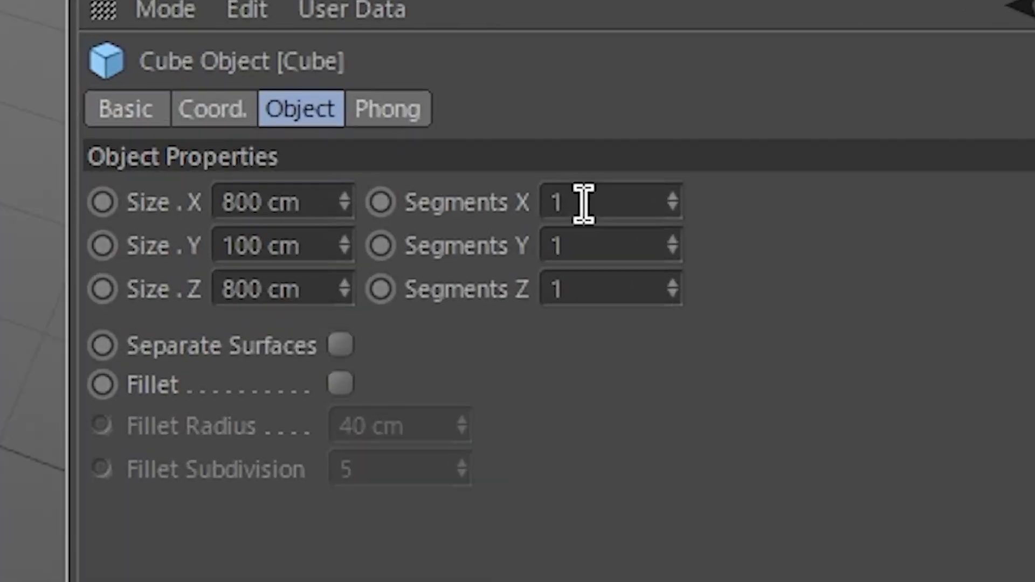
Give the slab 8 segments along both X and Z
left_click(843, 266)
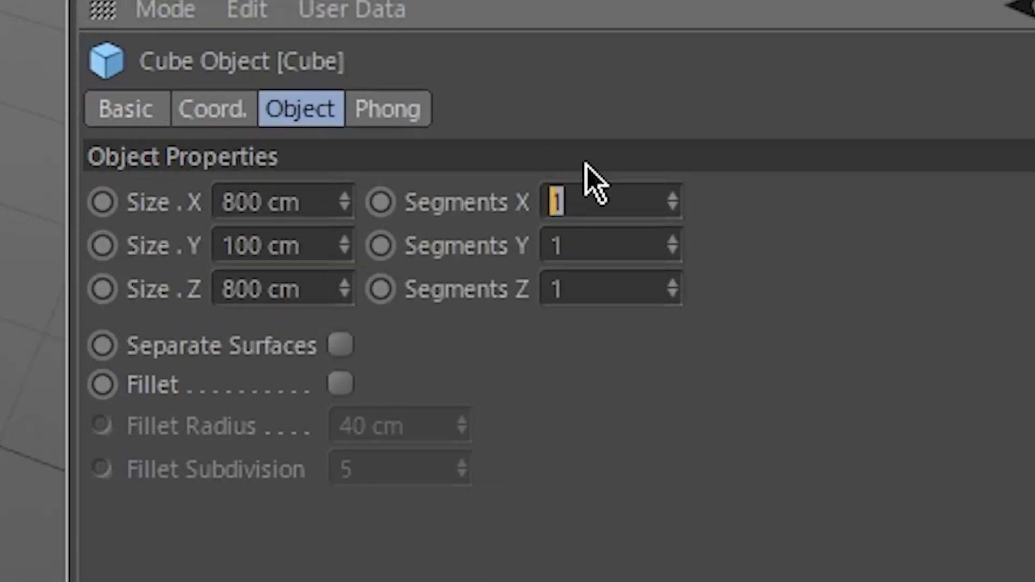
type("8")
key("Tab")
key("Tab")
type("8")
key("Return")
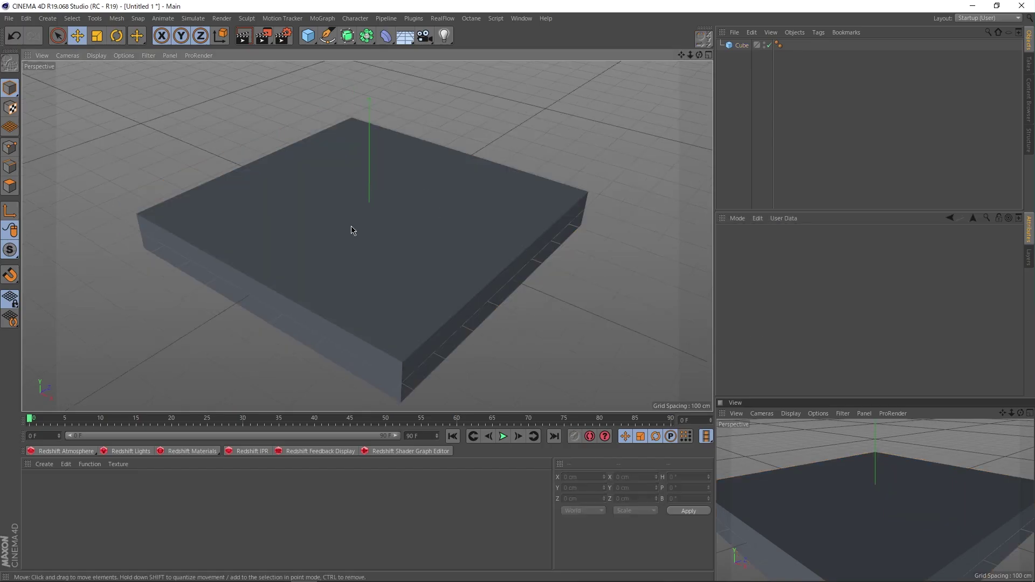
Switch the viewport to Gouraud Shading (Lines) and make the Cube editable with C
key("n")
key("b")
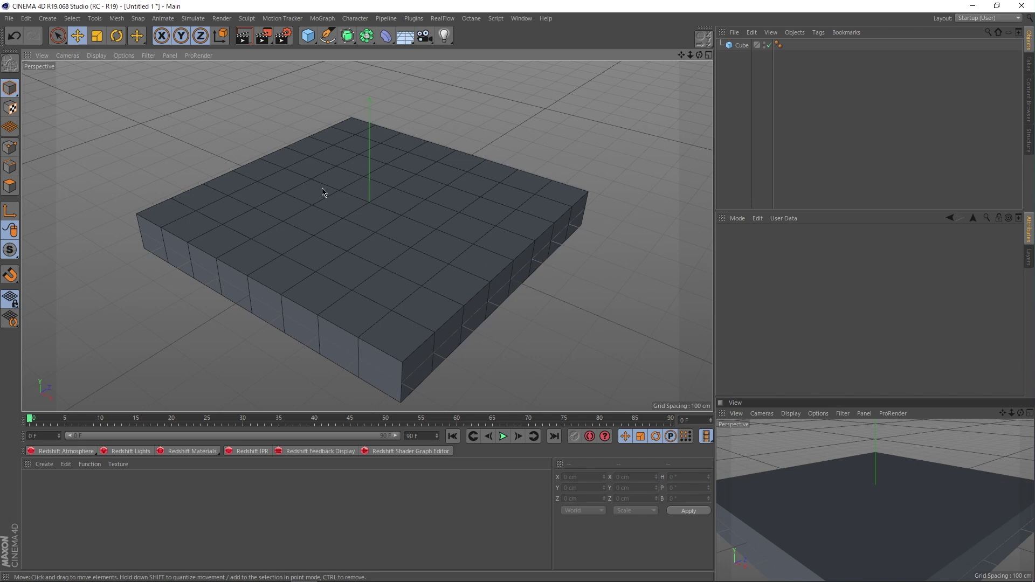
mouse_move(415, 245)
left_mouse_down("alt")
mouse_move(420, 198)
mouse_move(414, 243)
mouse_move(434, 239)
mouse_move(400, 293)
mouse_move(268, 216)
mouse_move(395, 166)
mouse_move(402, 178)
left_mouse_up("alt")
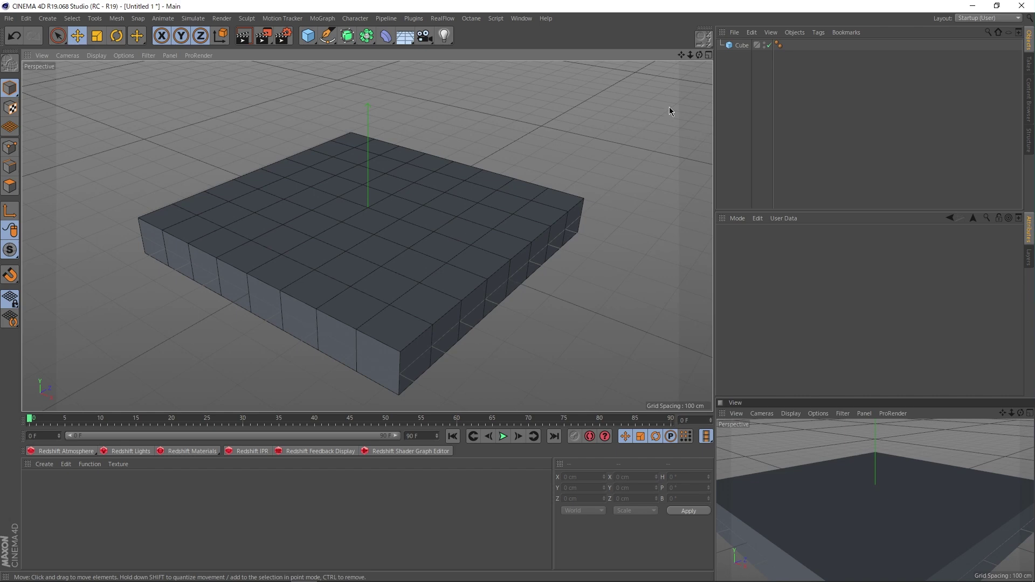
left_click(738, 45)
key("c")
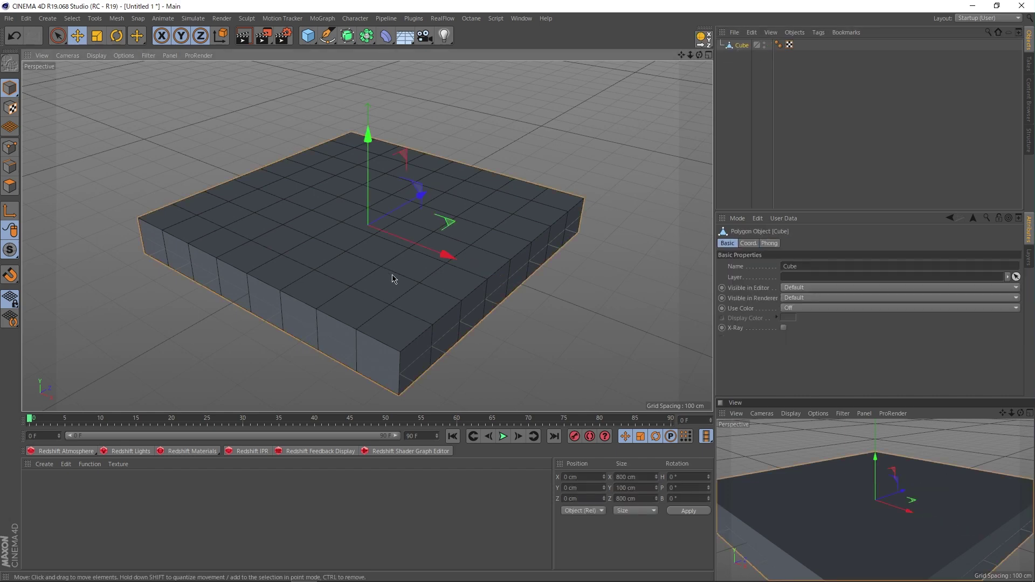
left_click_drag(257, 208, 432, 272, "alt")
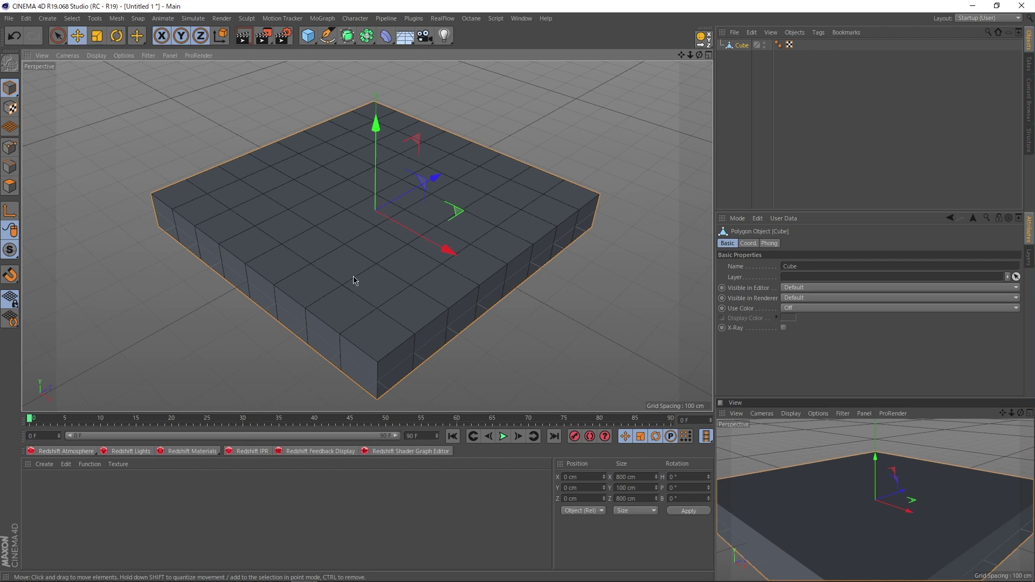
Switch to Polygon mode and try Loop Selection (U~L) on the slab
key("Return")
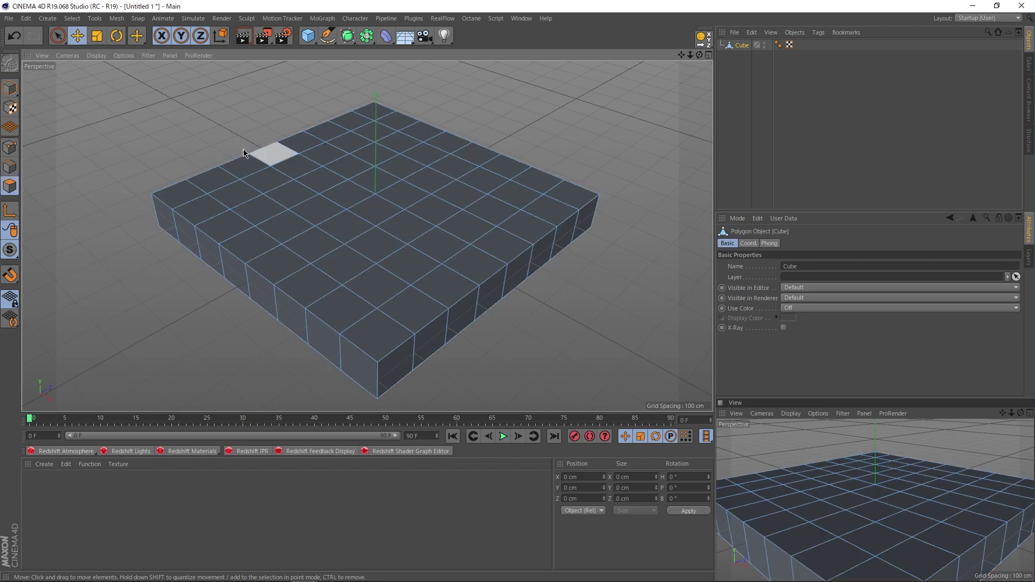
key("u")
key("l")
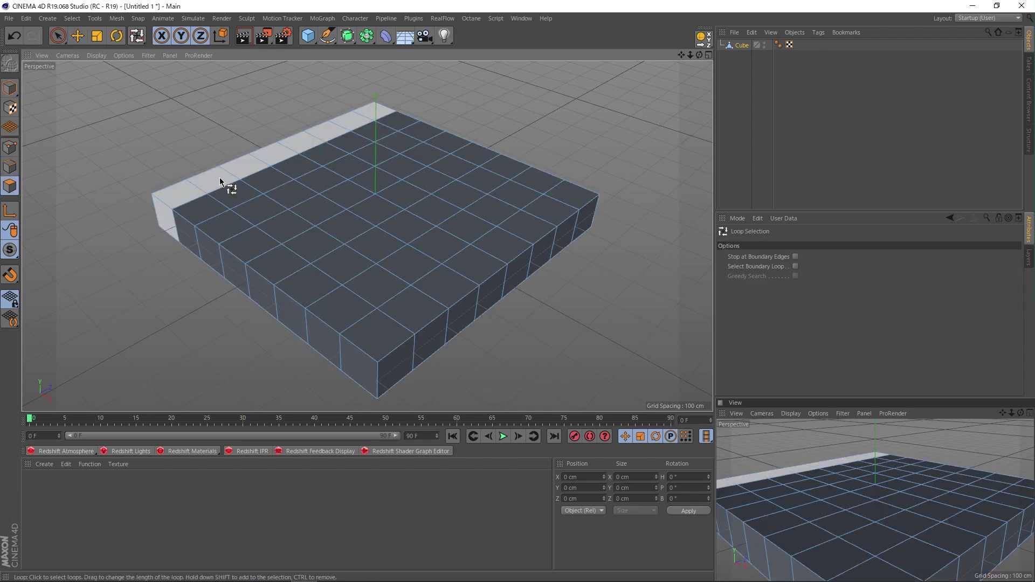
left_click_drag(588, 232, 590, 200, "alt")
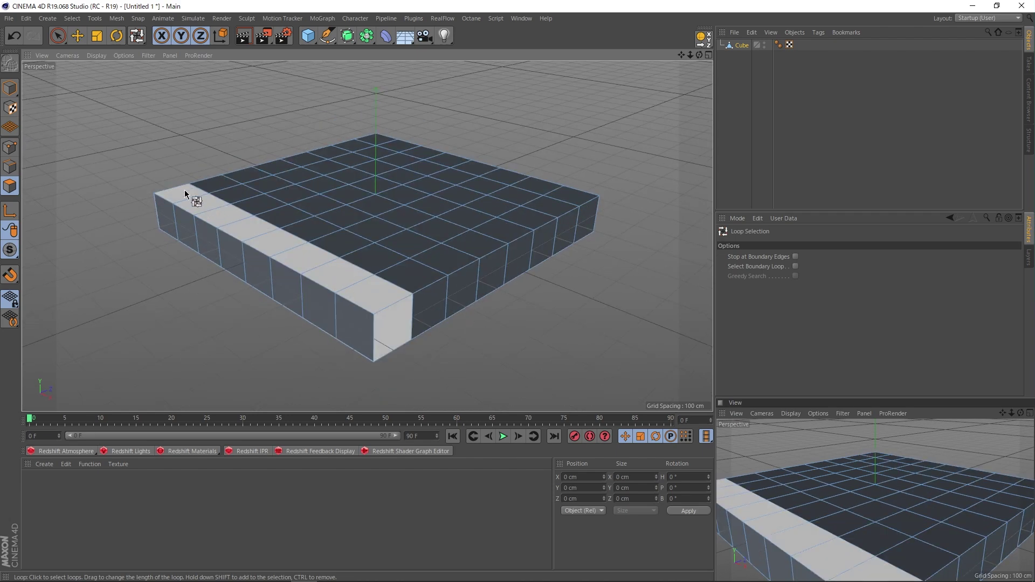
left_click_drag(197, 196, 179, 216, "alt")
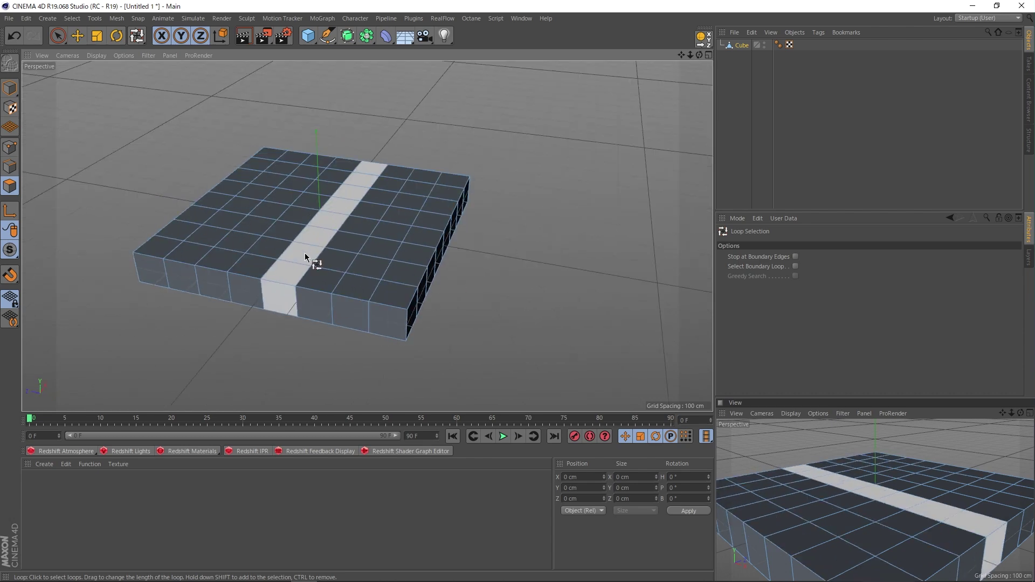
left_click_drag(323, 266, 285, 286, "alt")
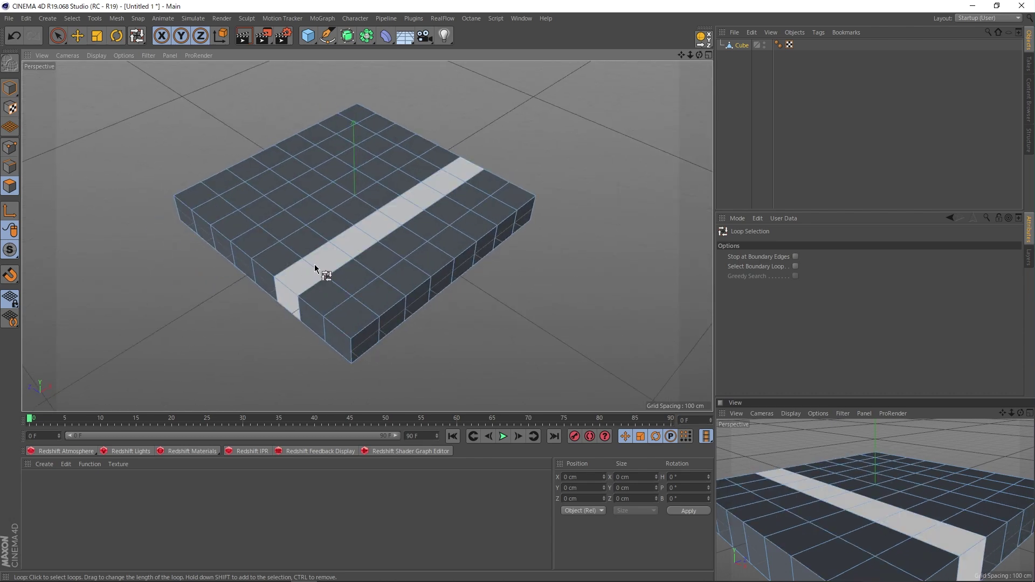
Paint-select the slab's top outer ring of polygons, leaving out the front side faces
key("space")
mouse_move(201, 192)
left_mouse_down()
mouse_move(232, 176)
mouse_move(510, 200)
left_mouse_up()
mouse_move(462, 246)
left_mouse_down()
mouse_move(364, 302)
mouse_move(287, 286)
mouse_move(211, 218)
left_mouse_up()
left_click_drag(199, 274, 214, 313, "alt")
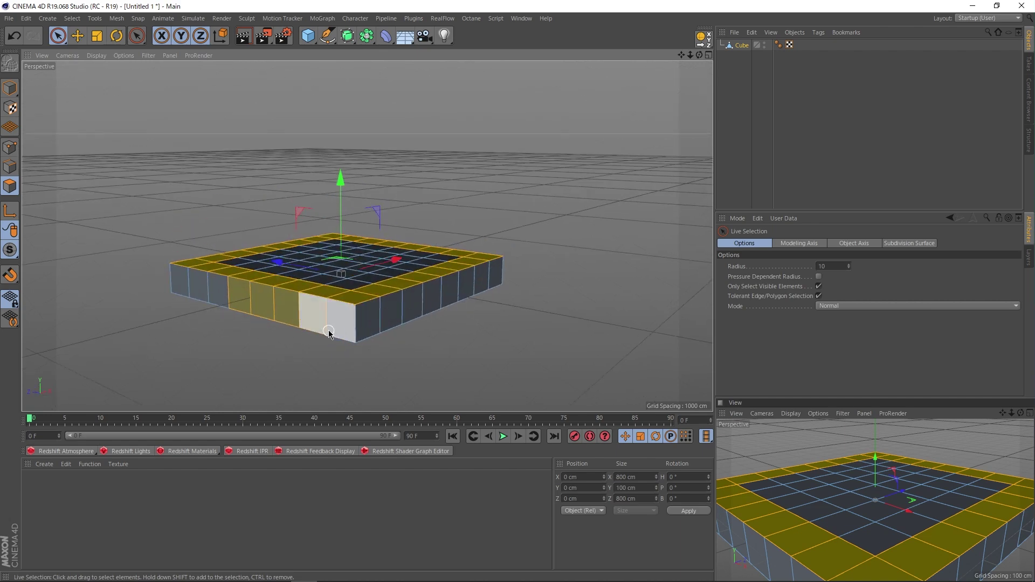
mouse_move(346, 338)
left_mouse_down("ctrl")
mouse_move(251, 305)
mouse_move(374, 268)
left_mouse_up("ctrl")
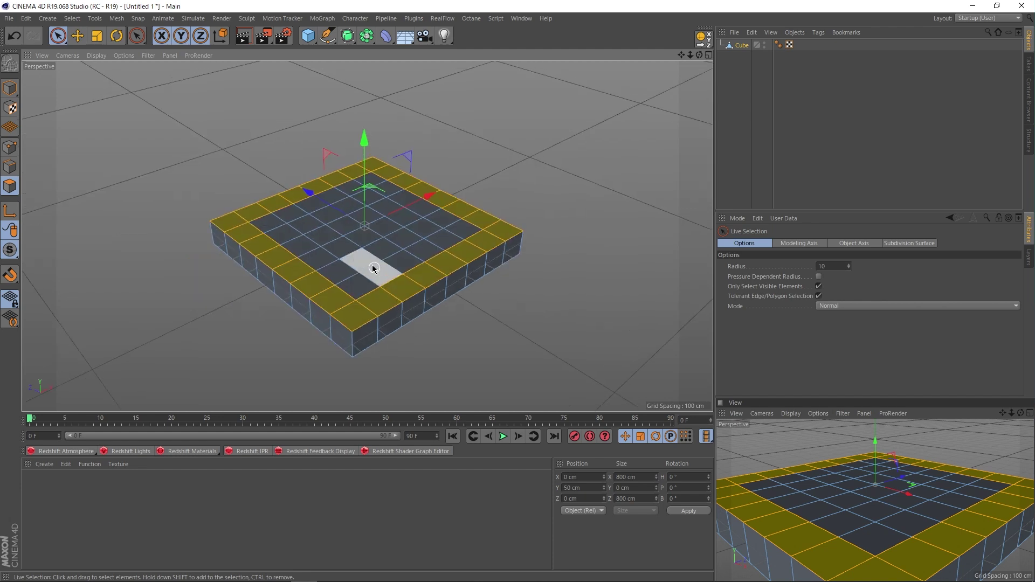
Extrude the selected top rim polygons upward with a 100 cm offset
right_click(422, 243)
key("d")
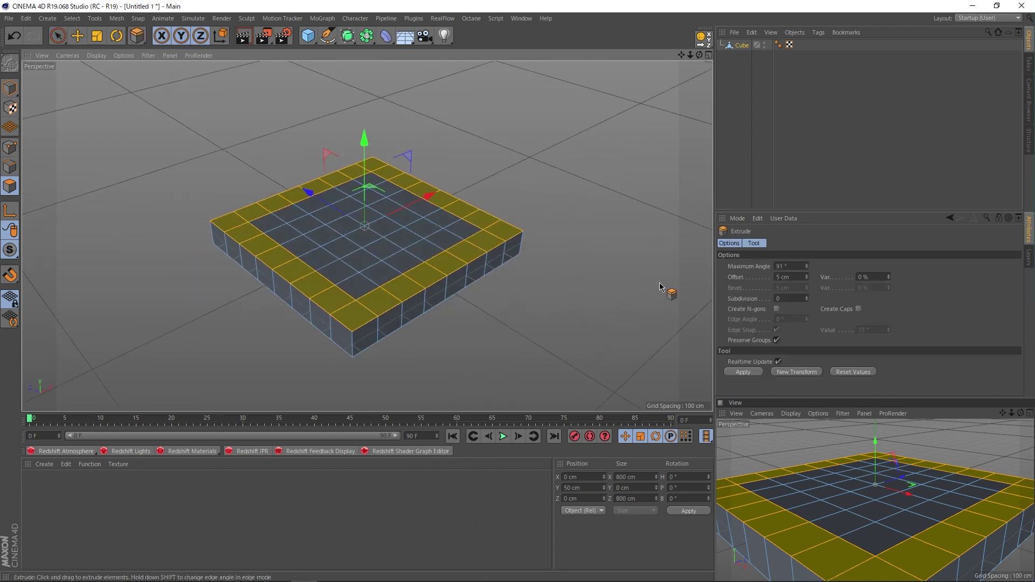
left_click(796, 277)
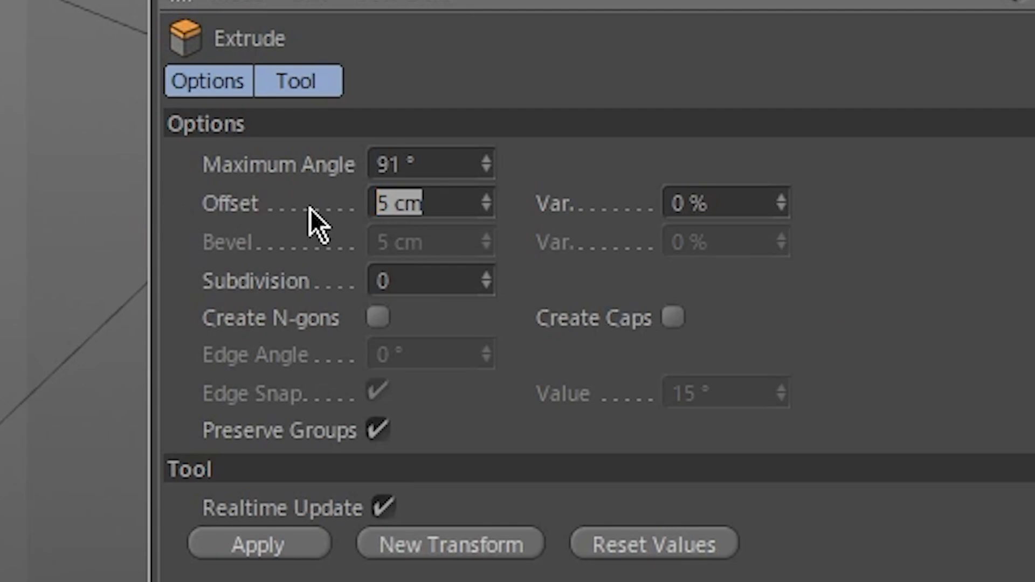
type("100")
key("Return")
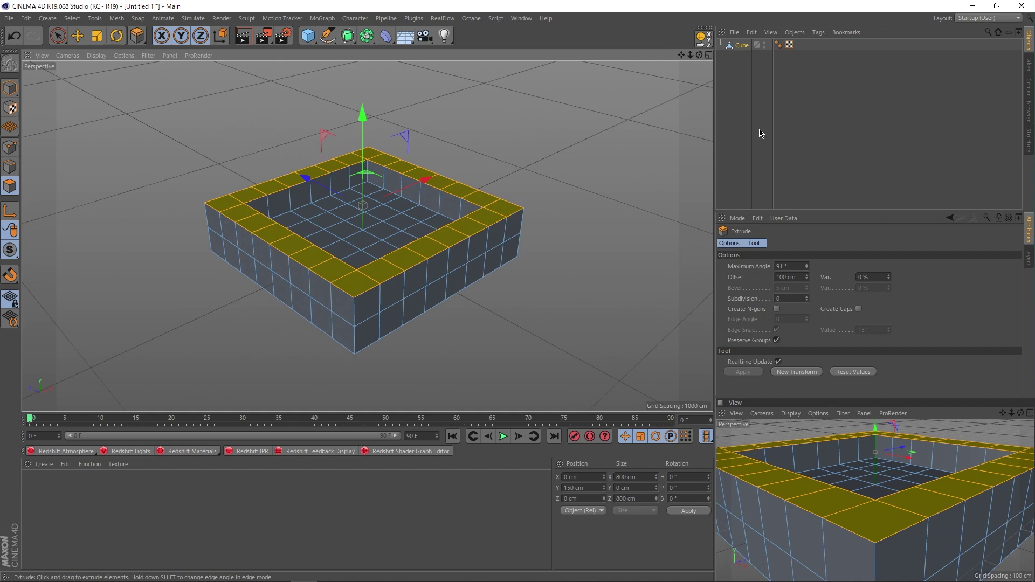
left_click_drag(489, 163, 385, 279, "alt")
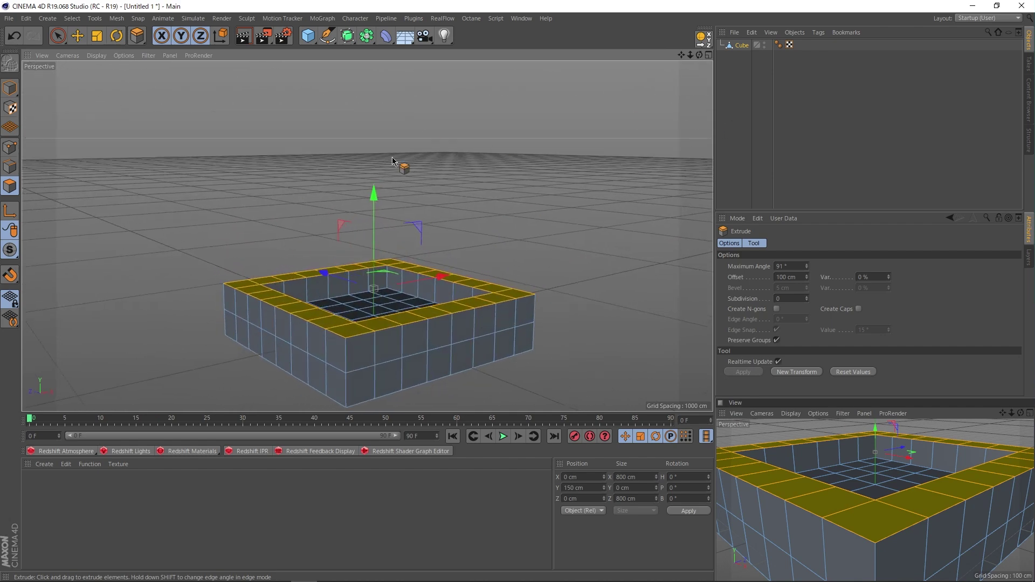
Reselect the cube, extrude the rim faces again, and return to the Move tool
left_click(872, 78)
left_click(742, 46)
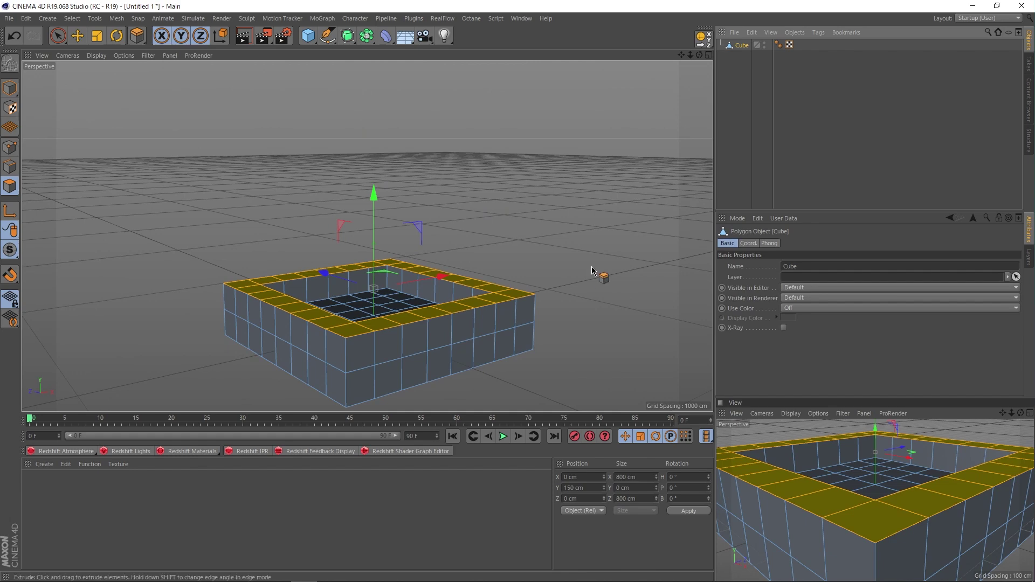
key("d")
left_click(793, 279)
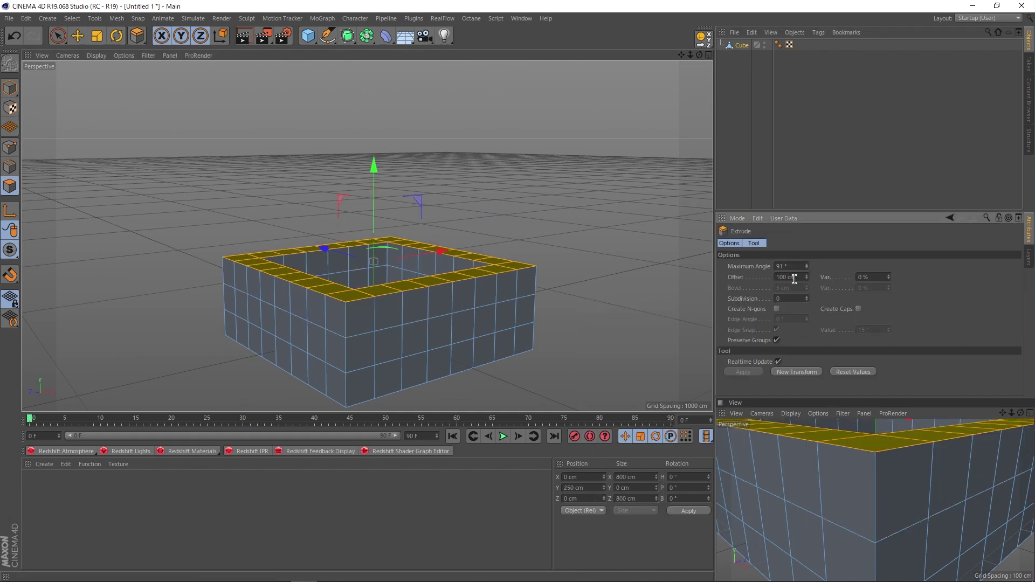
left_click(772, 86)
left_click(742, 45)
key("m")
key("t")
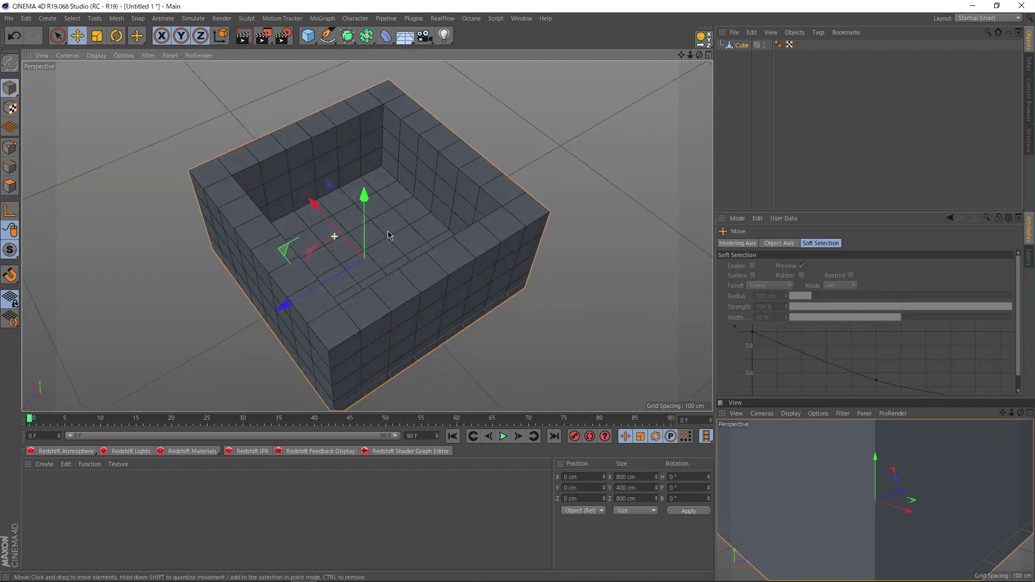
left_click_drag(388, 231, 337, 188, "alt")
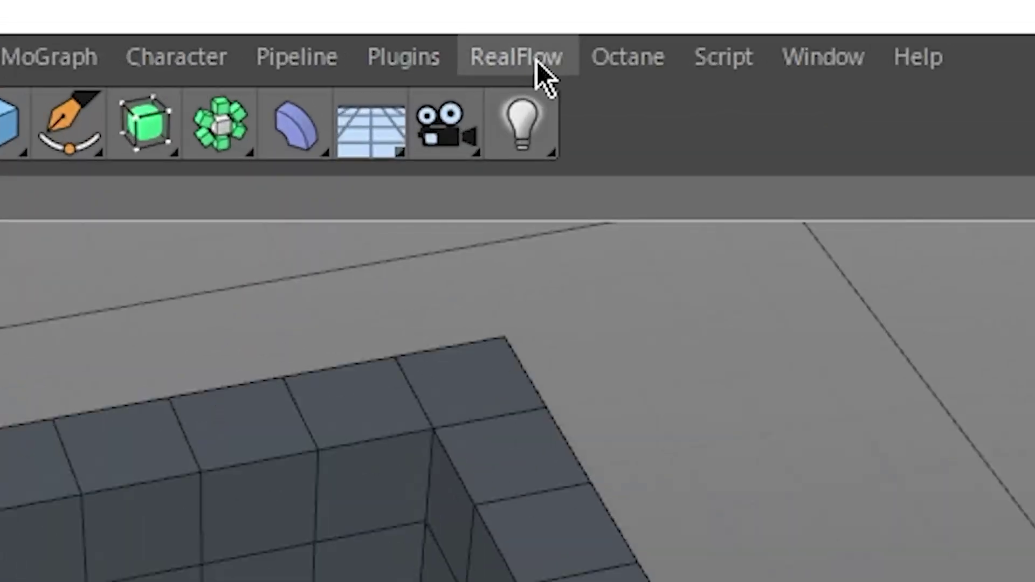
Add a RealFlow Scene from the RealFlow menu, then deselect it
left_click(448, 21)
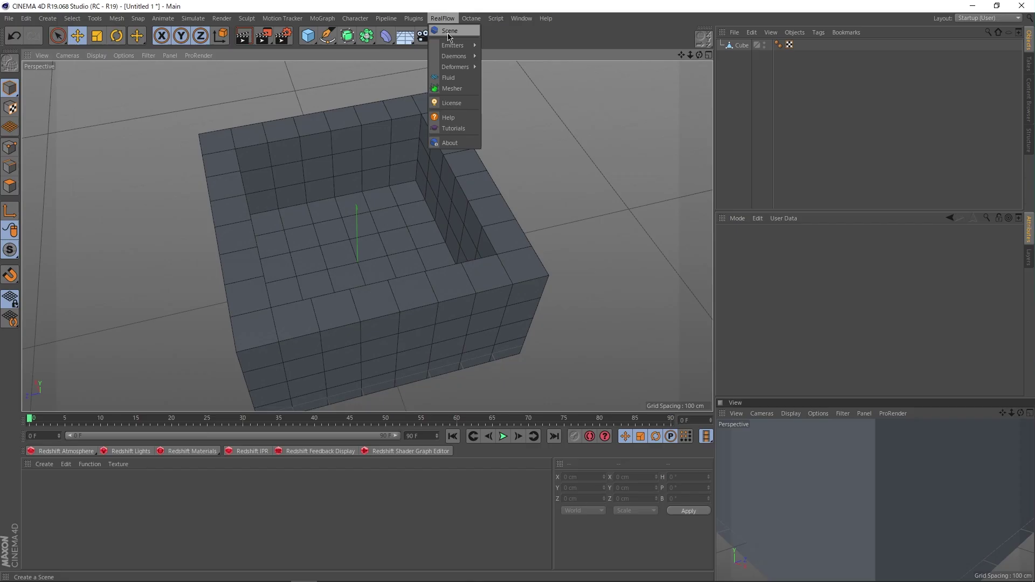
left_click(542, 105)
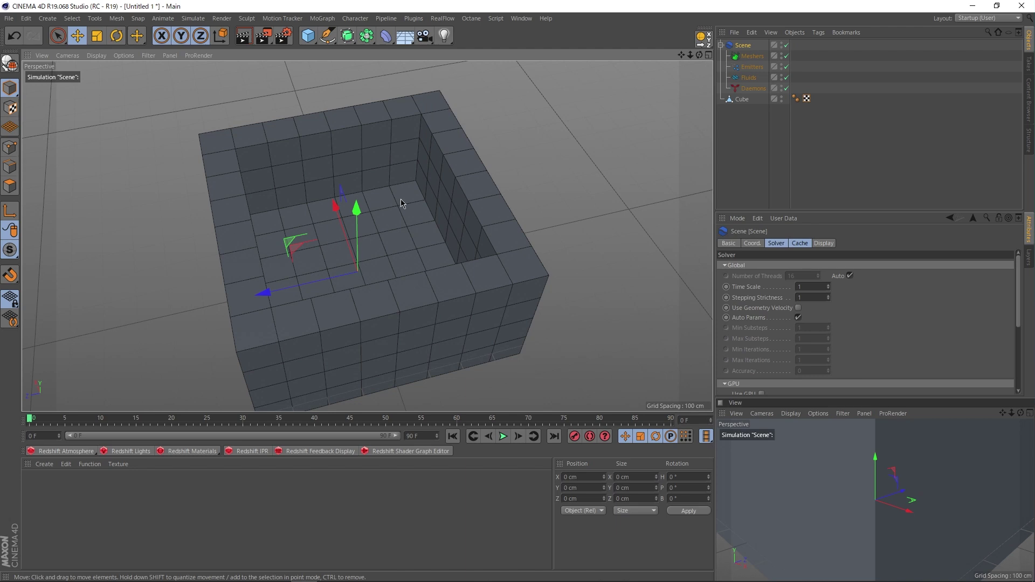
left_click(447, 372)
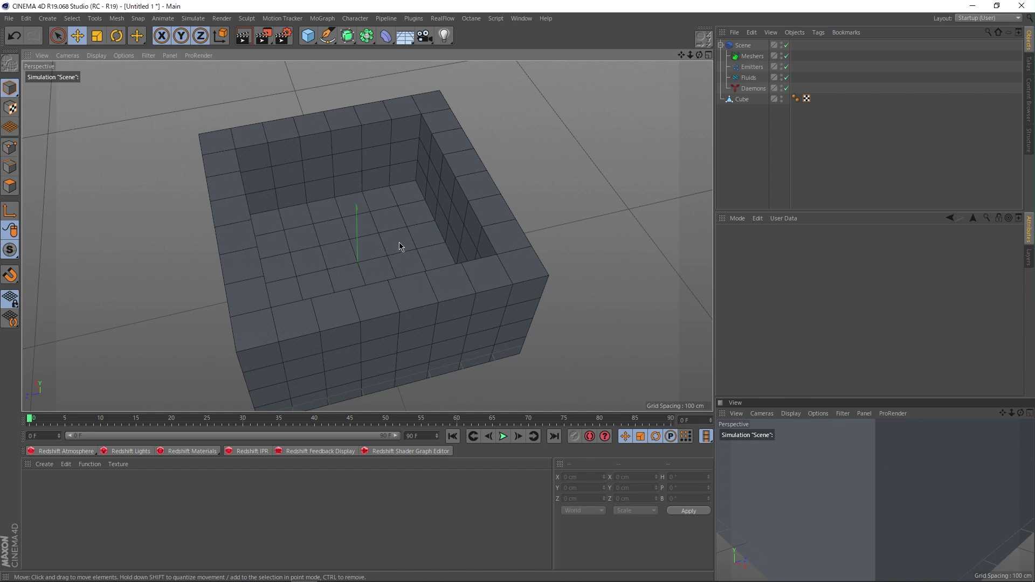
Add a 100 cm cube and position it against the box's inner wall
left_click(309, 36)
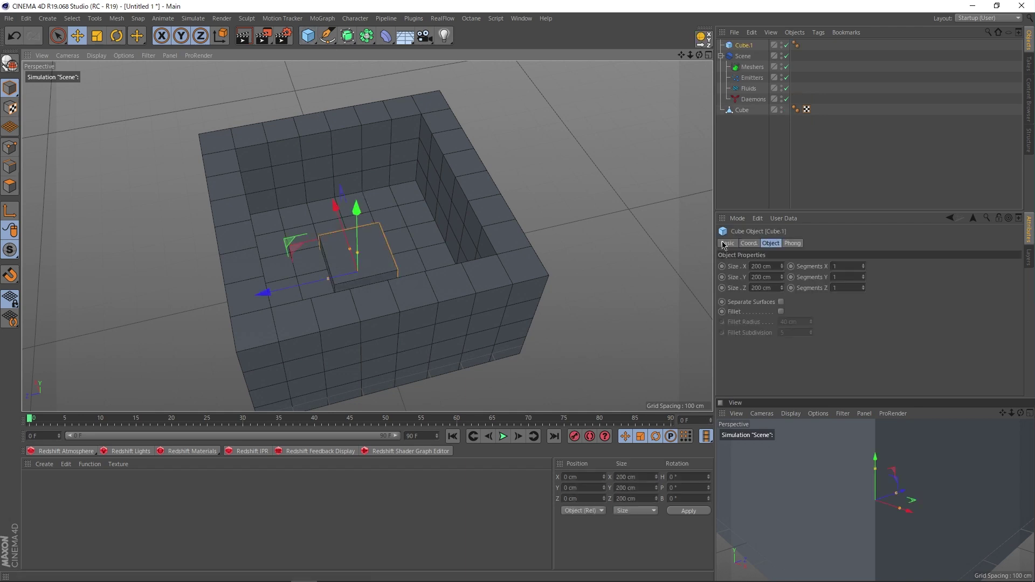
left_click(755, 266)
type("100")
key("Tab")
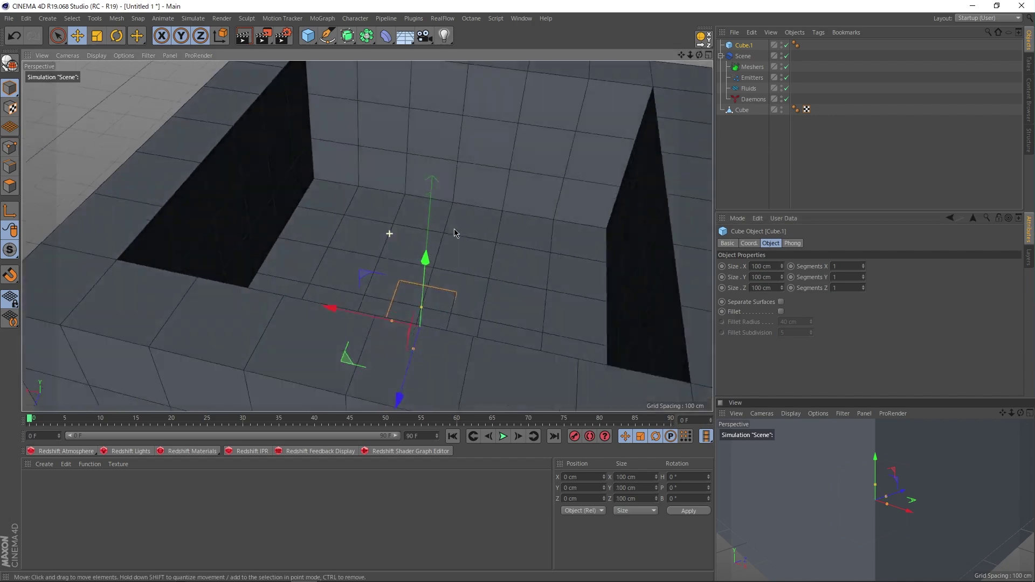
left_click_drag(388, 232, 197, 148)
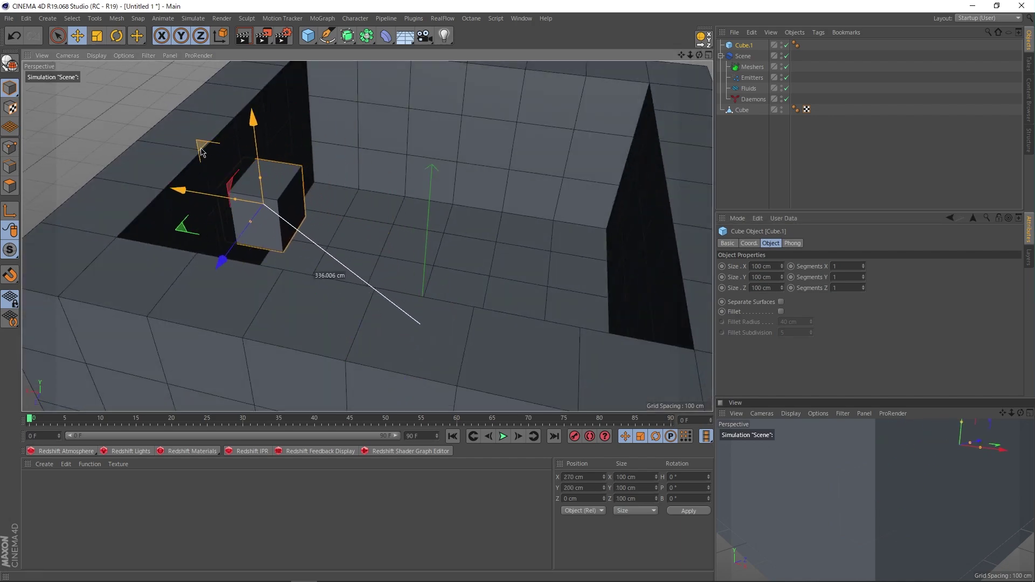
left_click_drag(375, 189, 258, 247, "alt")
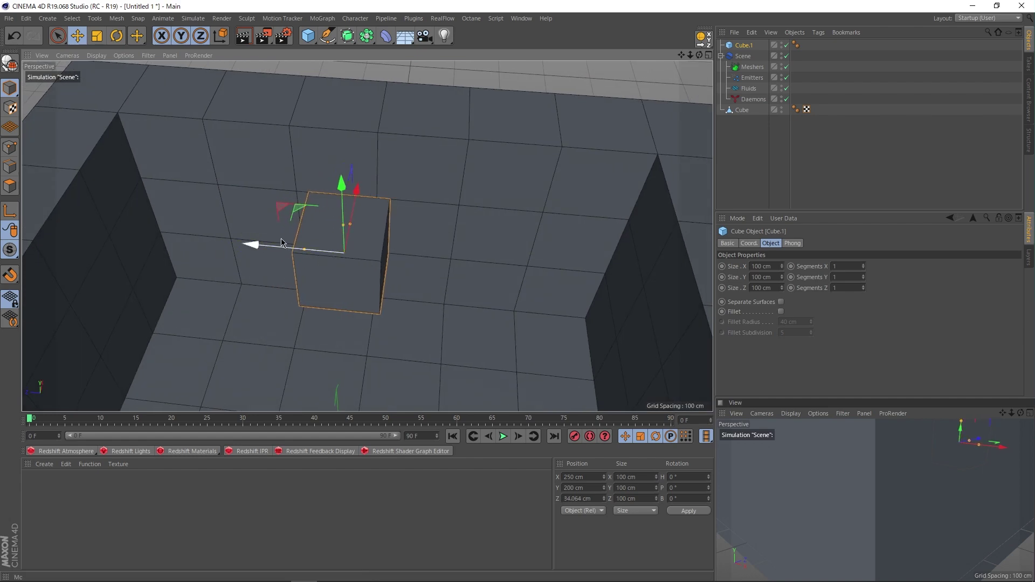
scroll(342, 195, "up", 4)
left_click_drag(368, 174, 400, 202, "alt")
scroll(399, 205, "down", 4)
left_click_drag(400, 206, 399, 252, "alt")
key("ctrl+z")
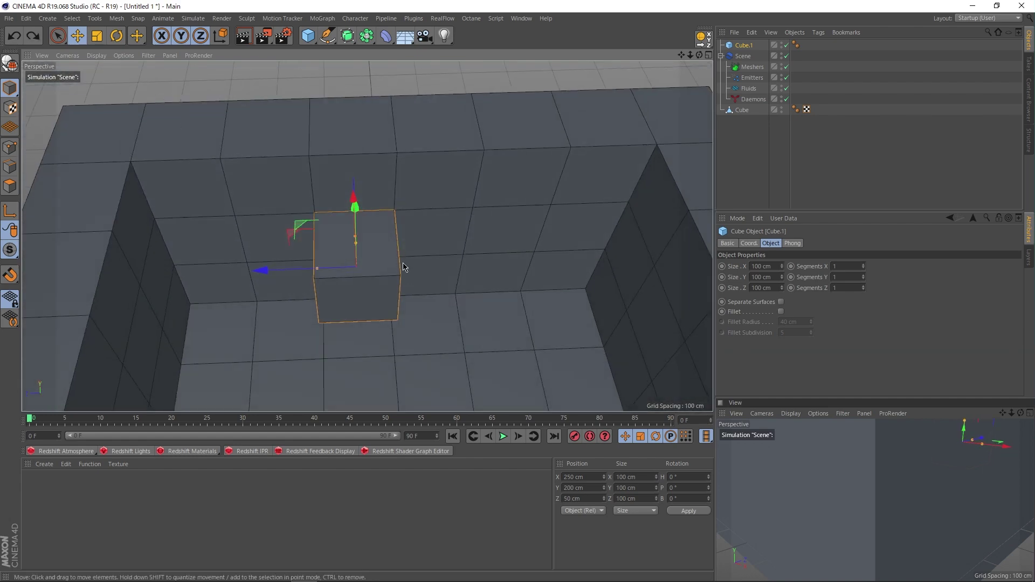
key("ctrl+shift+z")
key("ctrl+shift+z")
key("ctrl+shift+z")
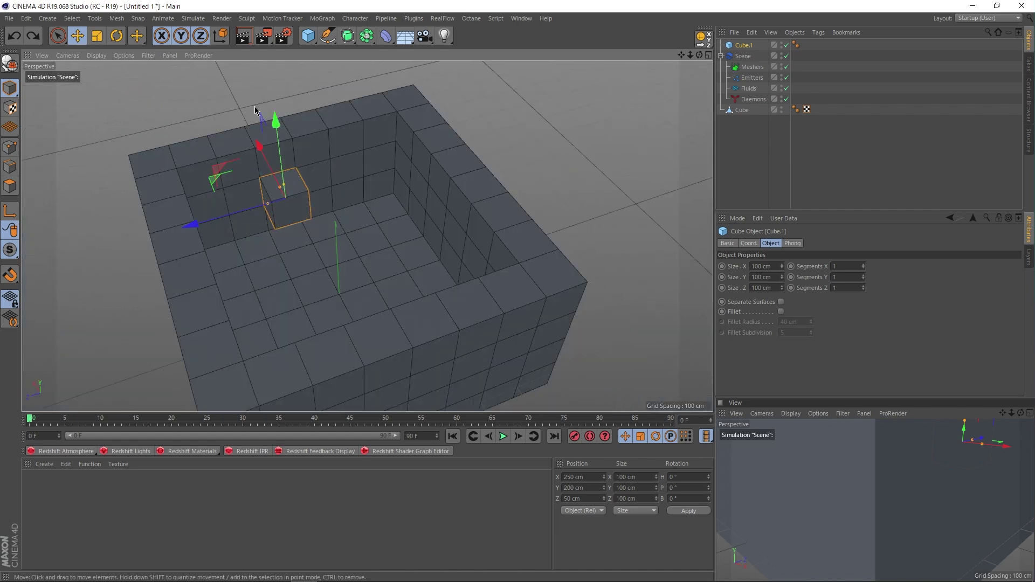
Create a RealFlow Object emitter from RealFlow > Emitters
left_click(447, 20)
mouse_move(455, 47)
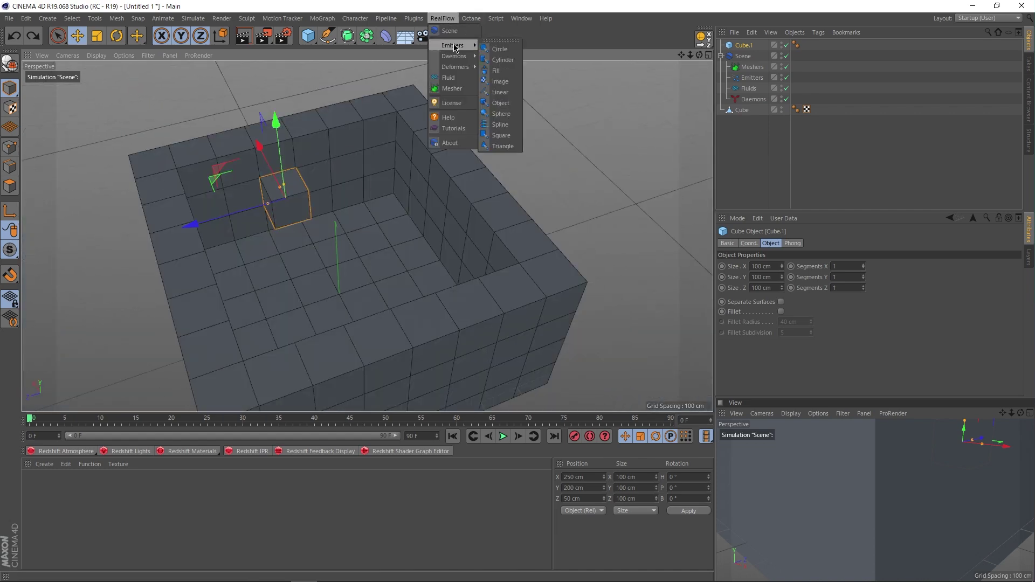
left_click(504, 105)
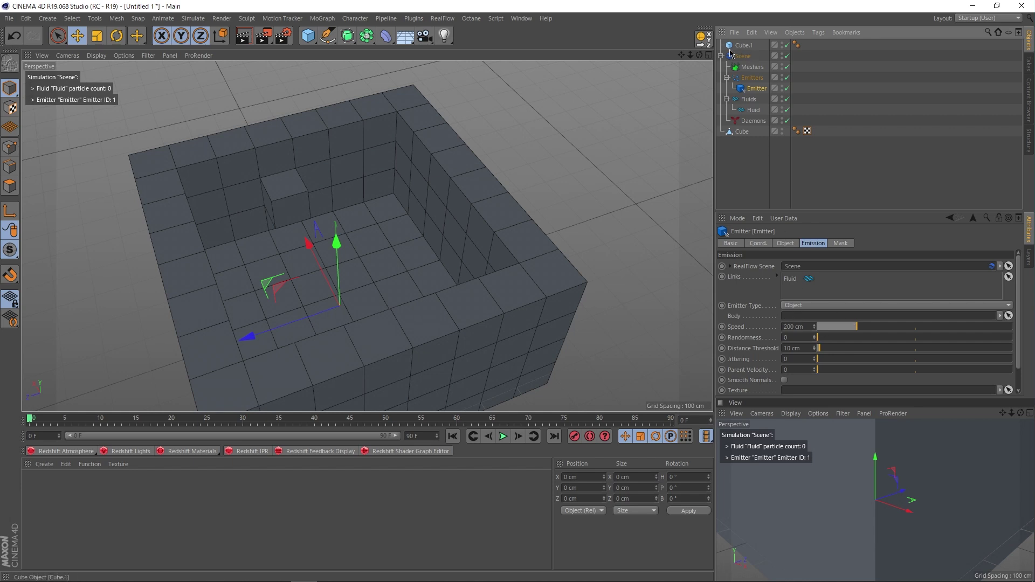
Set Cube.1 as the emitter's Body, name it Water source, and rename the box 'simulation world'
left_click_drag(741, 47, 799, 317)
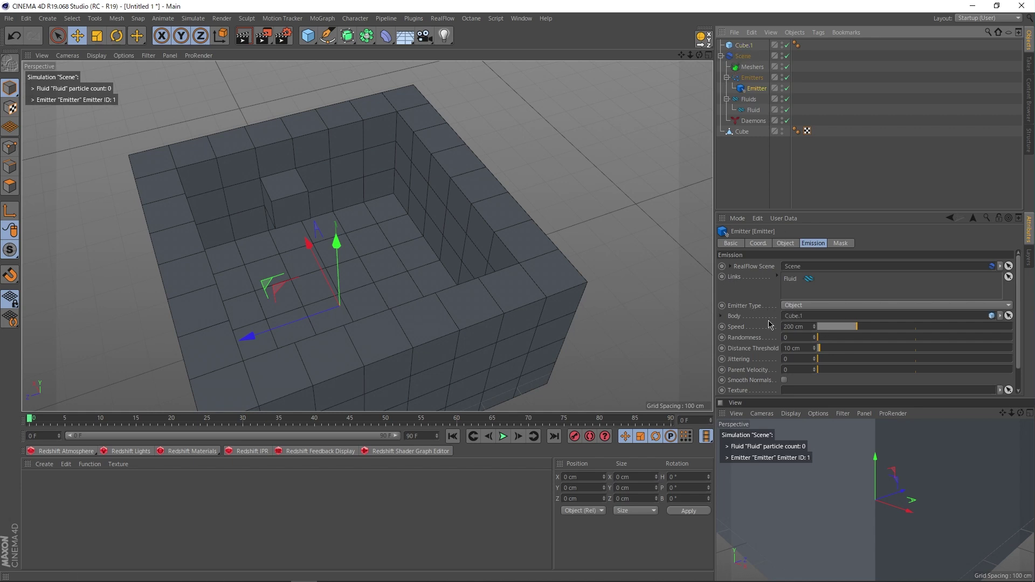
left_click(742, 46)
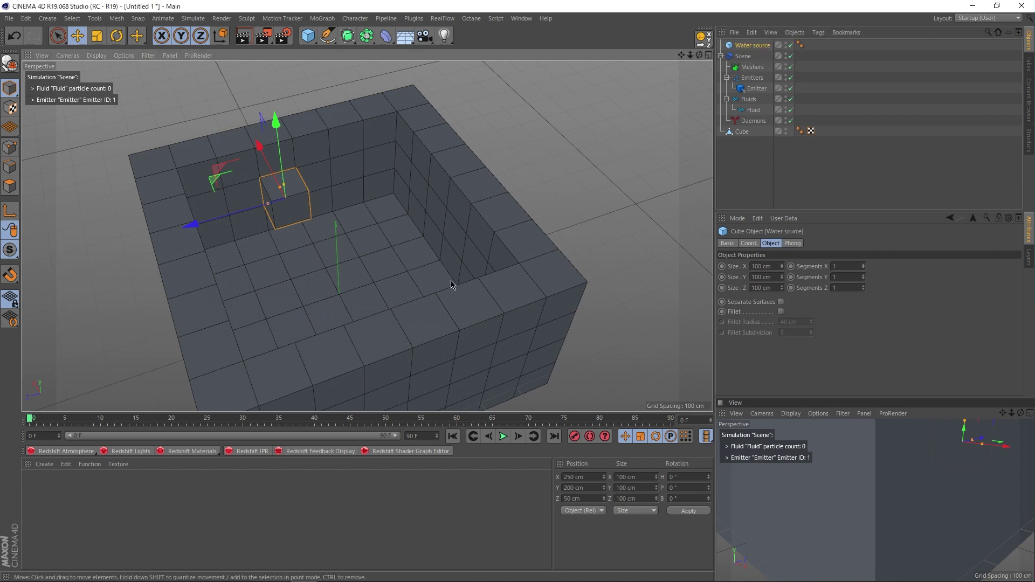
left_click(380, 188)
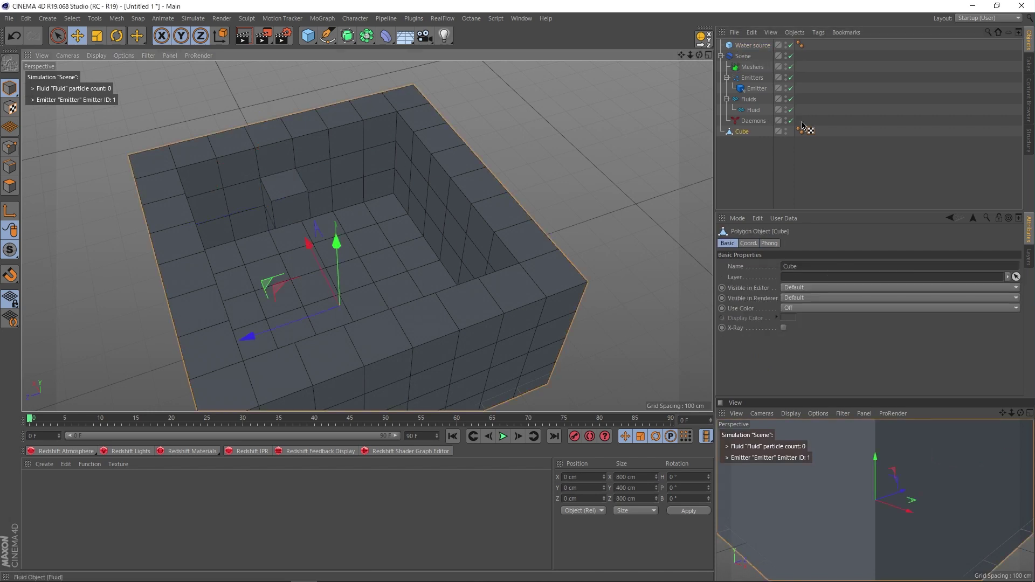
double_click(743, 132)
type("simulation wo")
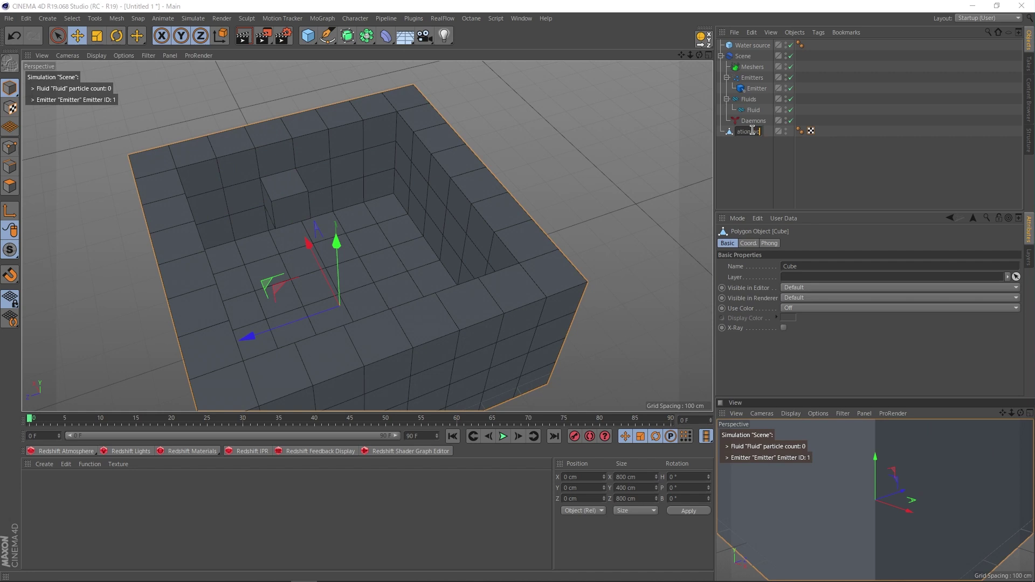
type("rld")
left_click(860, 69)
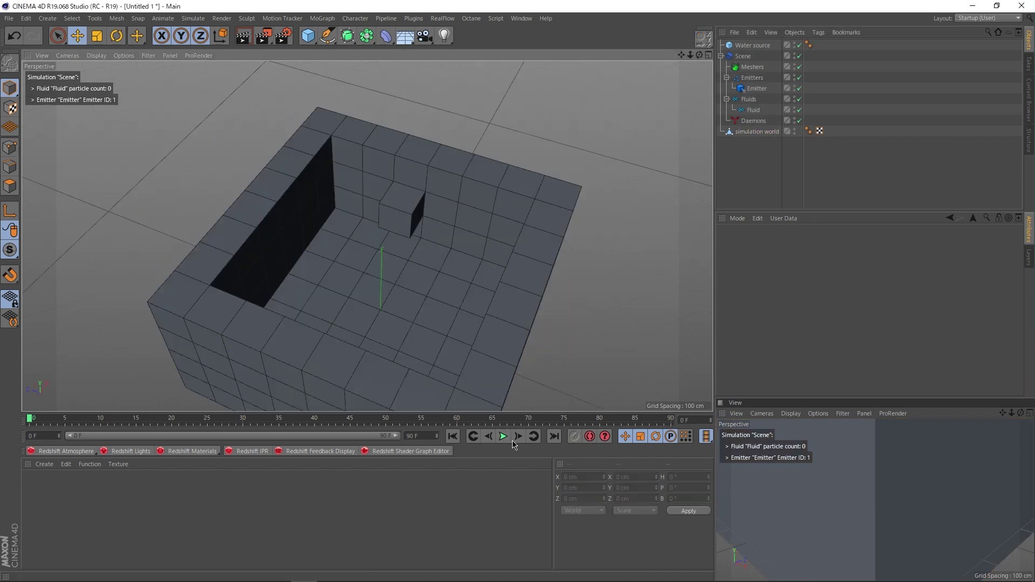
Preview the emission, then set the project frame rate to 24 fps
left_click(503, 436)
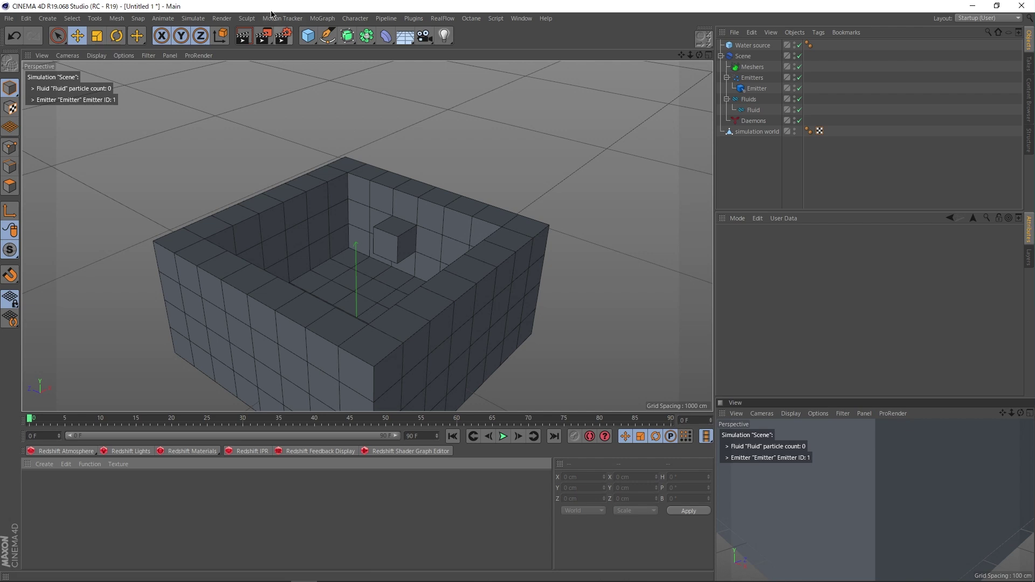
left_click(282, 37)
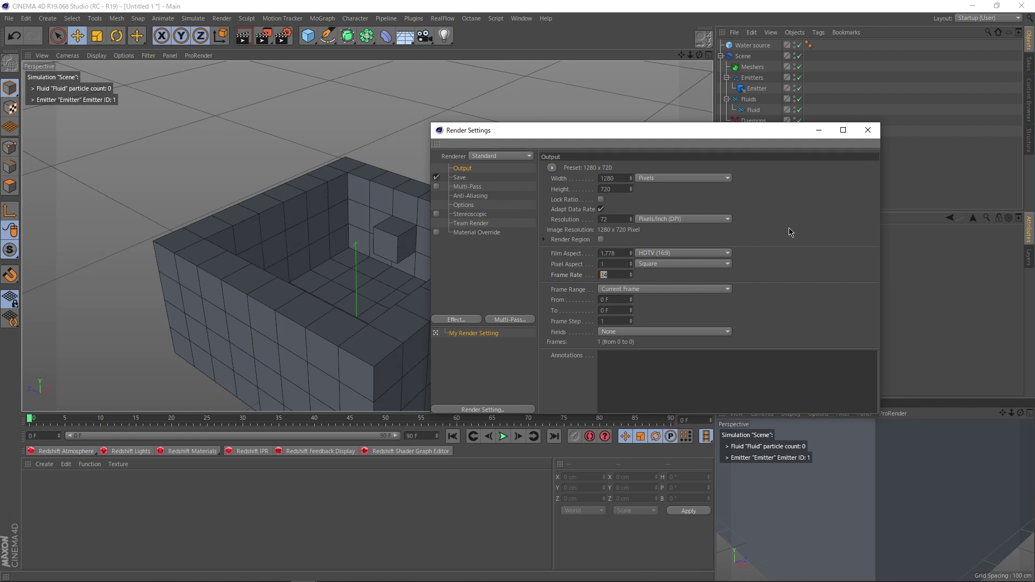
left_click(868, 130)
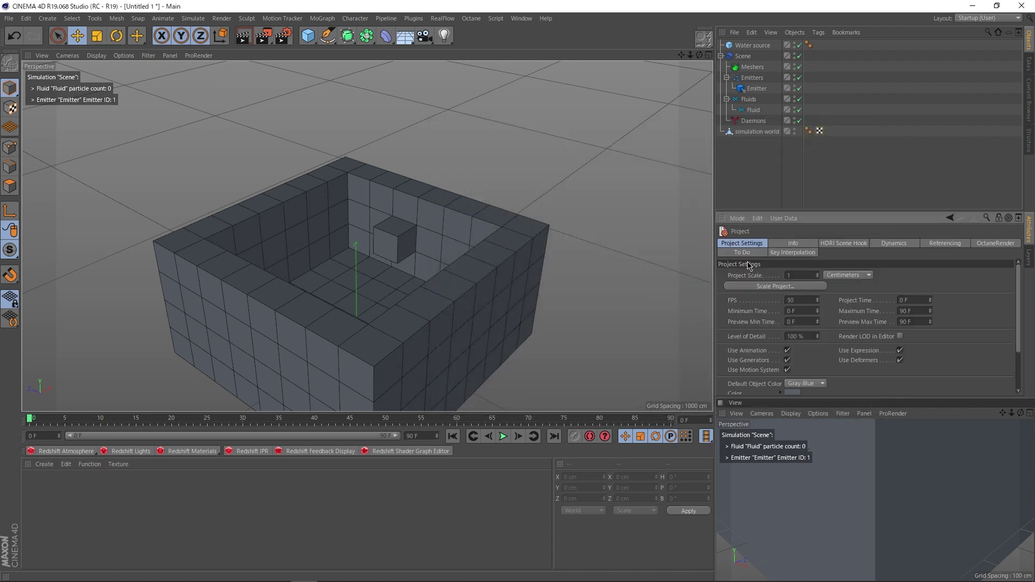
left_click(799, 301)
type("24")
left_click(879, 172)
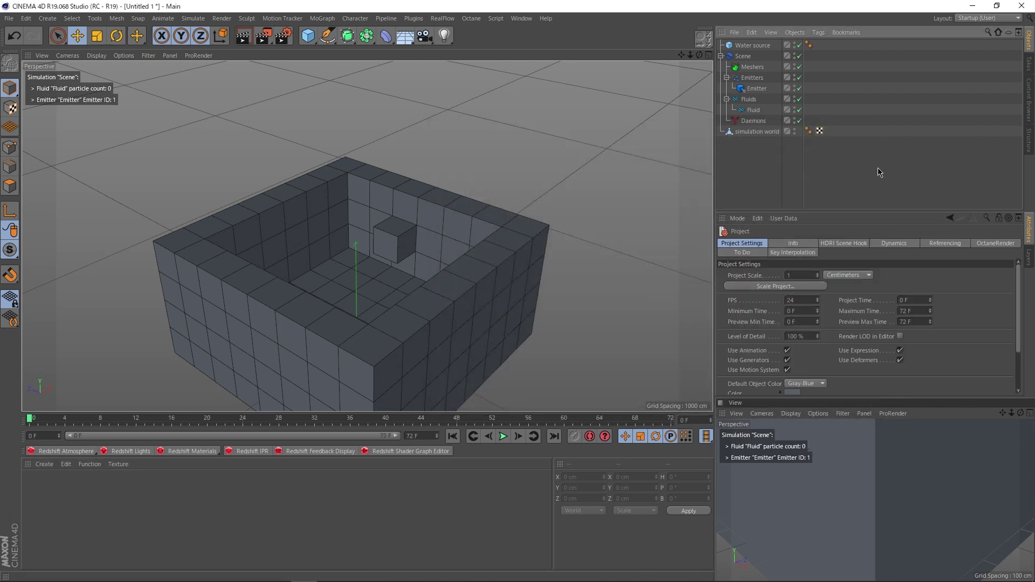
Extend the timeline's end frame to 240
left_click(418, 436)
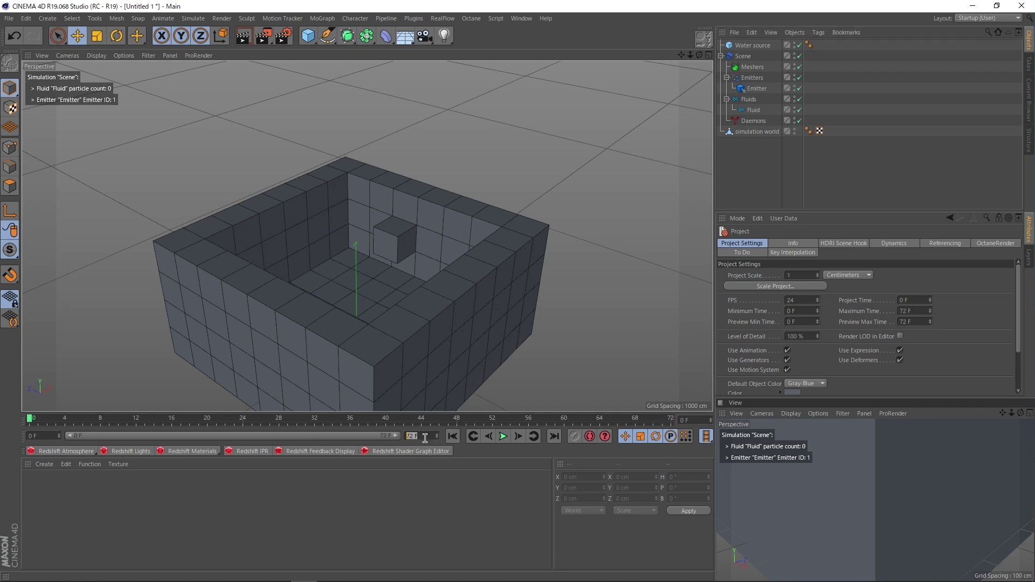
type("240")
key("Return")
left_click_drag(367, 227, 393, 259, "alt")
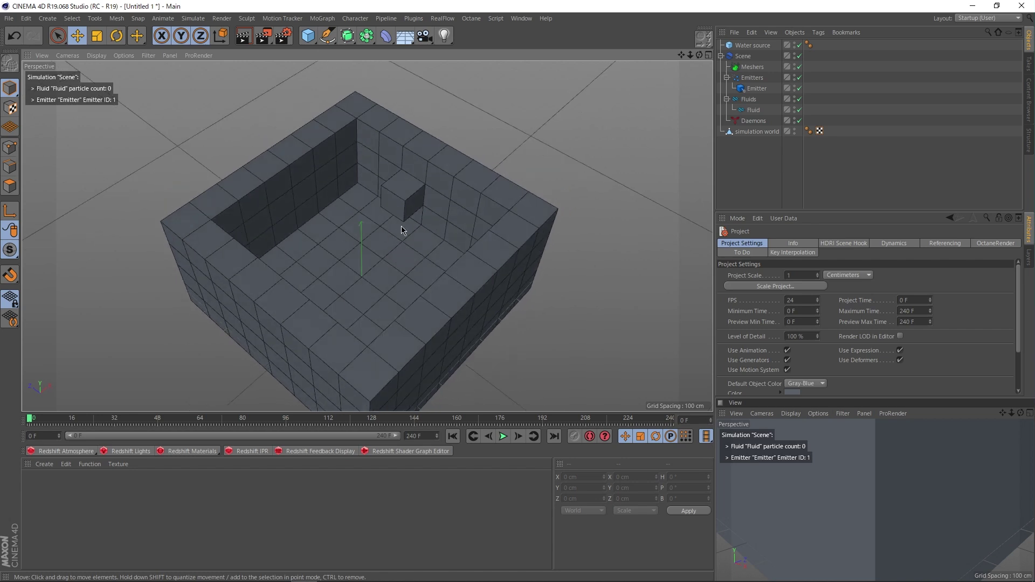
Tag the simulation world box as a RealFlow collider so the emitted fluid collides with it
left_click(354, 258)
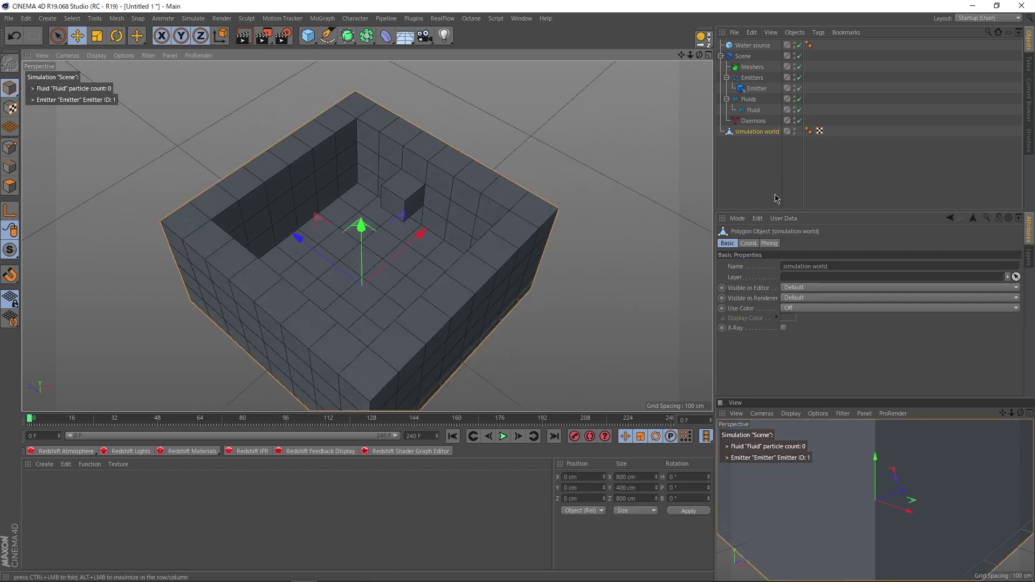
right_click(756, 134)
mouse_move(799, 205)
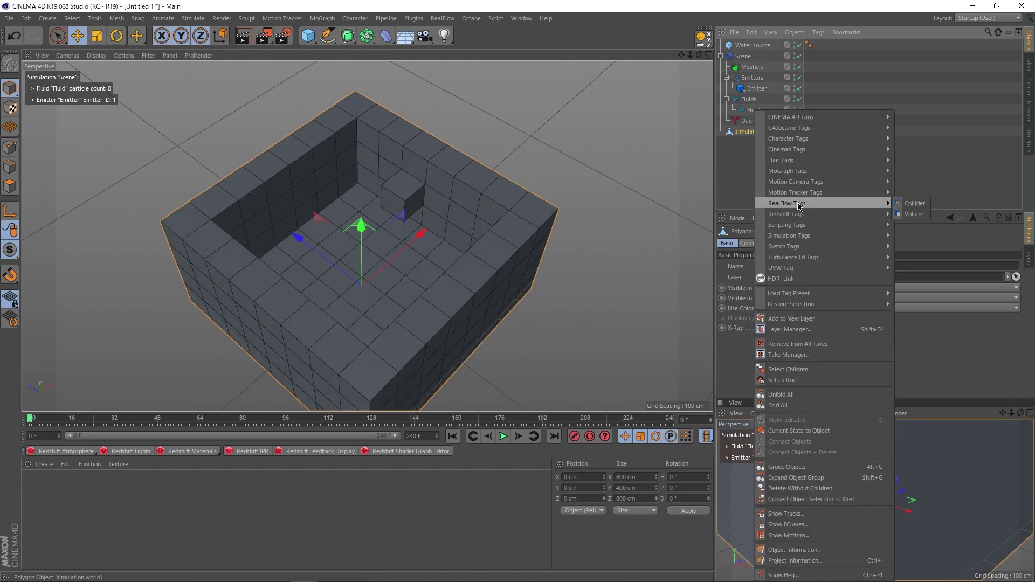
left_click(915, 207)
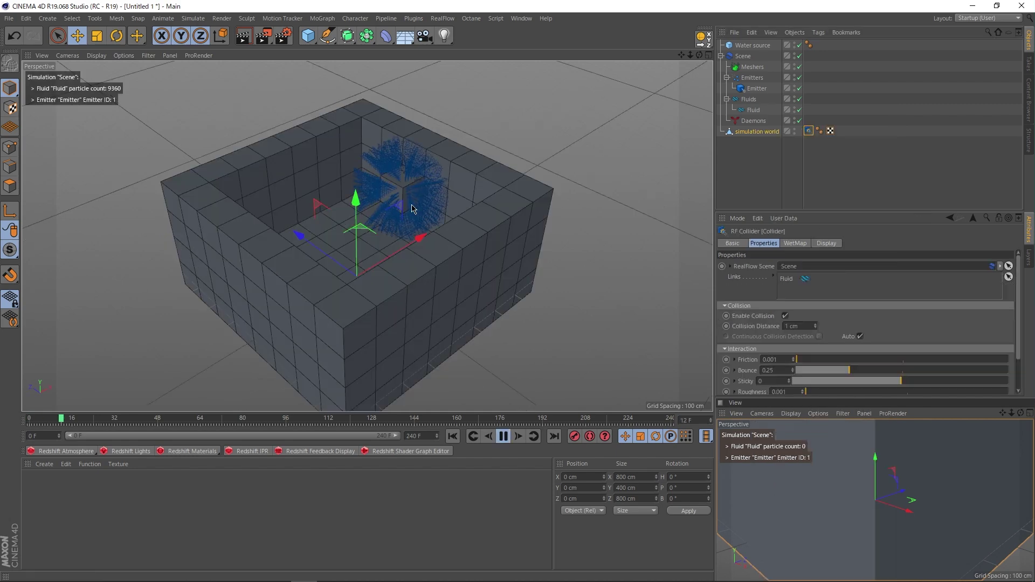
left_click_drag(422, 215, 418, 180, "alt")
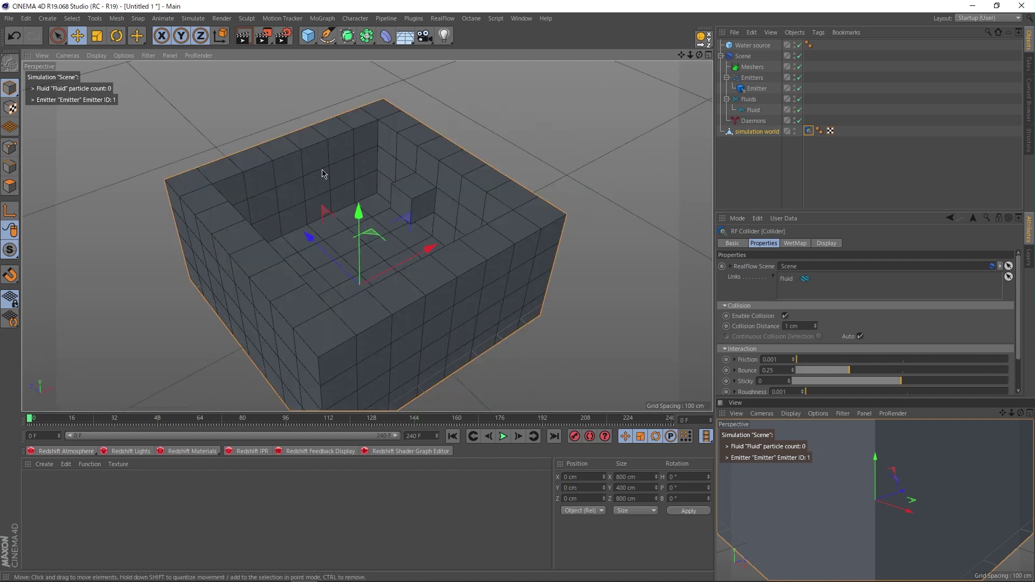
Add a RealFlow Gravity daemon to the scene
left_click(443, 18)
mouse_move(453, 58)
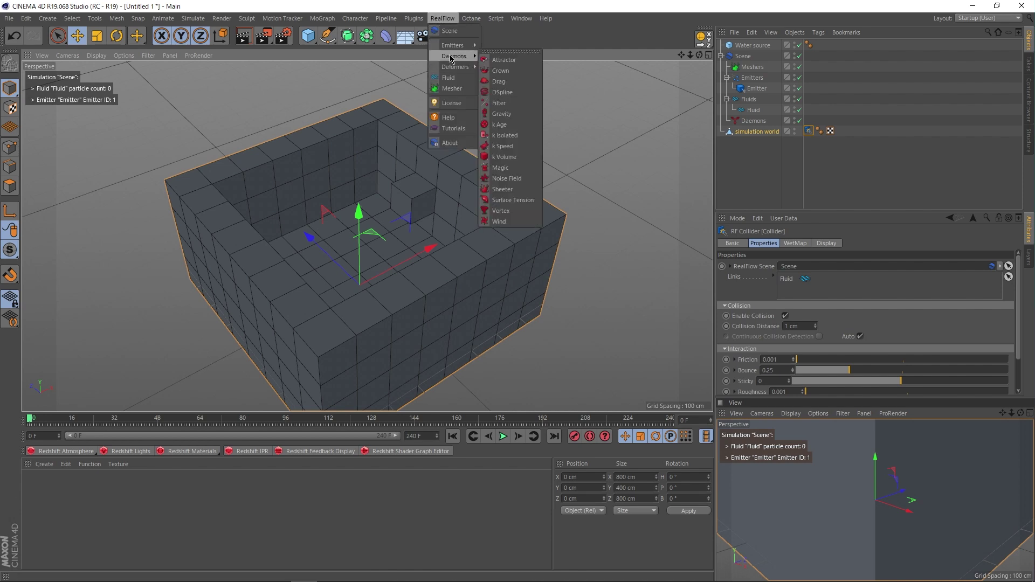
left_click(502, 113)
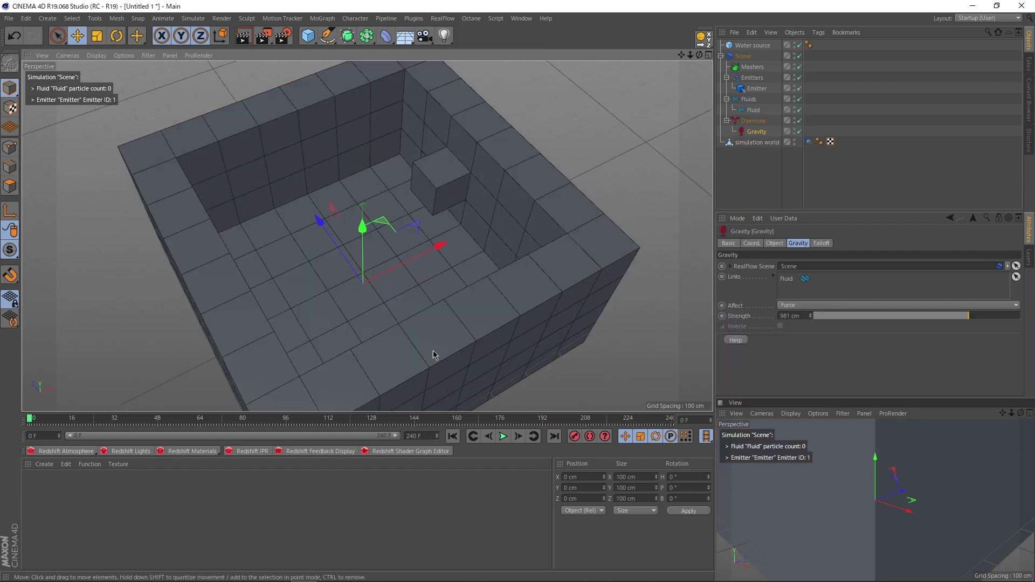
Play the fluid simulation and stop it at frame 68 with about 53,000 particles on the floor
left_click(503, 436)
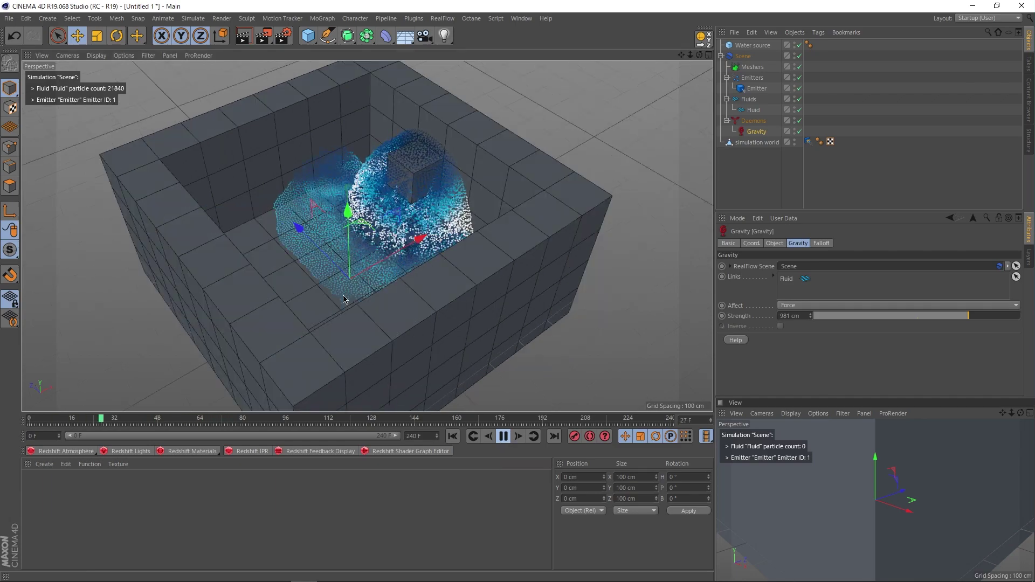
left_click_drag(302, 238, 360, 228, "alt")
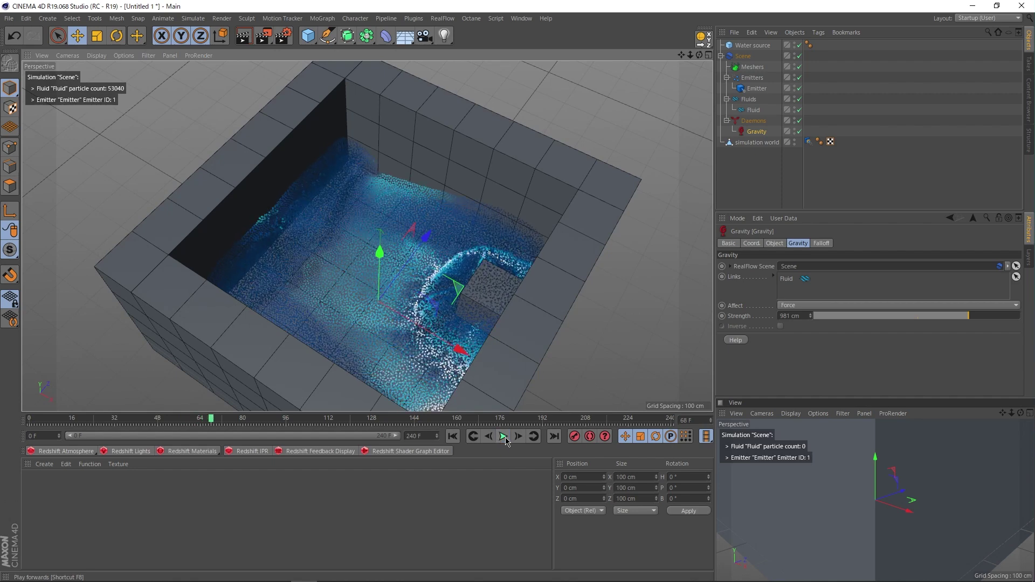
left_click(504, 436)
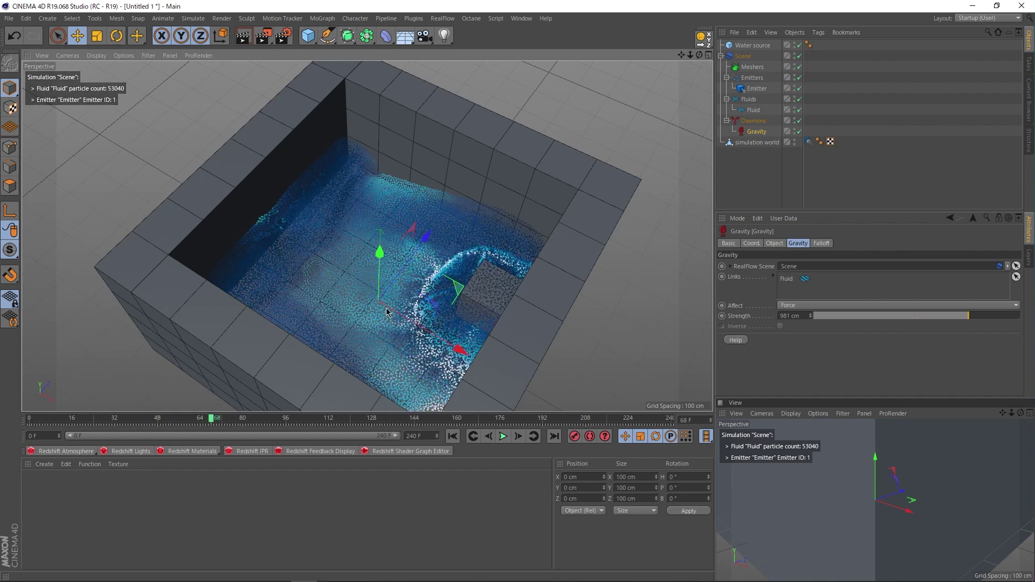
left_click_drag(326, 264, 501, 168, "alt")
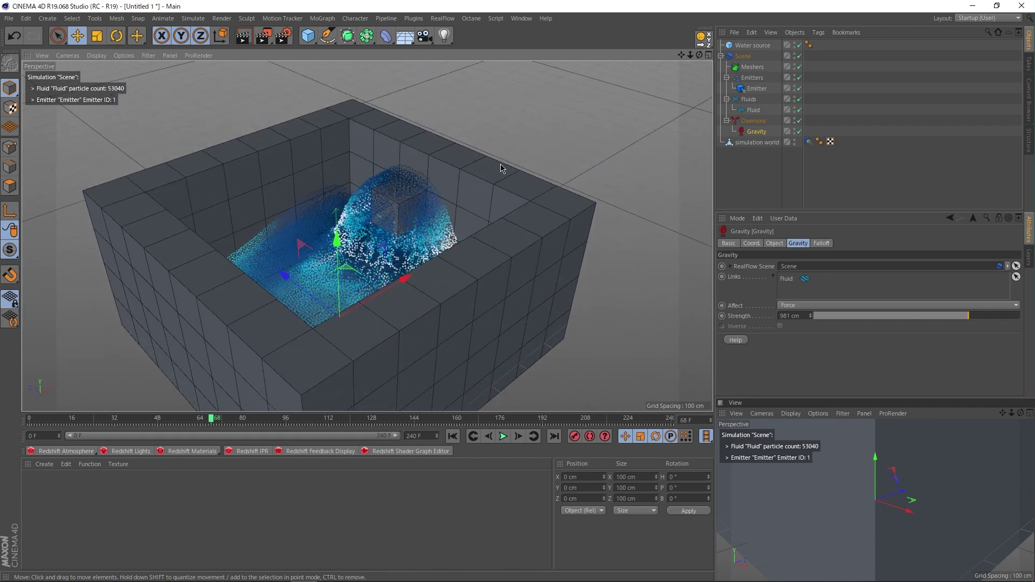
Deselect Gravity and navigate over the village houses down to the empty water box
left_click(567, 142)
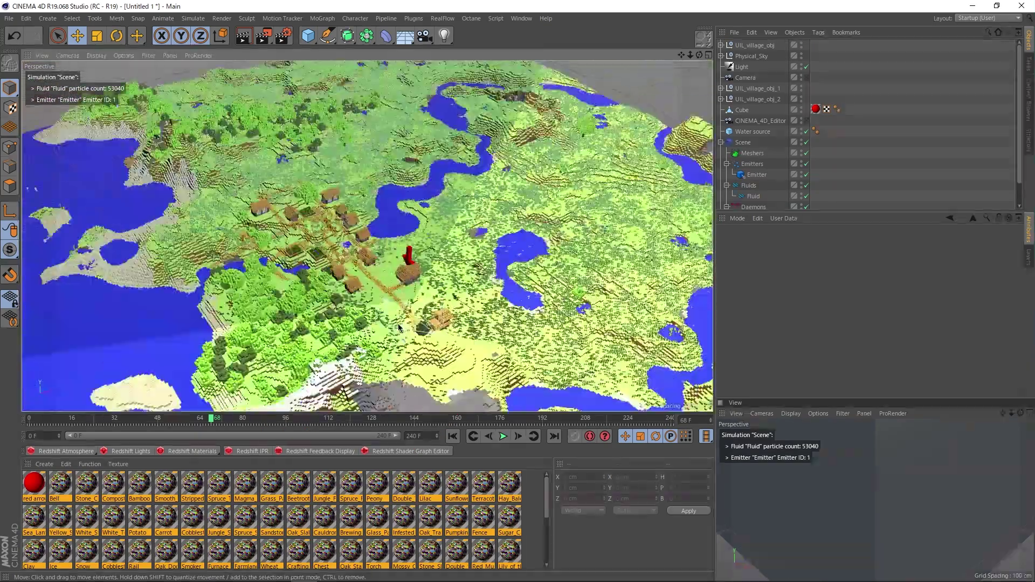
left_click_drag(398, 328, 494, 208, "alt")
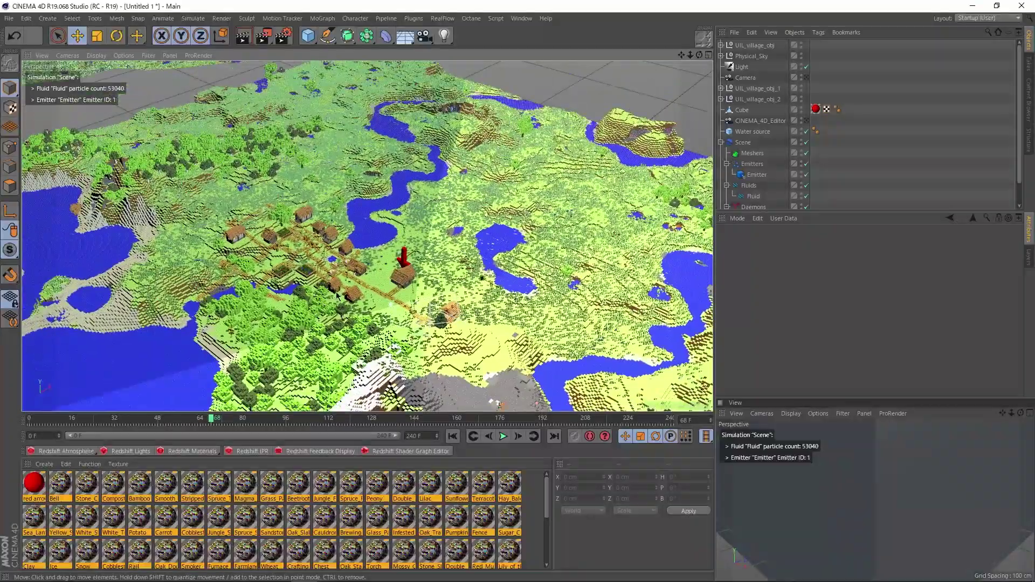
right_click_drag(338, 293, 387, 209, "alt")
left_click_drag(399, 265, 415, 282, "alt")
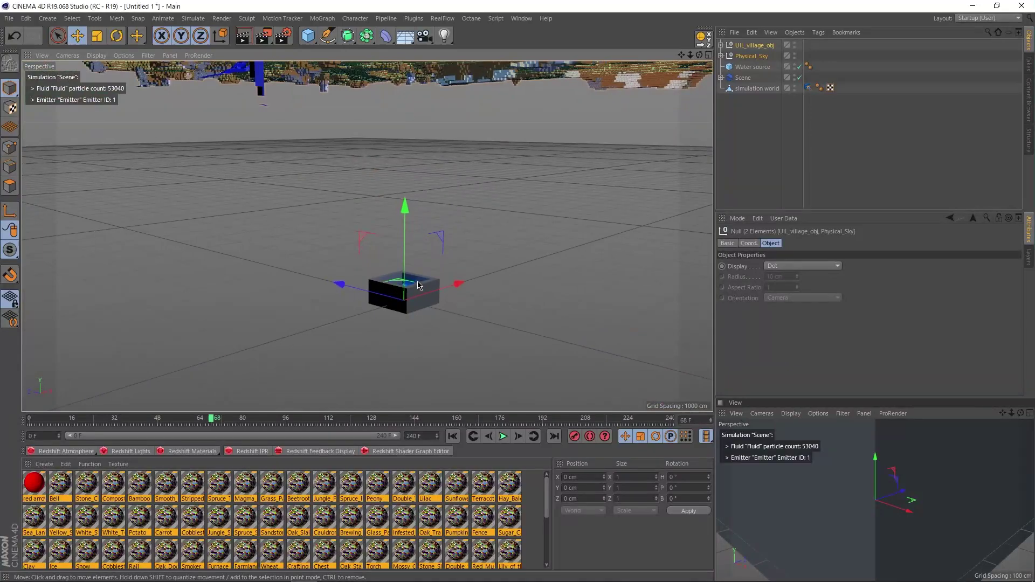
scroll(416, 283, "up", 5)
left_click_drag(407, 285, 359, 324, "alt")
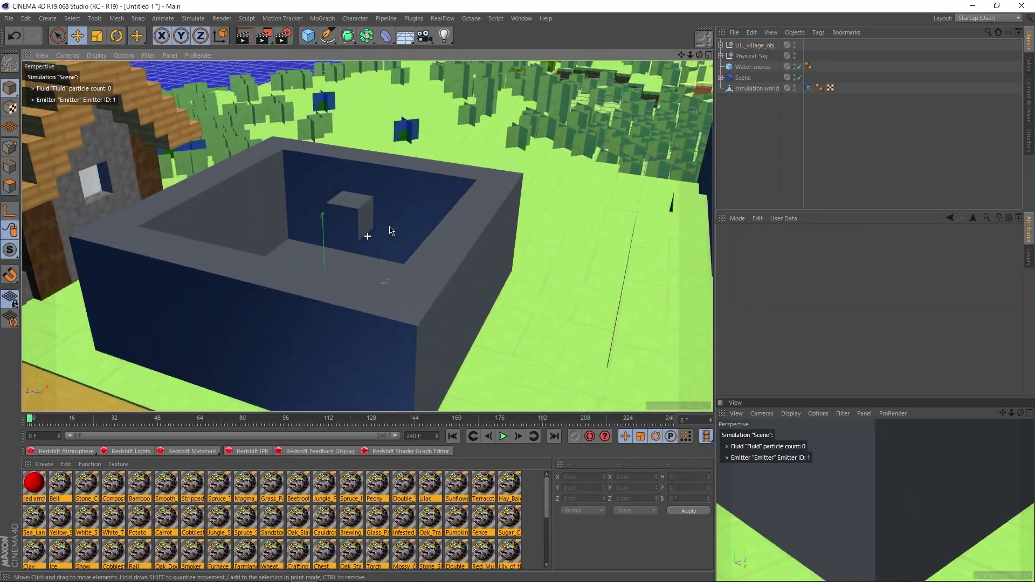
Select the village ground polygons inside the box and delete them
mouse_move(388, 227)
left_mouse_down("alt")
mouse_move(354, 215)
mouse_move(300, 238)
mouse_move(268, 300)
mouse_move(372, 185)
mouse_move(337, 231)
mouse_move(399, 219)
mouse_move(351, 215)
mouse_move(357, 205)
mouse_move(390, 212)
left_mouse_up("alt")
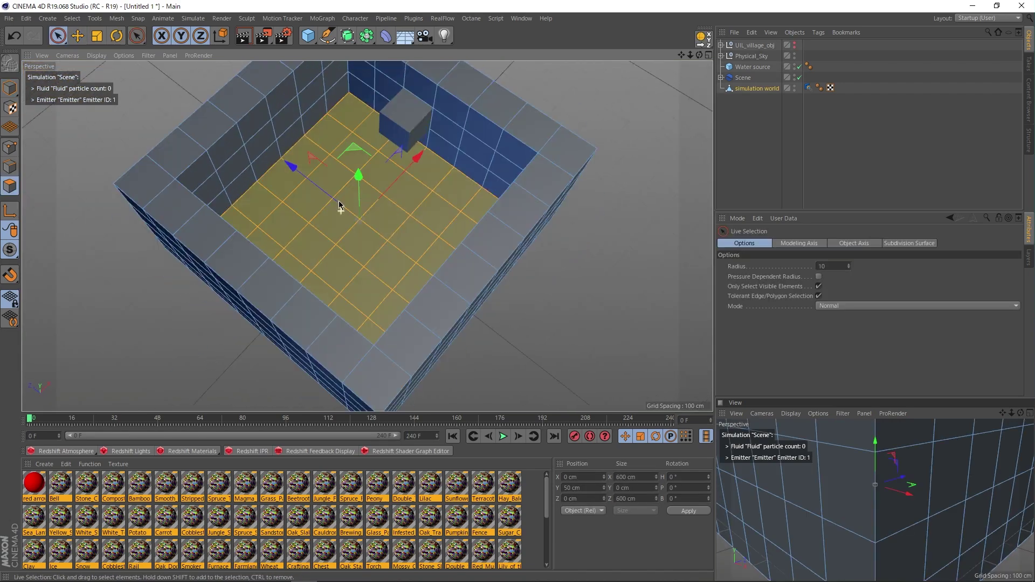
left_click_drag(342, 208, 338, 167, "alt")
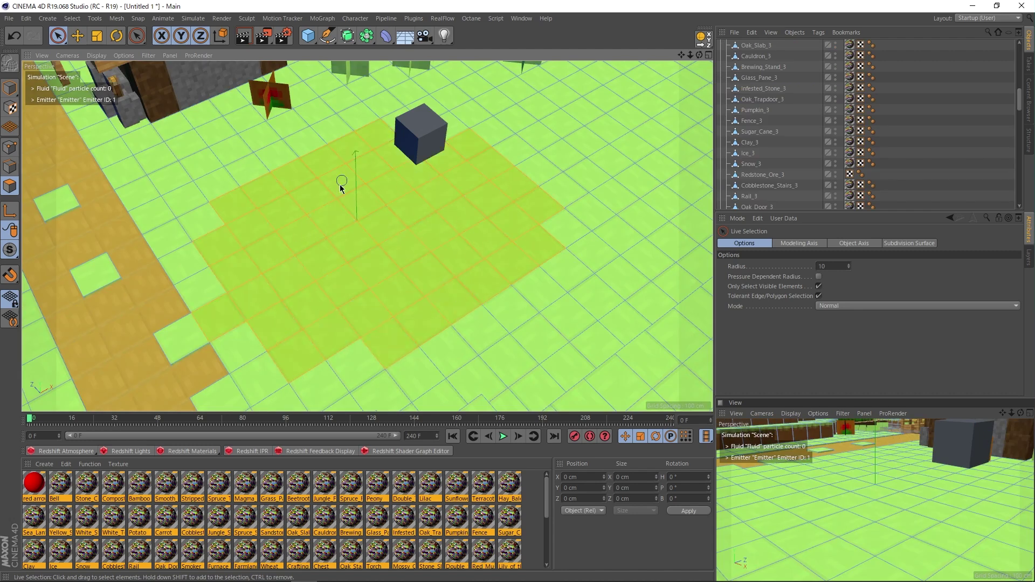
left_click(378, 307)
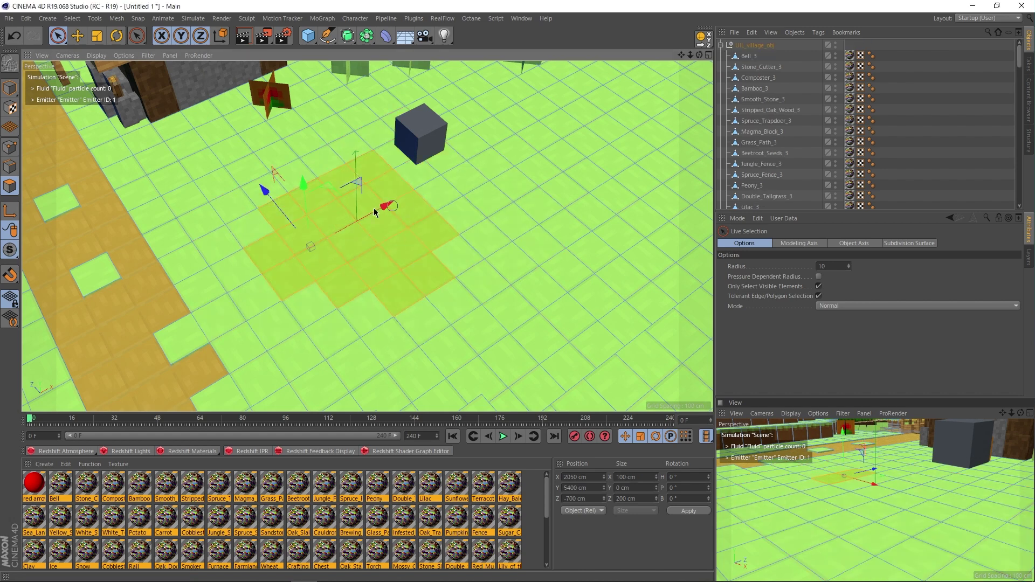
left_click_drag(374, 210, 361, 253)
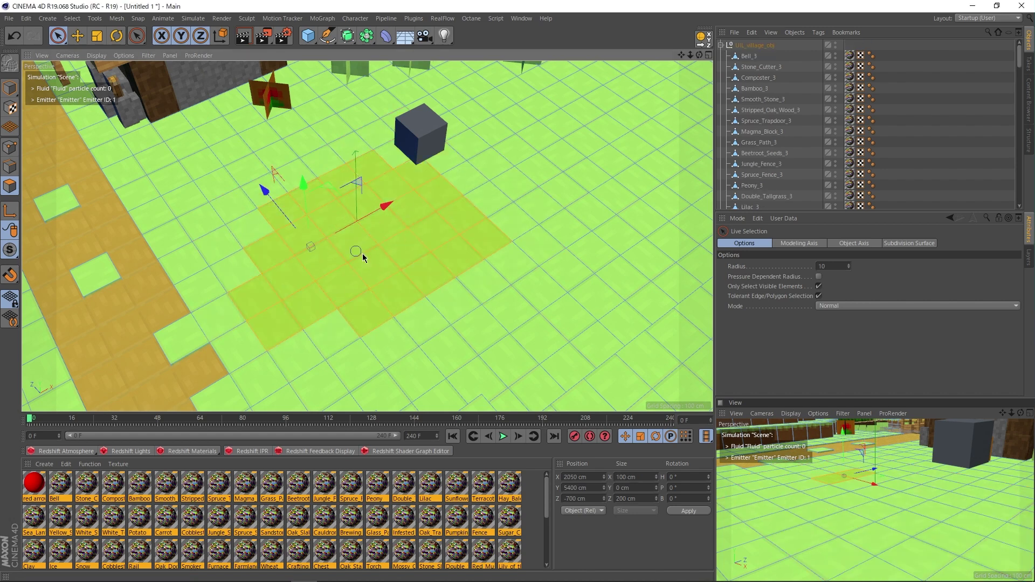
key("Delete")
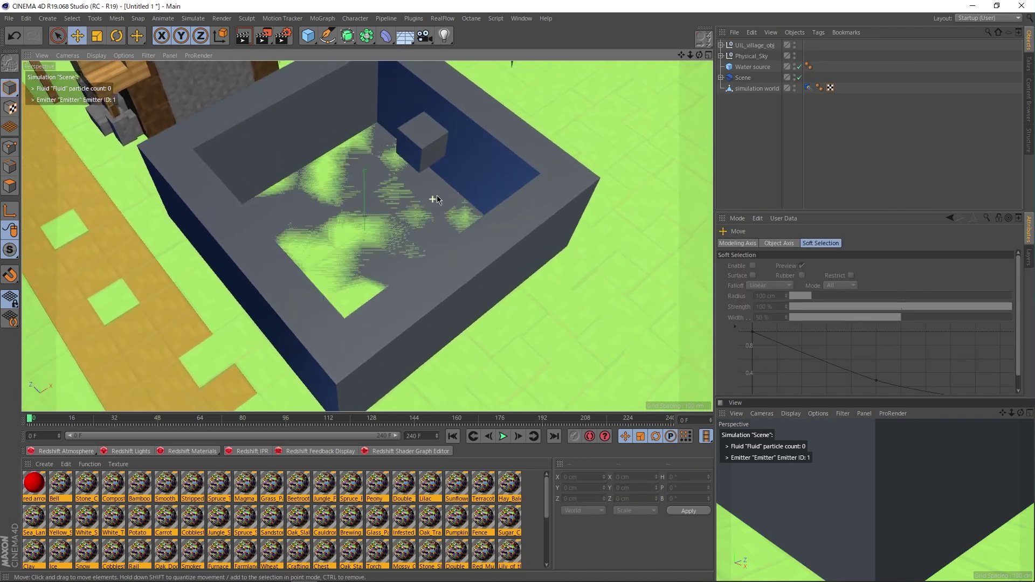
Lower the simulation world box to Y -1.767 cm and check the grass floor from a low angle
left_click(511, 176)
scroll(358, 261, "up", 4)
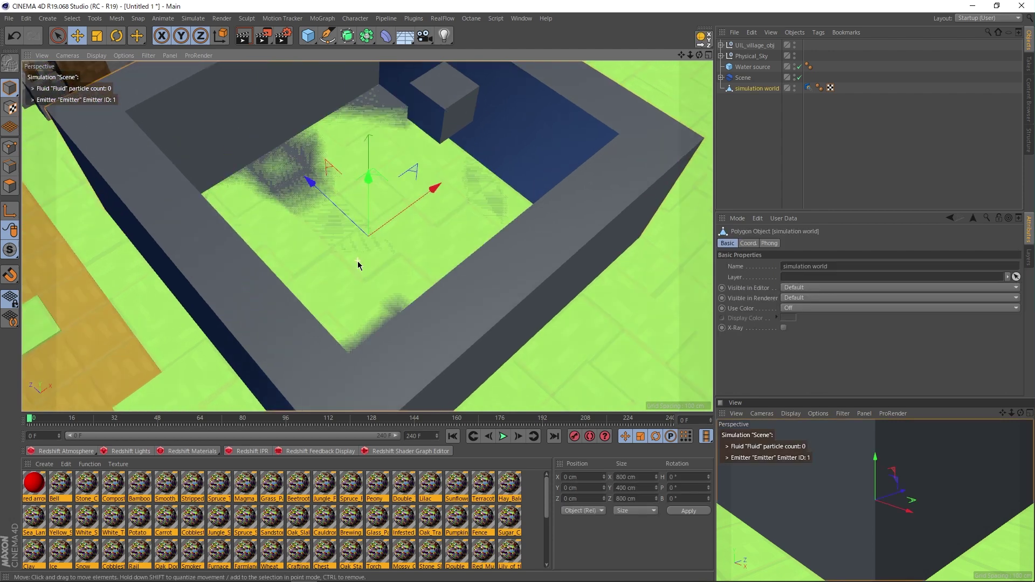
left_click_drag(366, 211, 362, 285)
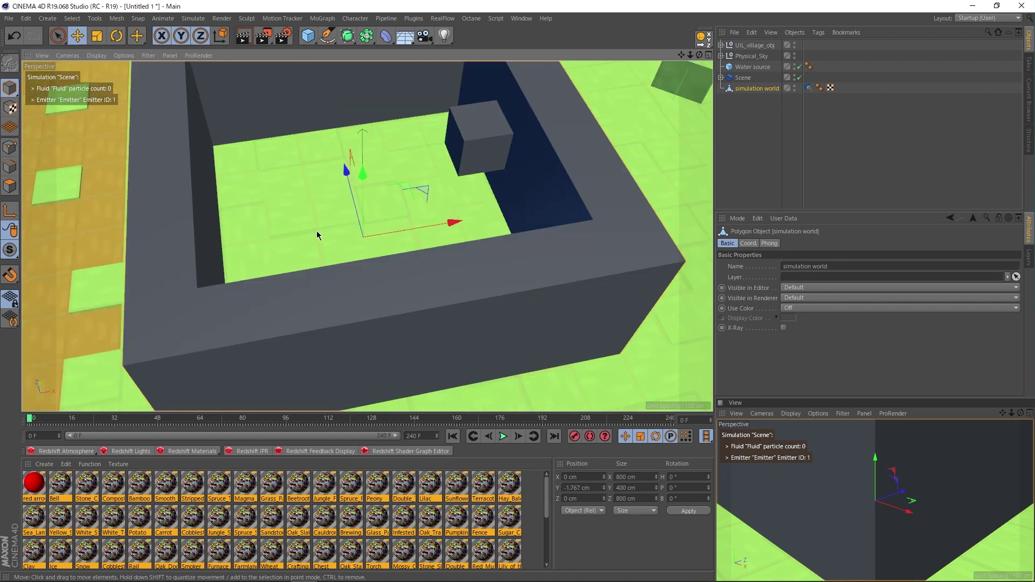
left_click_drag(347, 231, 393, 264, "alt")
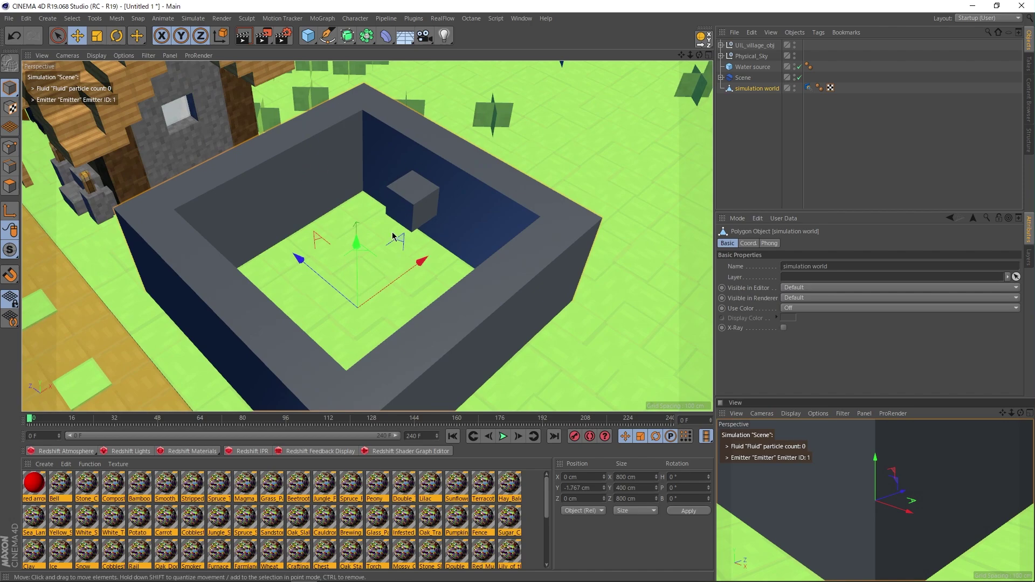
Orbit around the box to inspect its wood-plank and dark stone walls
left_click_drag(393, 236, 331, 312, "alt")
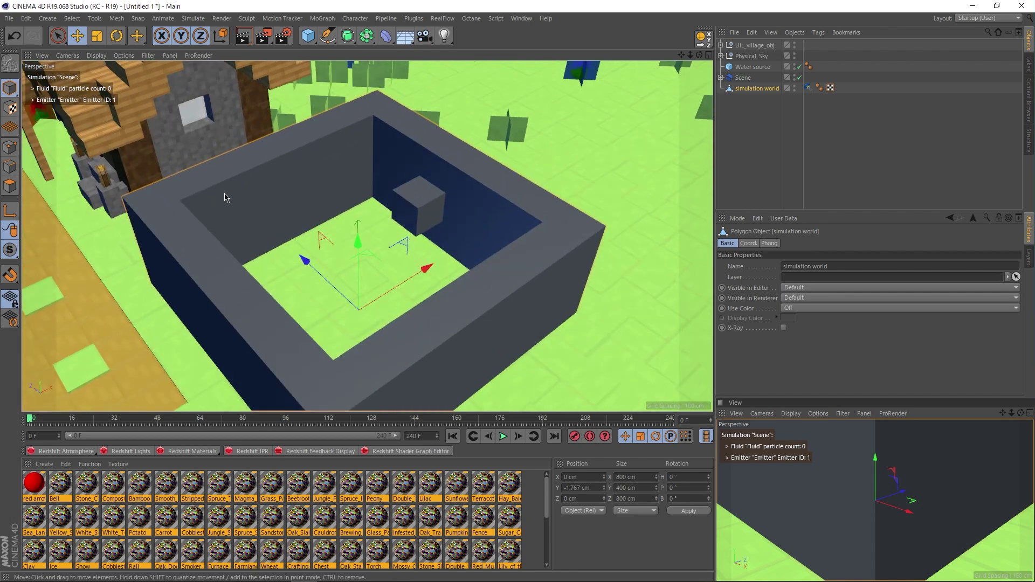
left_click_drag(391, 236, 468, 273, "alt")
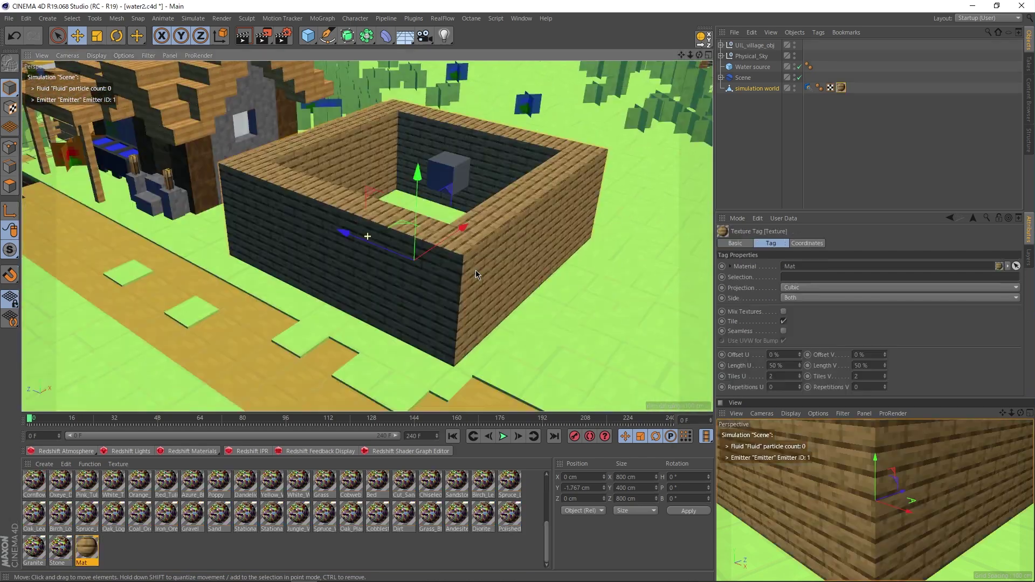
mouse_move(476, 270)
left_mouse_down("alt")
mouse_move(435, 225)
mouse_move(297, 187)
mouse_move(467, 268)
left_mouse_up("alt")
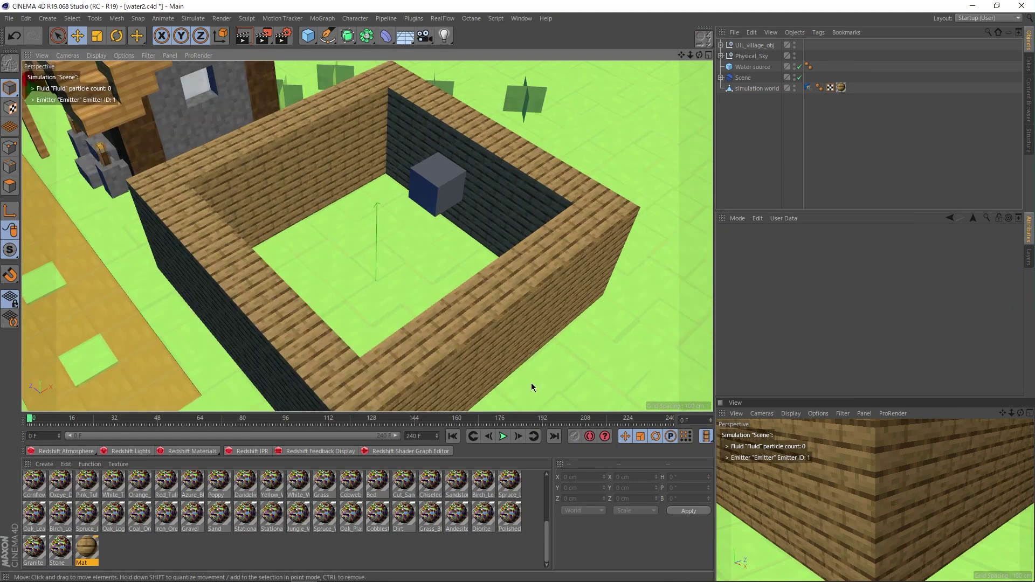
Run the water simulation and stop it at frame 55 with about 42,900 particles
left_click(504, 436)
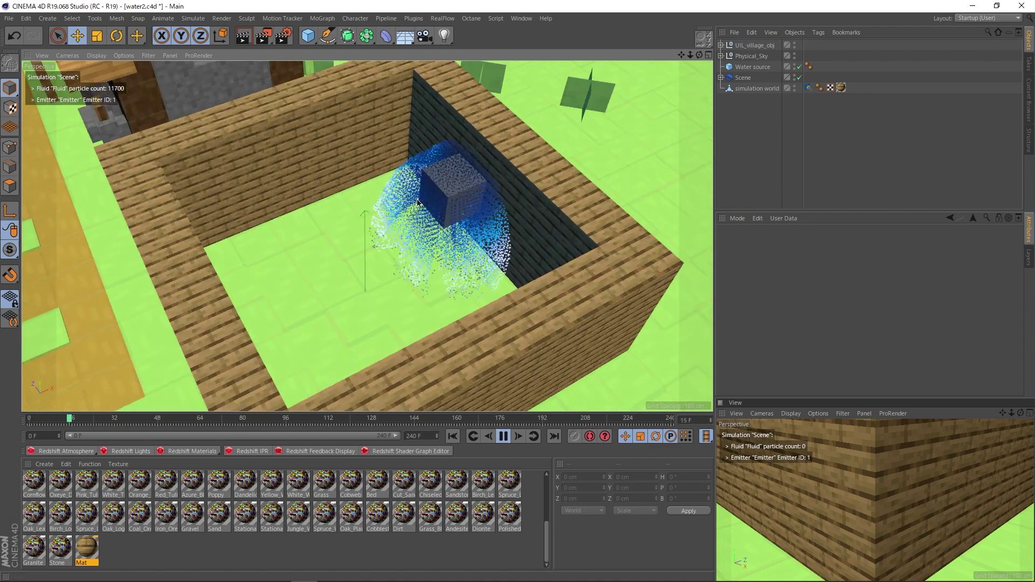
left_click(504, 437)
left_click_drag(351, 250, 399, 273, "alt")
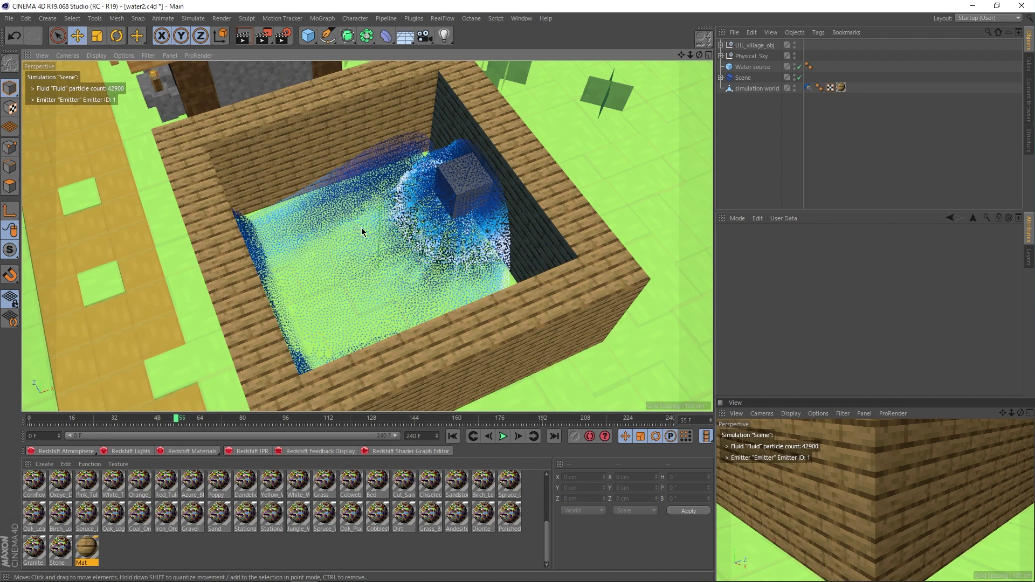
Increase the Fluid object's particle display Size
left_click(721, 77)
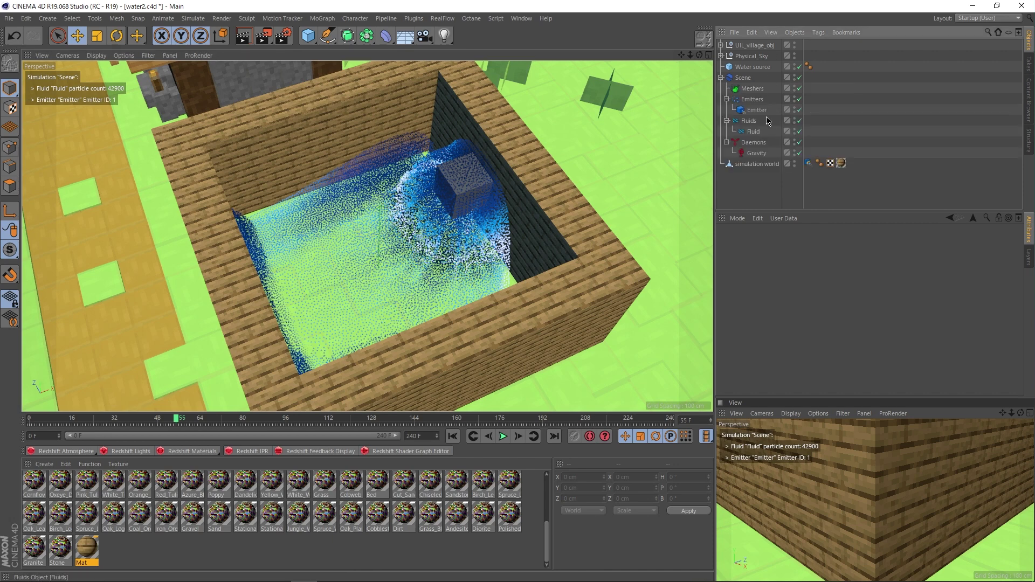
left_click(754, 131)
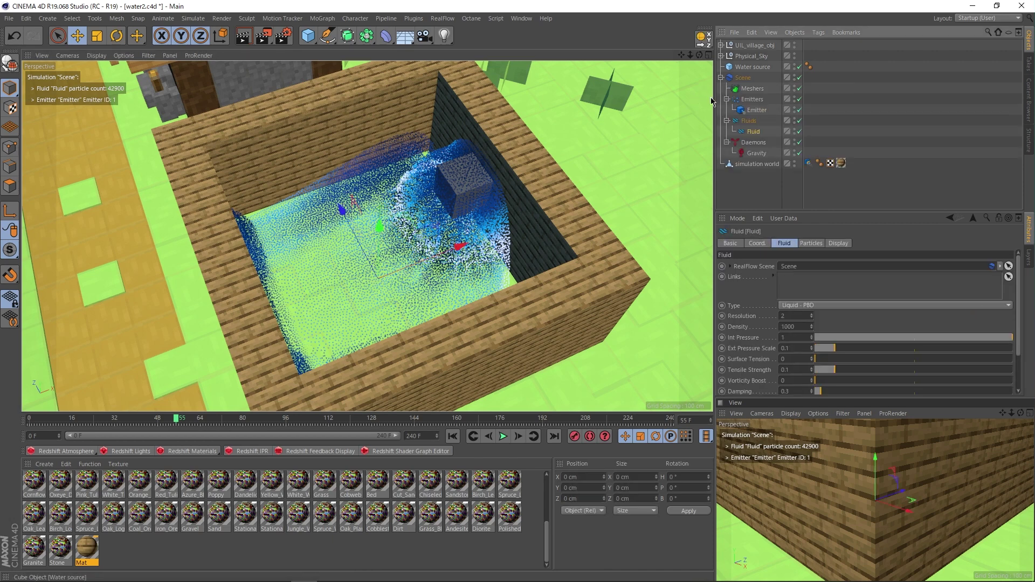
left_click(839, 243)
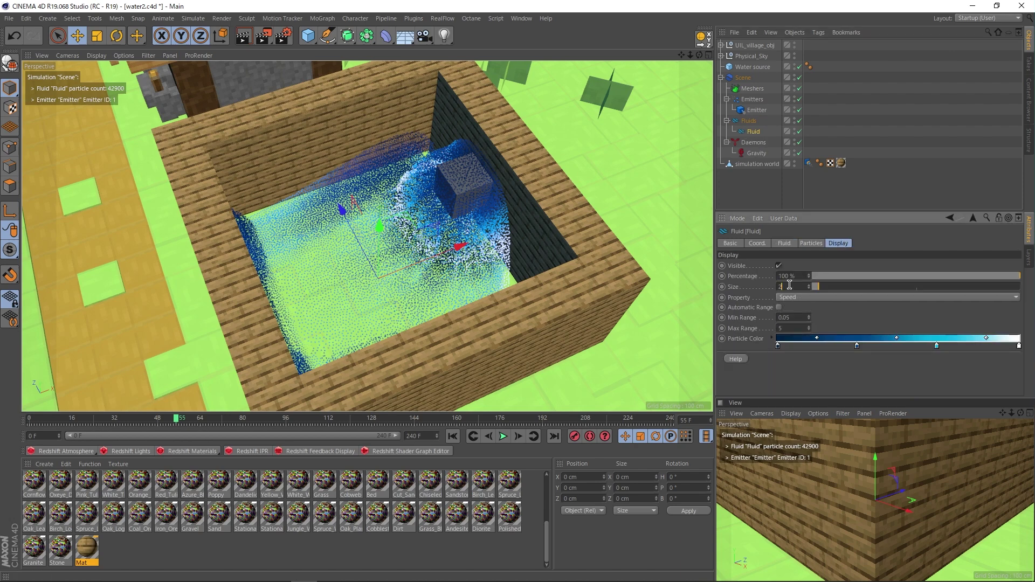
left_click(886, 176)
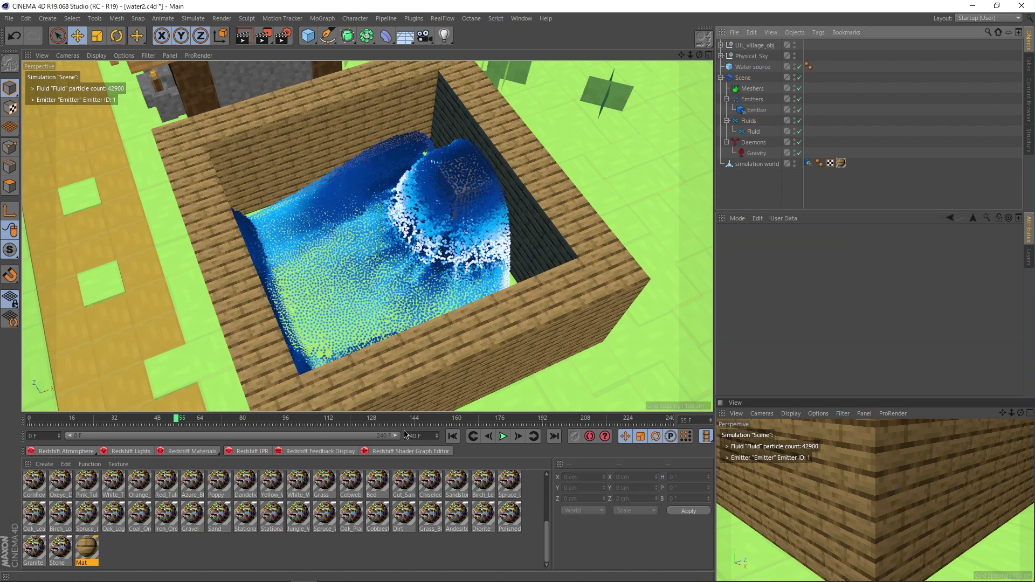
left_click_drag(407, 255, 115, 388, "alt")
Rewind to frame 0 and rerun the simulation to frame 80 around the water-source cube
left_click(67, 420)
left_click(452, 435)
left_click(503, 437)
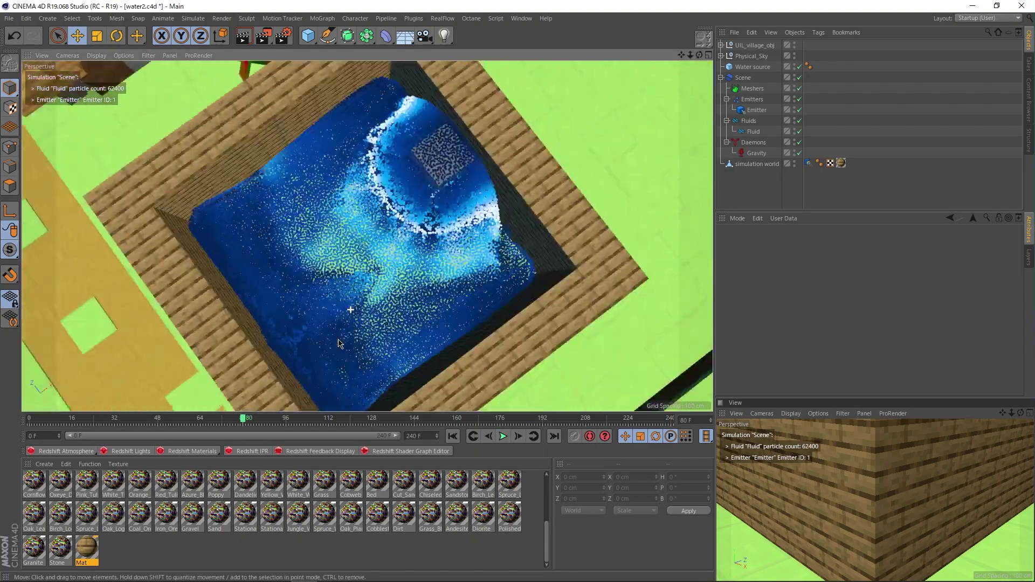
left_click_drag(339, 344, 342, 275, "alt")
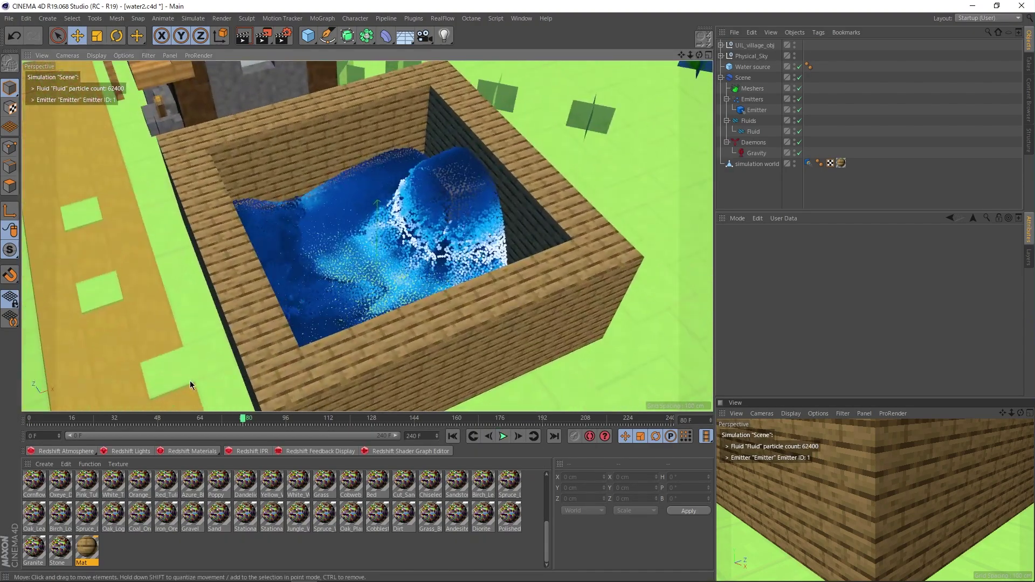
scroll(430, 209, "up", 6)
left_click_drag(457, 212, 424, 241, "alt")
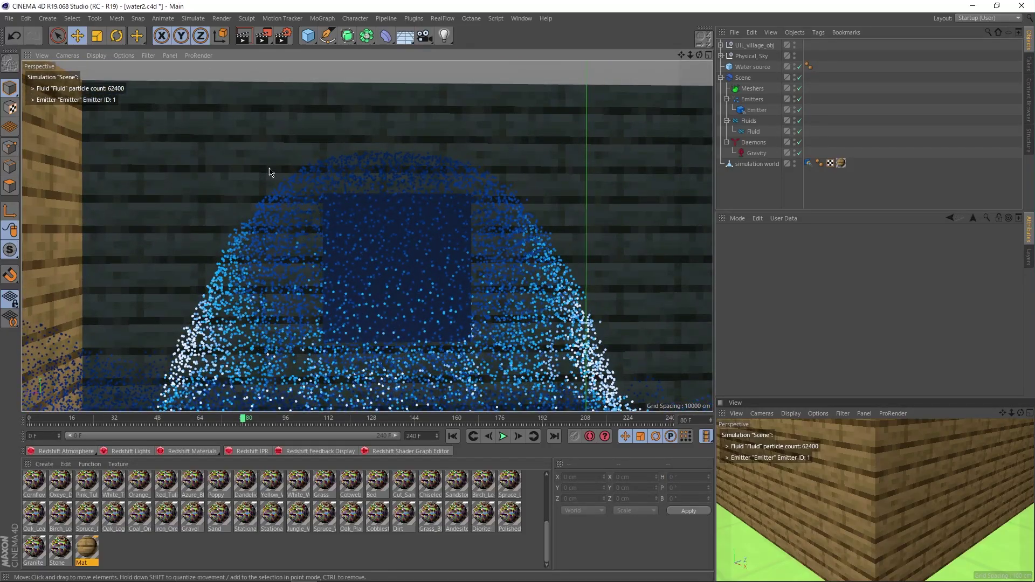
left_click_drag(93, 405, 376, 235, "alt")
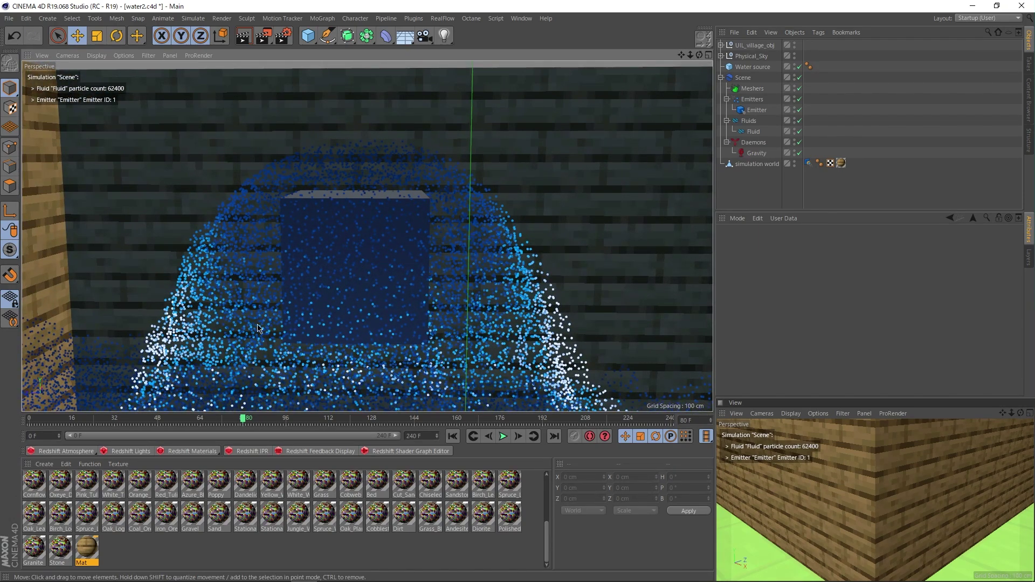
Set the emitter to speed 100 cm, randomness 1, jittering 1 and distance threshold 0 cm
left_click(757, 110)
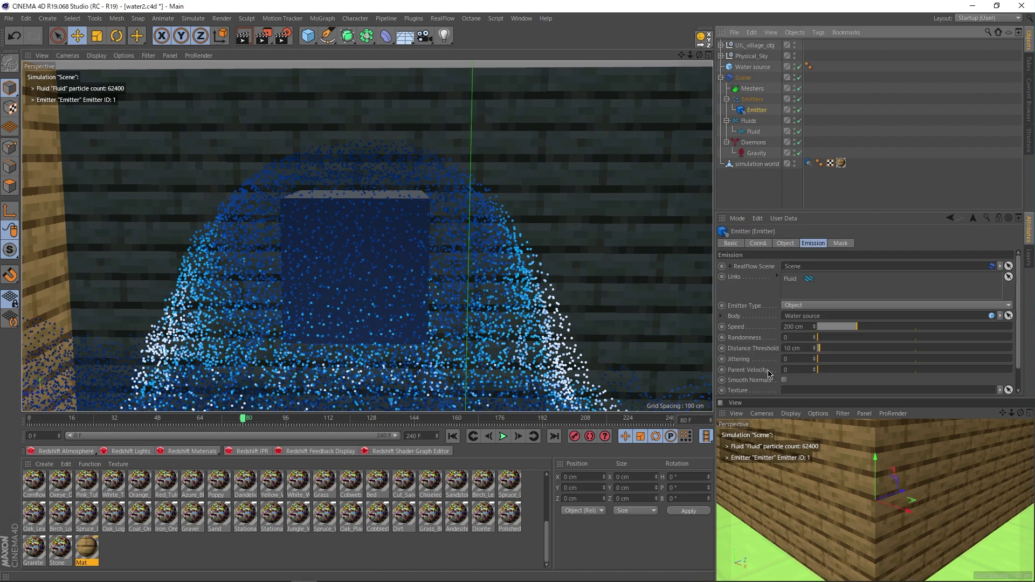
left_click(806, 327)
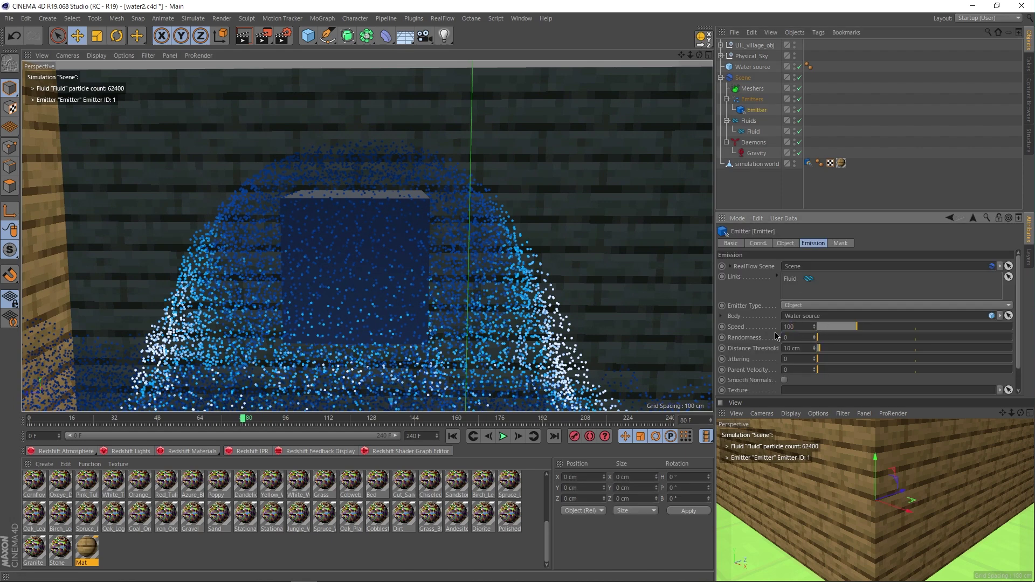
key("Return")
left_click(748, 292)
Rewind and rerun the simulation to frame 105, undoing an accidental grass block selection
left_click(30, 418)
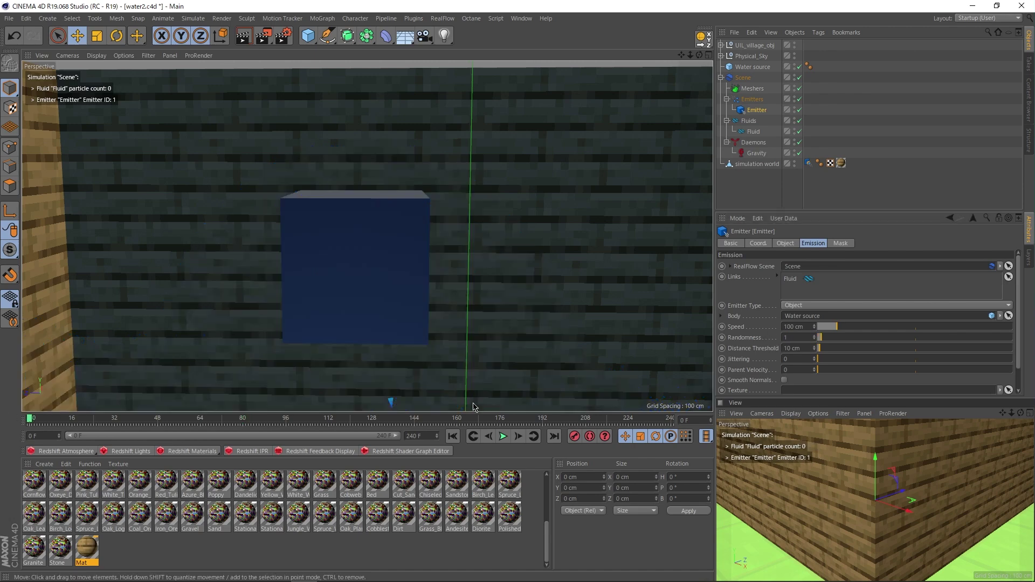
left_click(504, 442)
left_click_drag(340, 259, 339, 281, "alt")
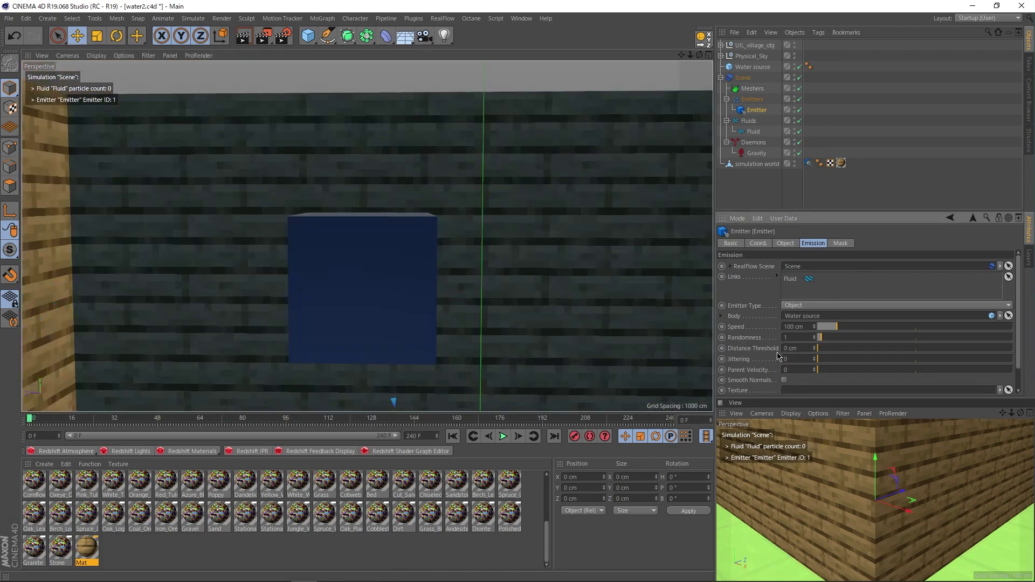
left_click(503, 437)
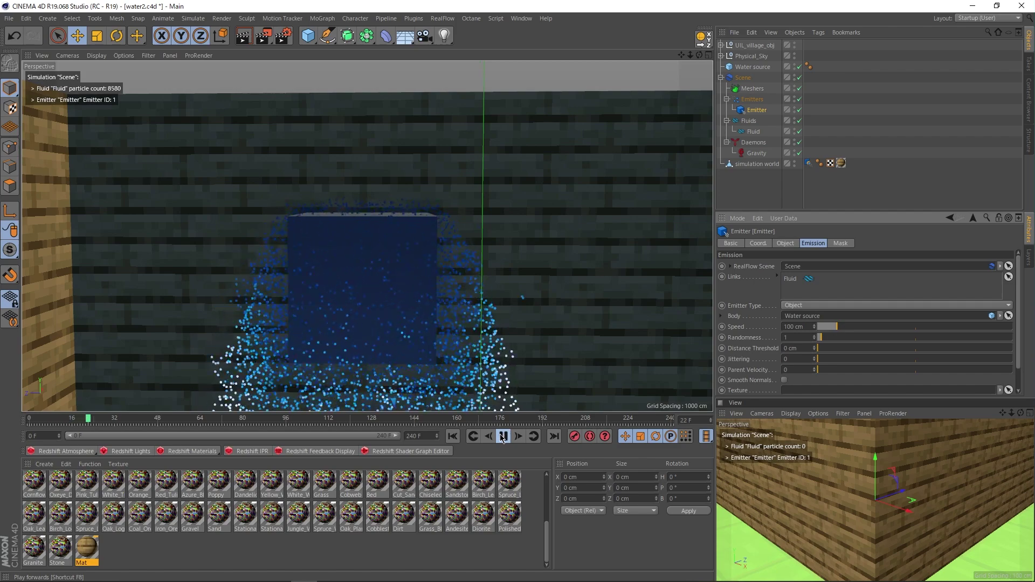
left_click_drag(301, 273, 381, 205, "alt")
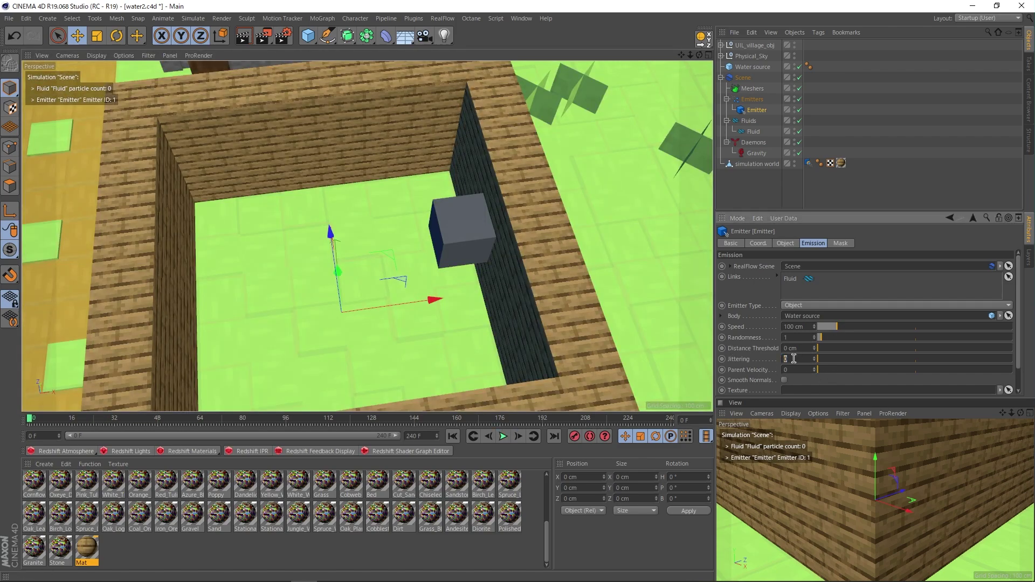
left_click(462, 325)
middle_click_drag(456, 324, 472, 313, "alt")
left_click_drag(472, 313, 495, 289, "alt")
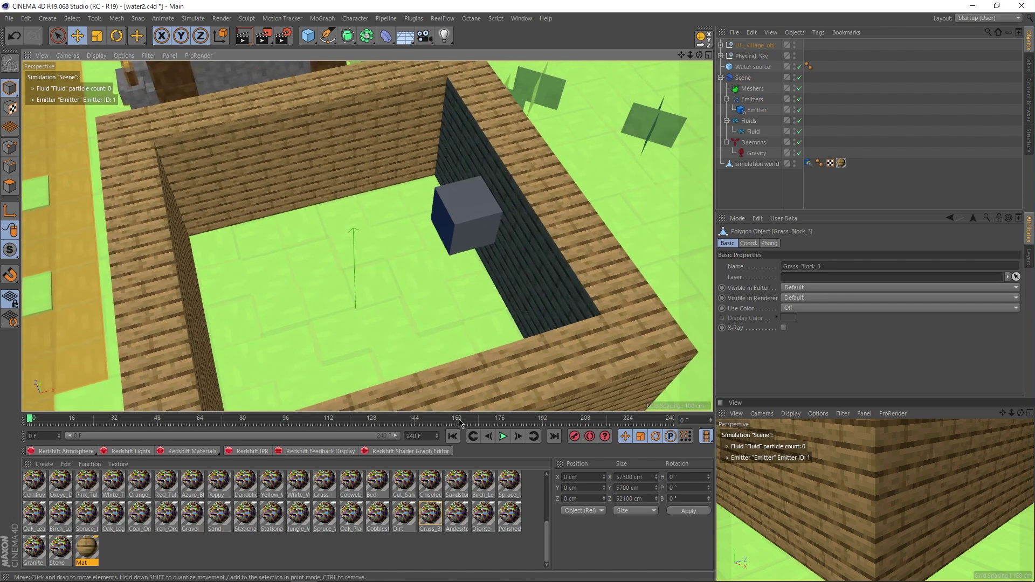
left_click(503, 437)
key("ctrl+z")
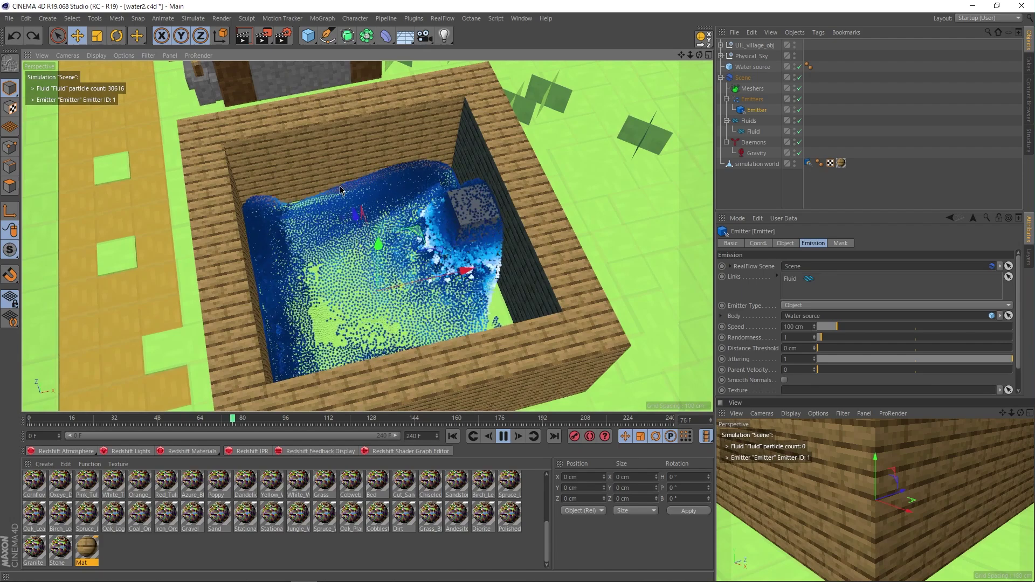
Set the simulation world collider to friction 0.01 and bounce 0.5, then replay the simulation
left_click(504, 442)
left_click(567, 259)
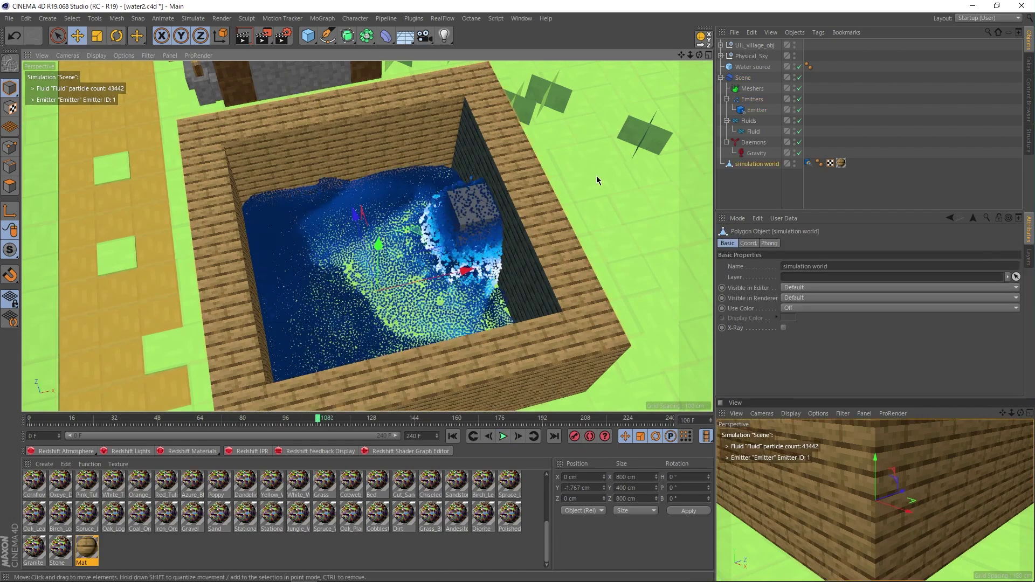
left_click(809, 163)
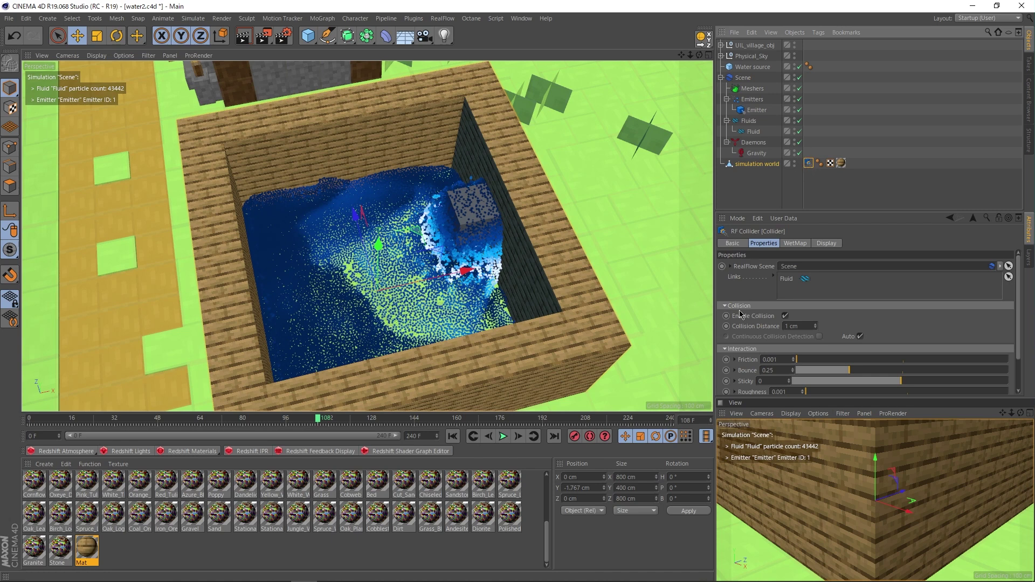
scroll(782, 314, "down", 2)
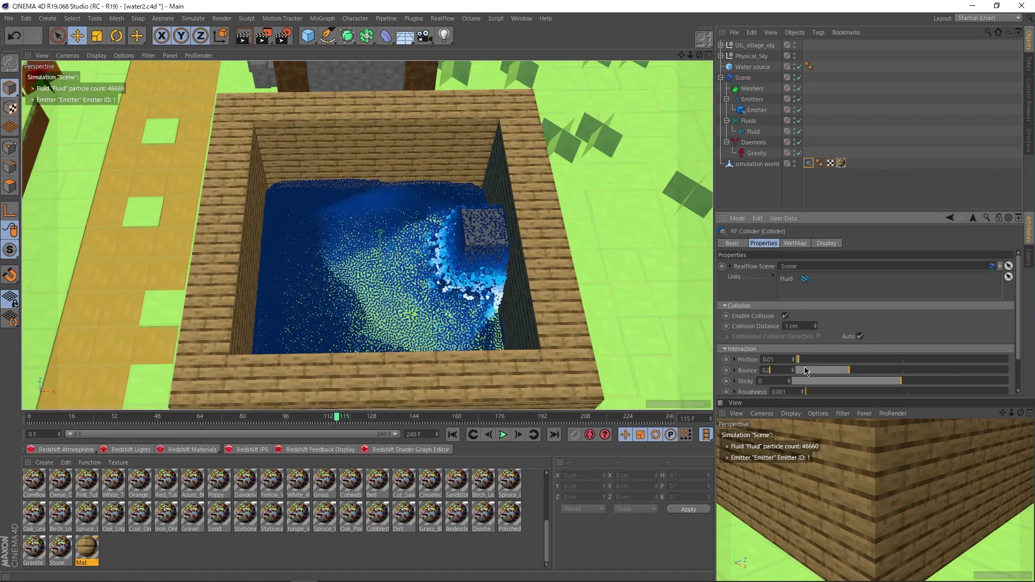
type("5")
key("Return")
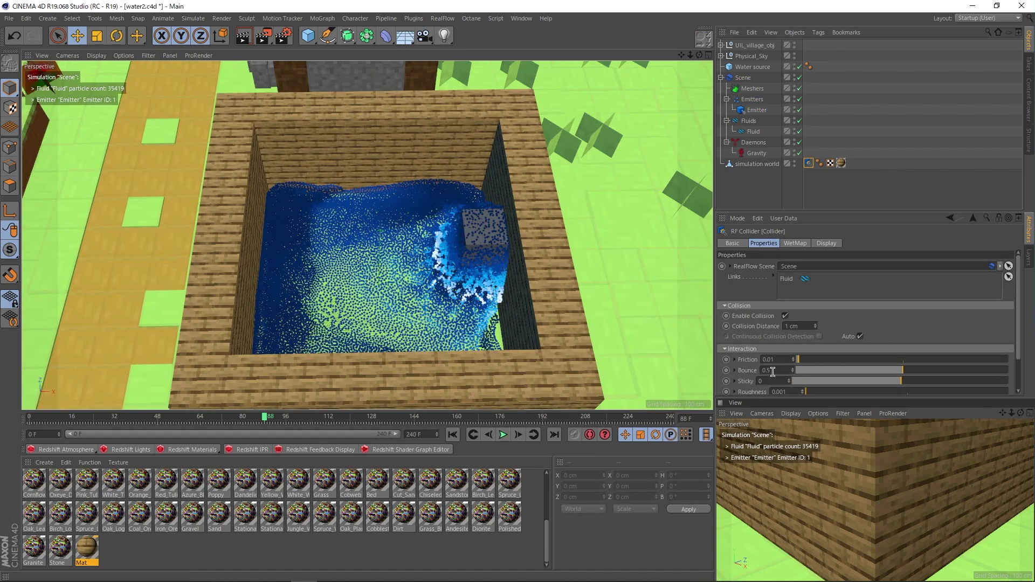
left_click(504, 435)
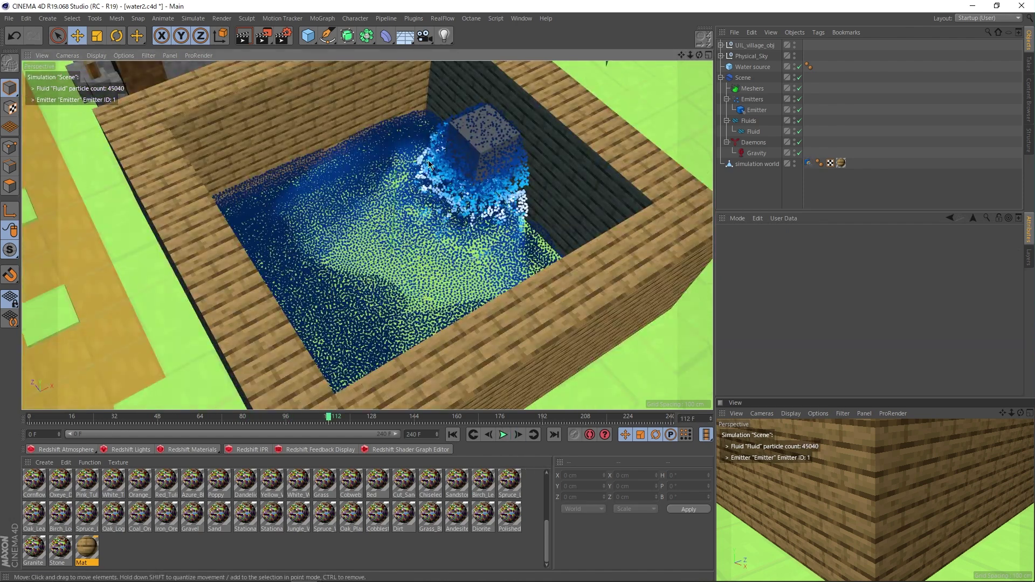
Browse the RealFlow menu without adding anything, then rewind the simulation to frame 0
left_click(443, 18)
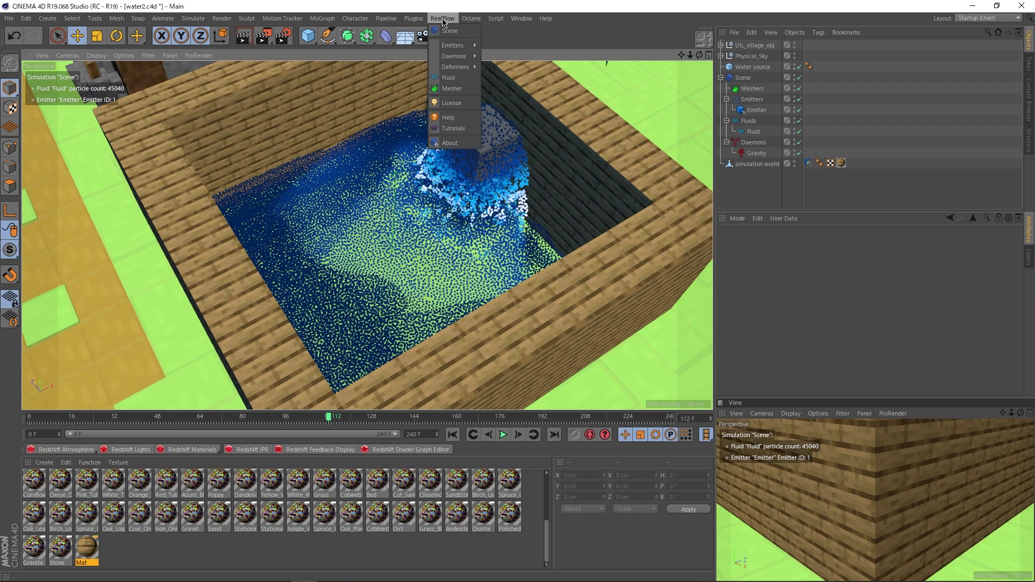
mouse_move(455, 62)
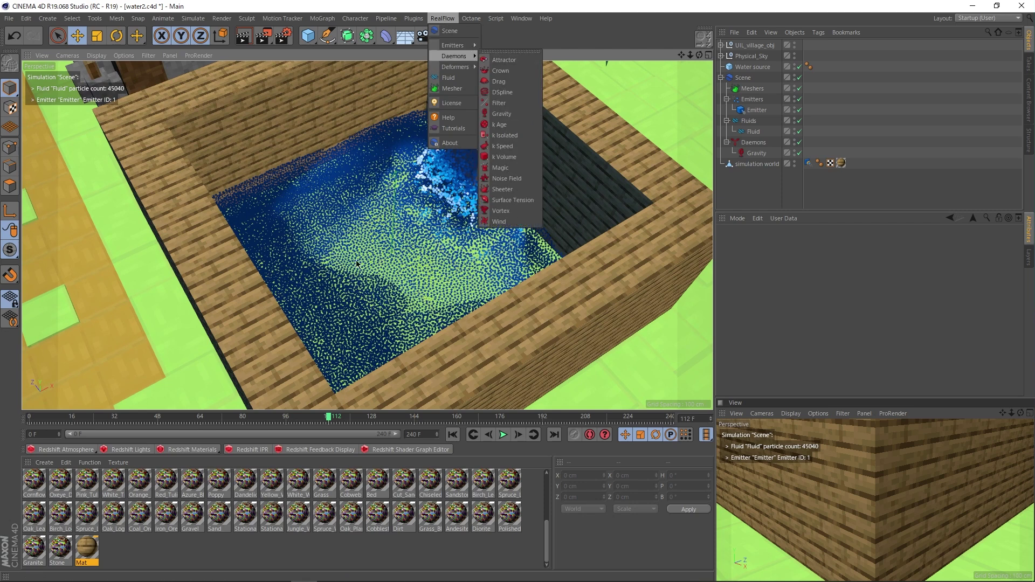
left_click(846, 146)
left_click_drag(366, 232, 374, 268, "alt")
key("shift+f")
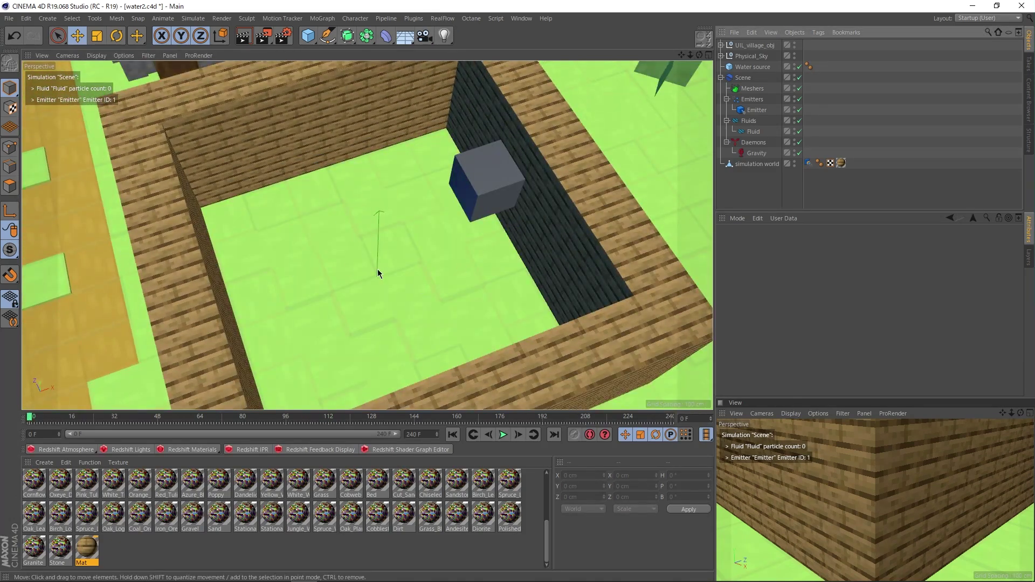
Raise the Fluid's Resolution to 4 and replay the simulation to frame 72
left_click(753, 132)
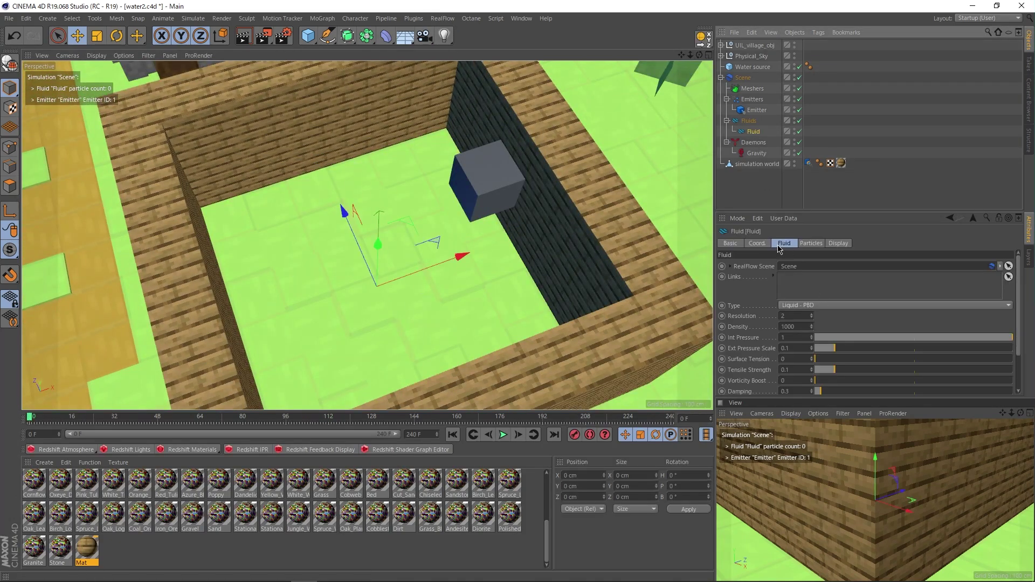
left_click_drag(746, 308, 751, 273)
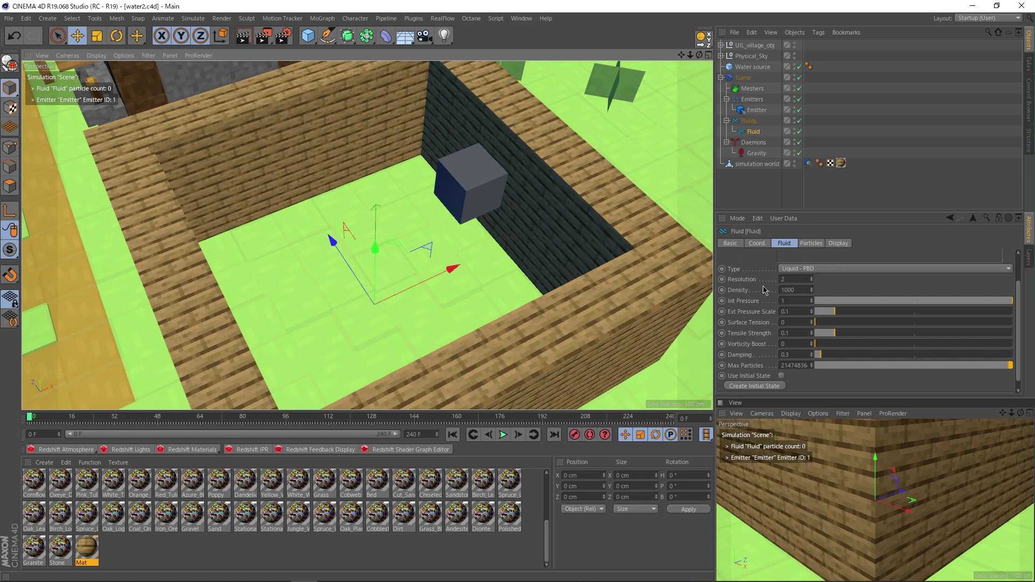
left_click(504, 435)
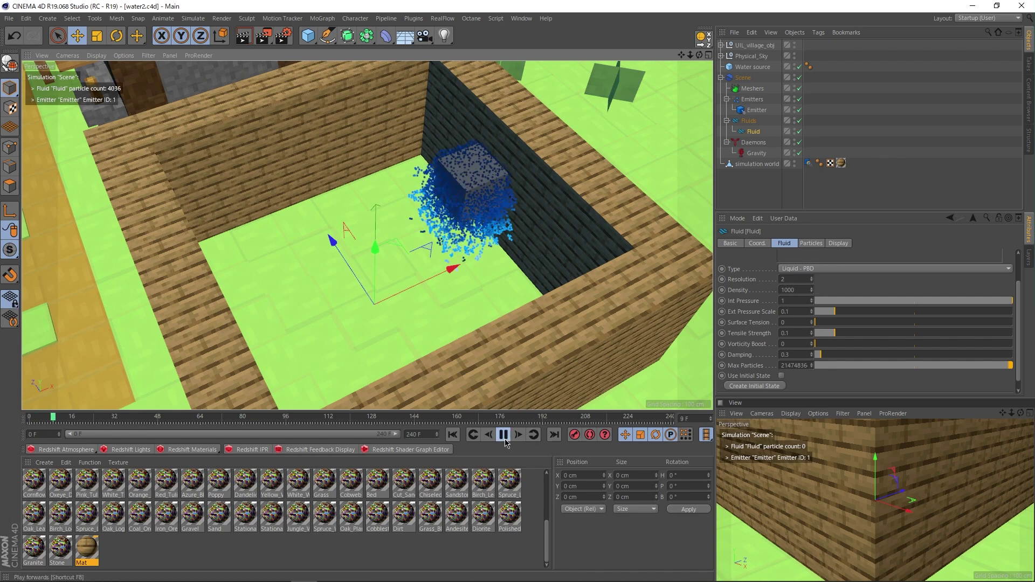
left_click(504, 435)
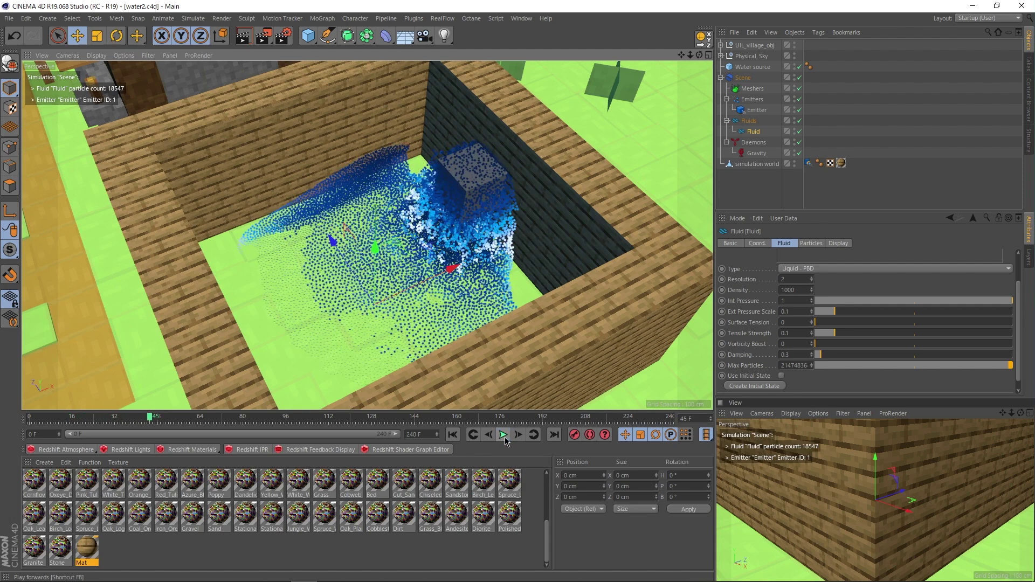
double_click(799, 280)
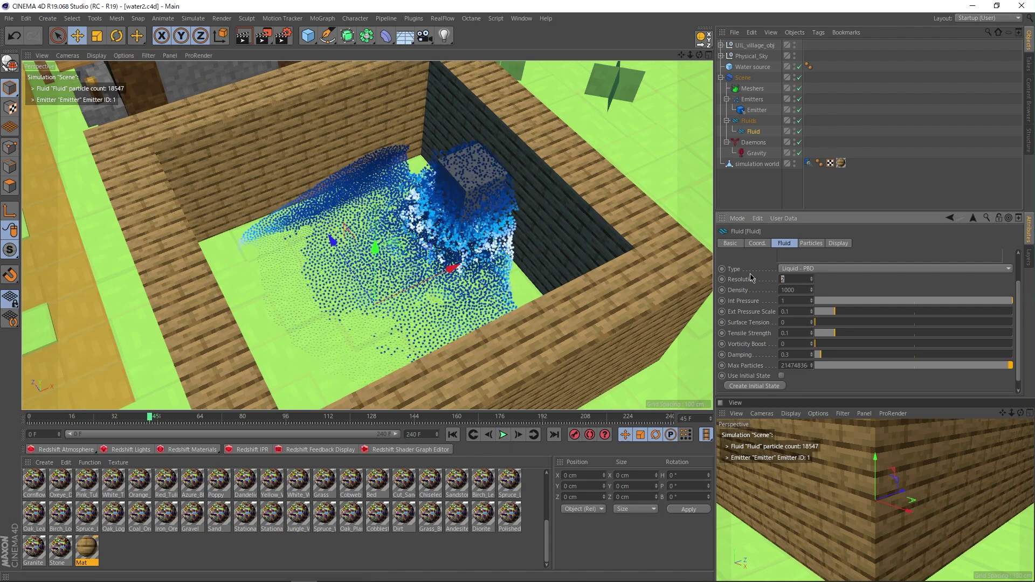
left_click(899, 193)
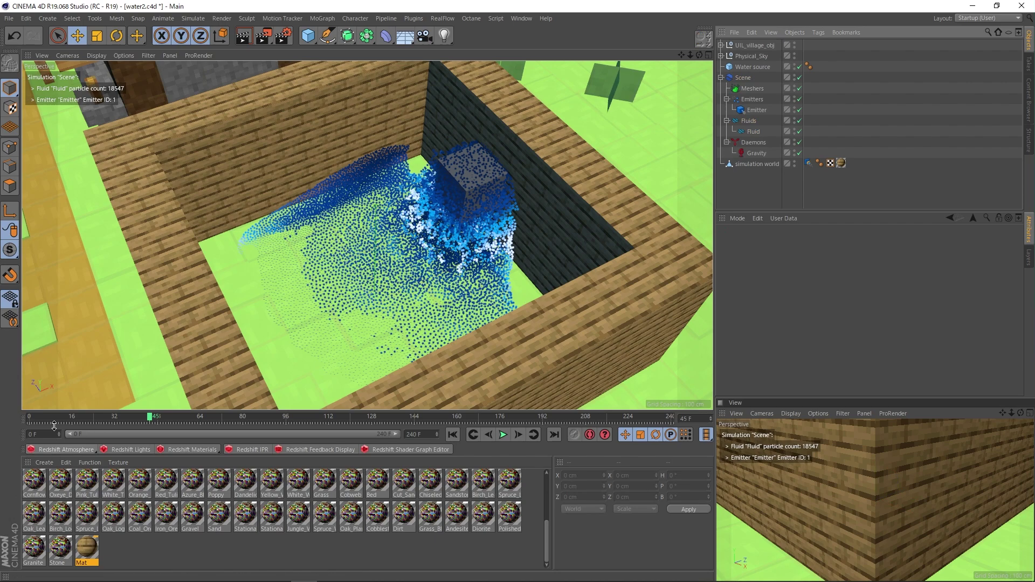
left_click(503, 435)
left_click(504, 436)
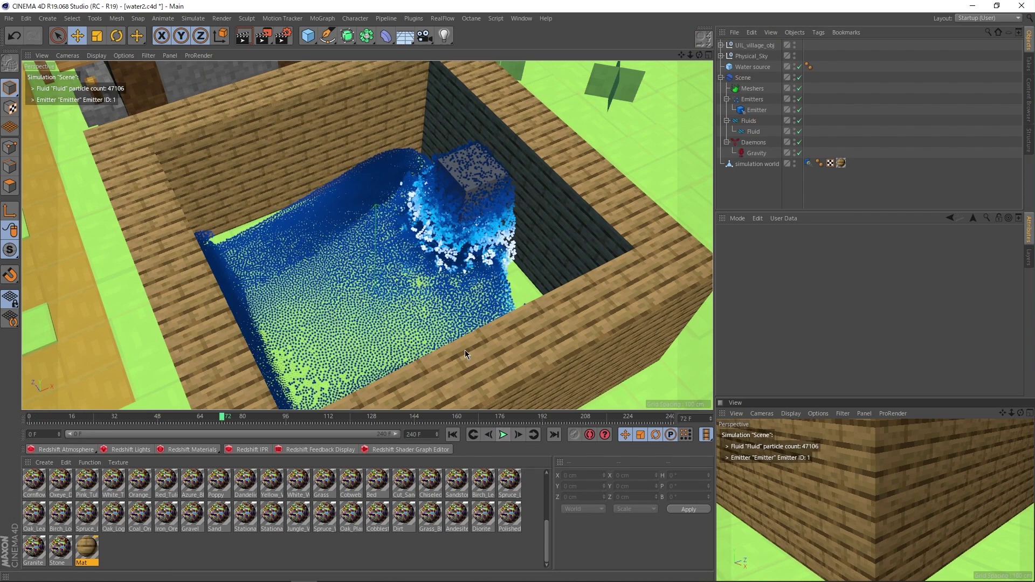
mouse_move(359, 271)
left_mouse_down("alt")
mouse_move(282, 296)
mouse_move(353, 259)
left_mouse_up("alt")
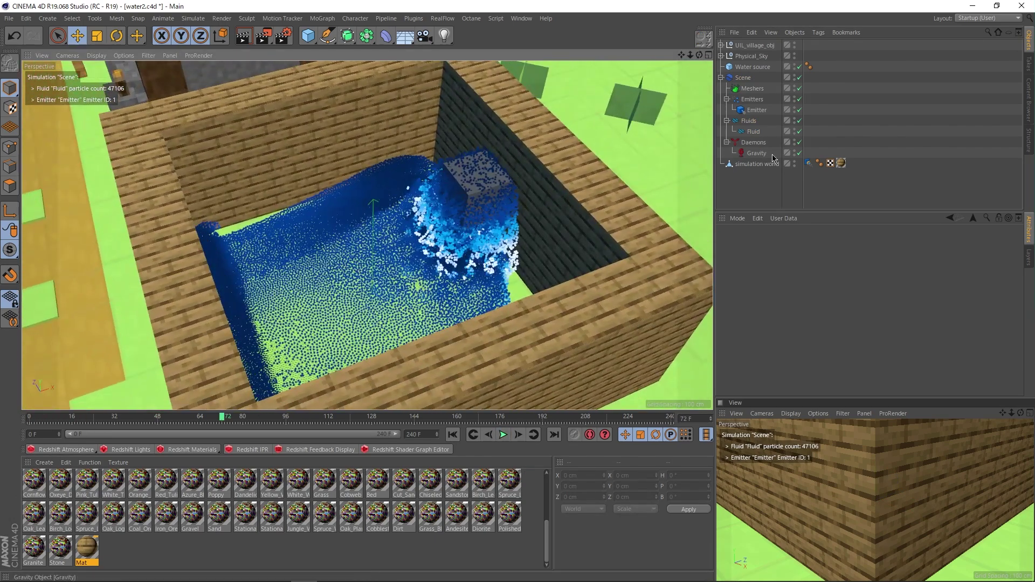
Set the Fluid's Density to 8000 and check the water flooding the box
left_click(753, 132)
left_click_drag(787, 325, 768, 319)
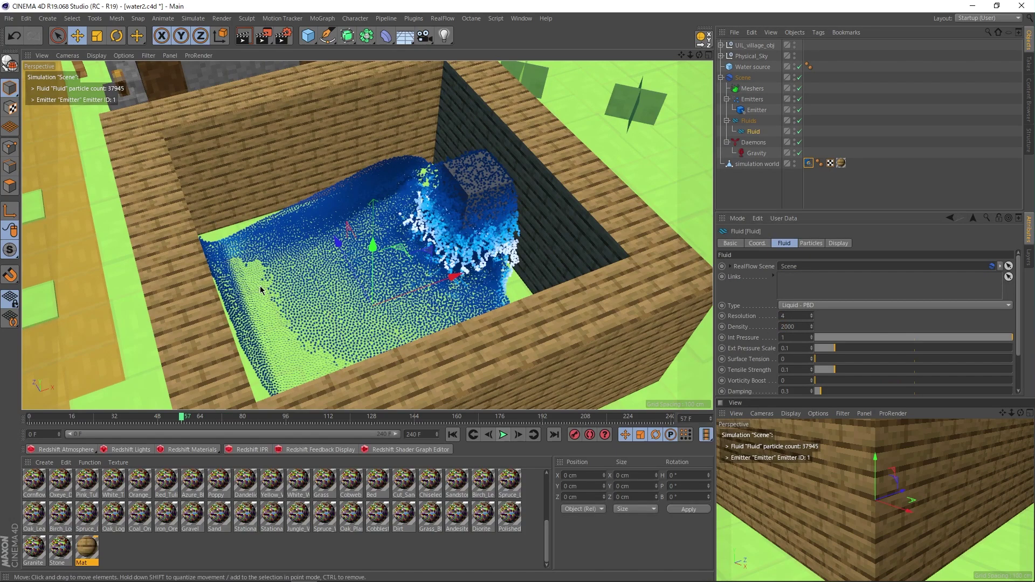
left_click(504, 435)
left_click_drag(286, 268, 427, 262, "alt")
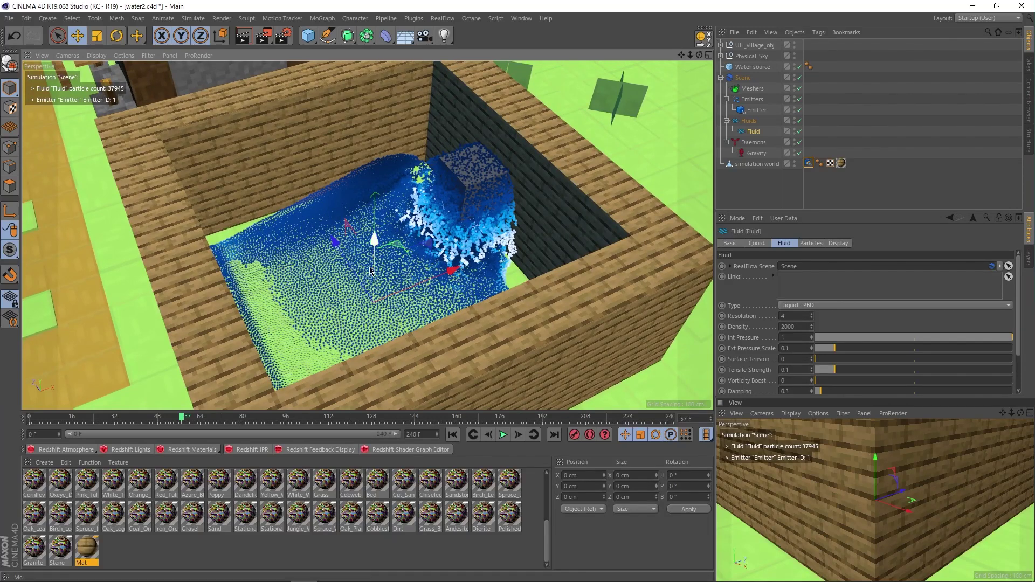
left_click_drag(784, 327, 761, 325)
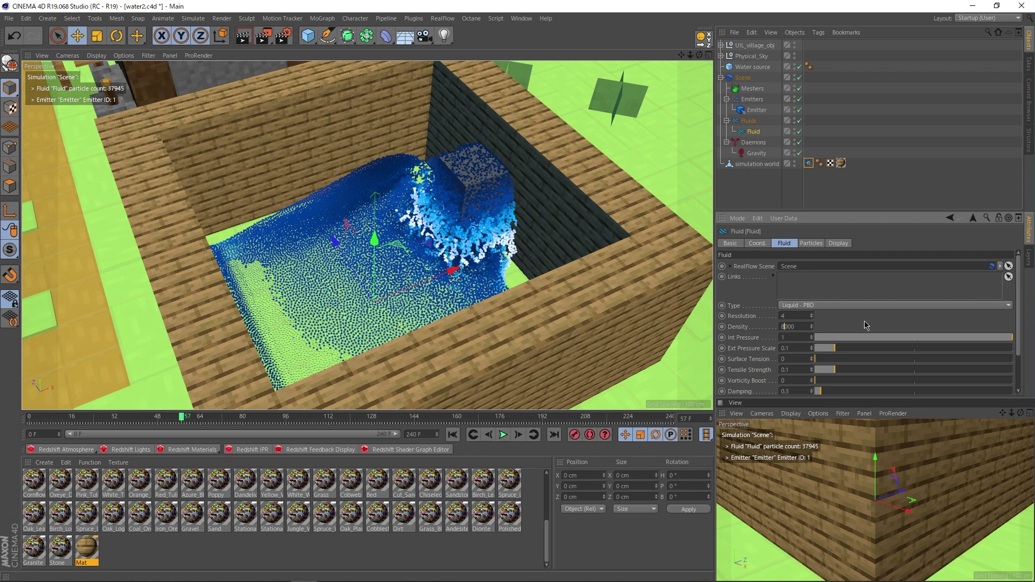
key("Return")
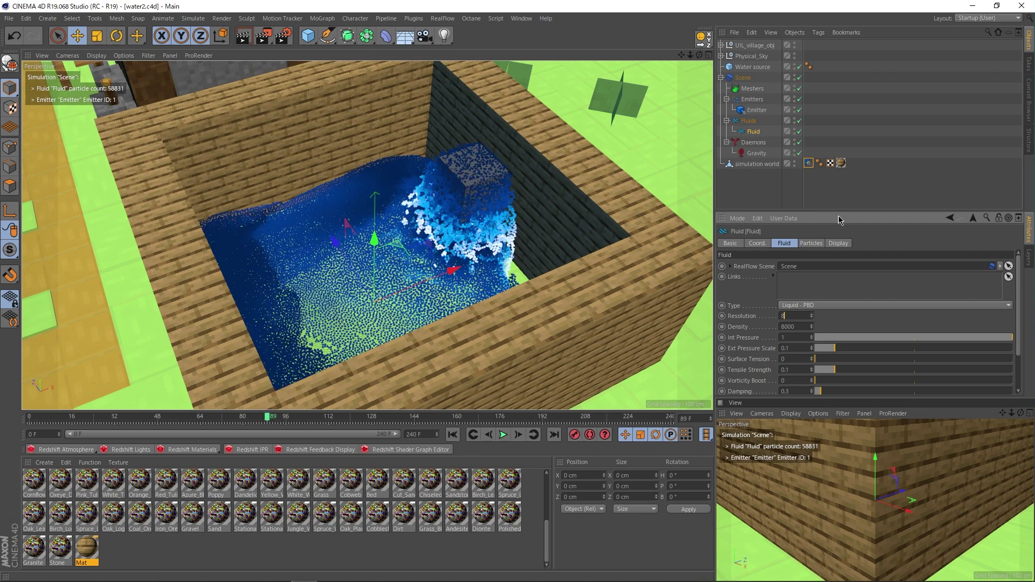
left_click(893, 168)
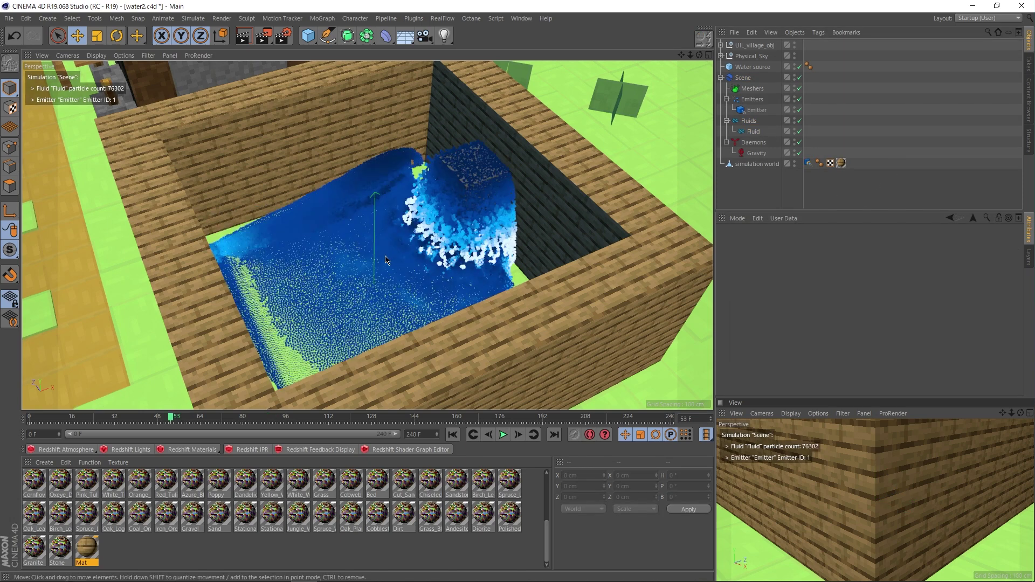
left_click_drag(385, 256, 347, 268, "alt")
left_click(757, 77)
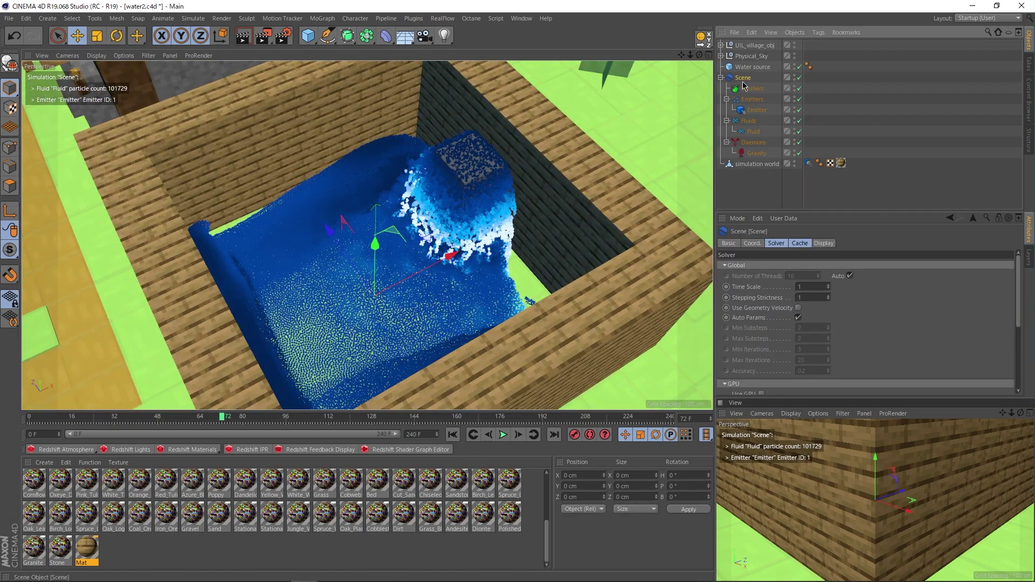
Build the simulation cache from the RealFlow Scene's Cache tab
left_click(802, 244)
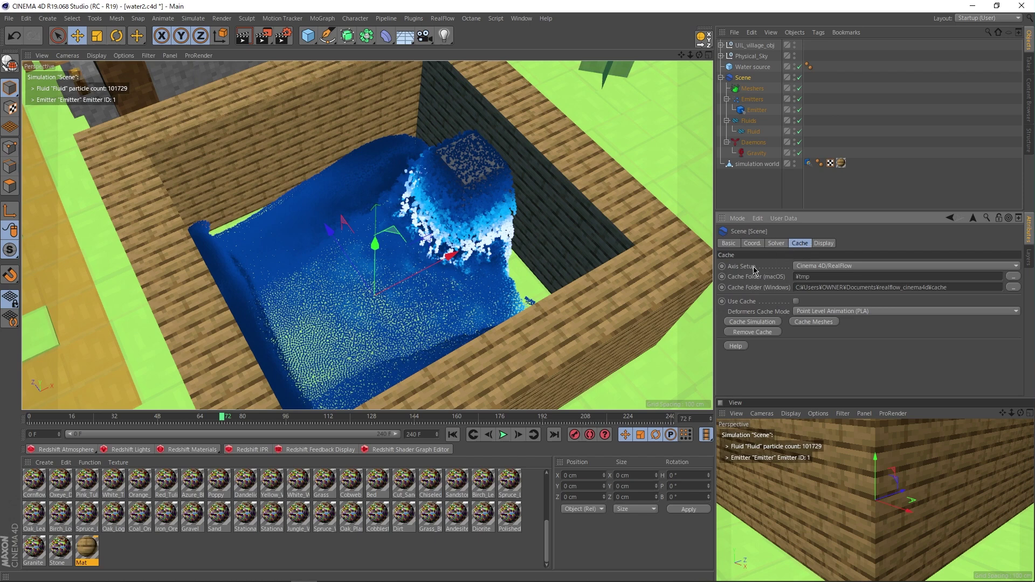
left_click(754, 322)
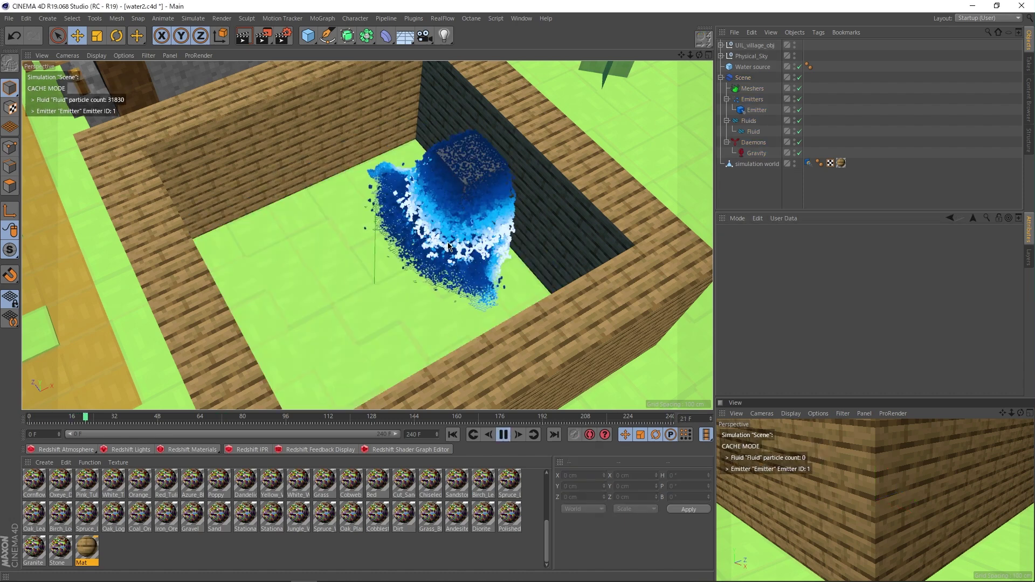
Set the timeline end to 120 F and preview the cached water at frame 48
left_click_drag(447, 242, 335, 319, "alt")
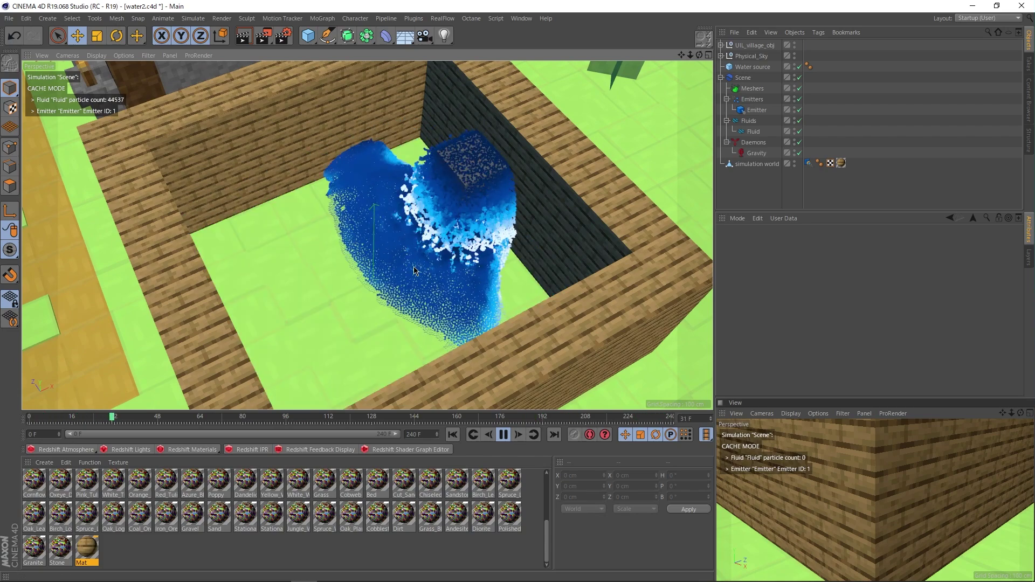
left_click(510, 441)
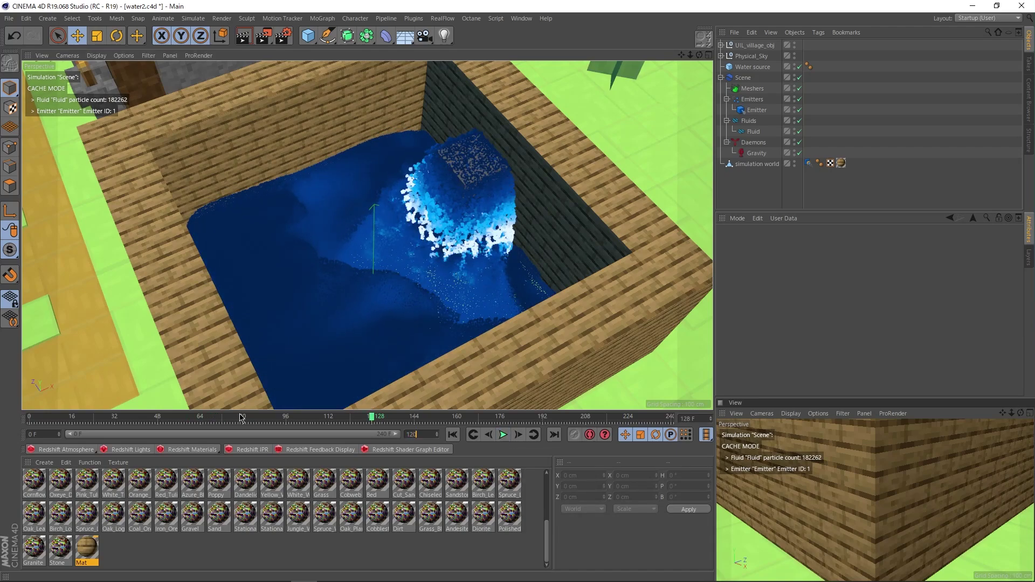
left_click(503, 435)
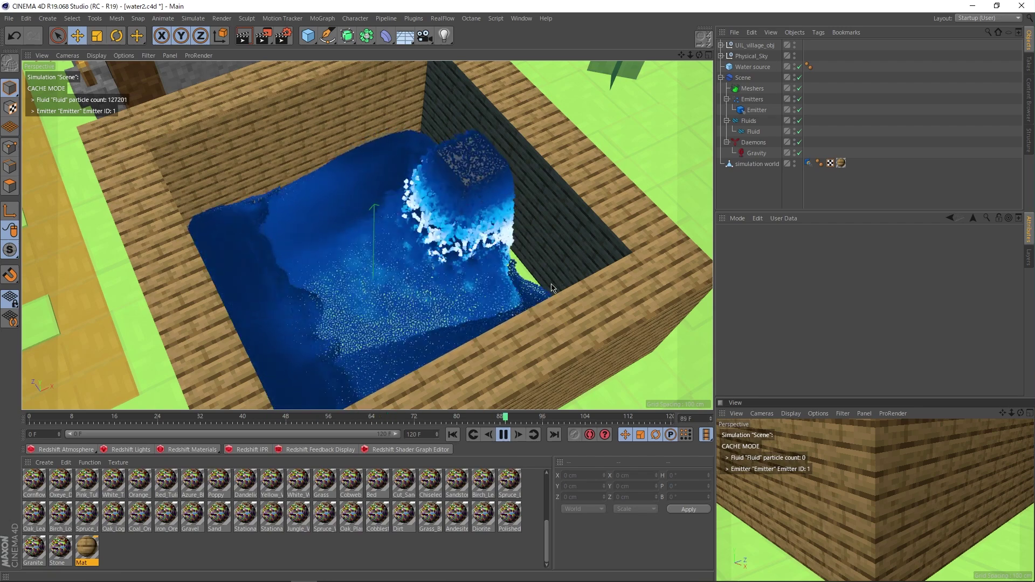
left_click(286, 418)
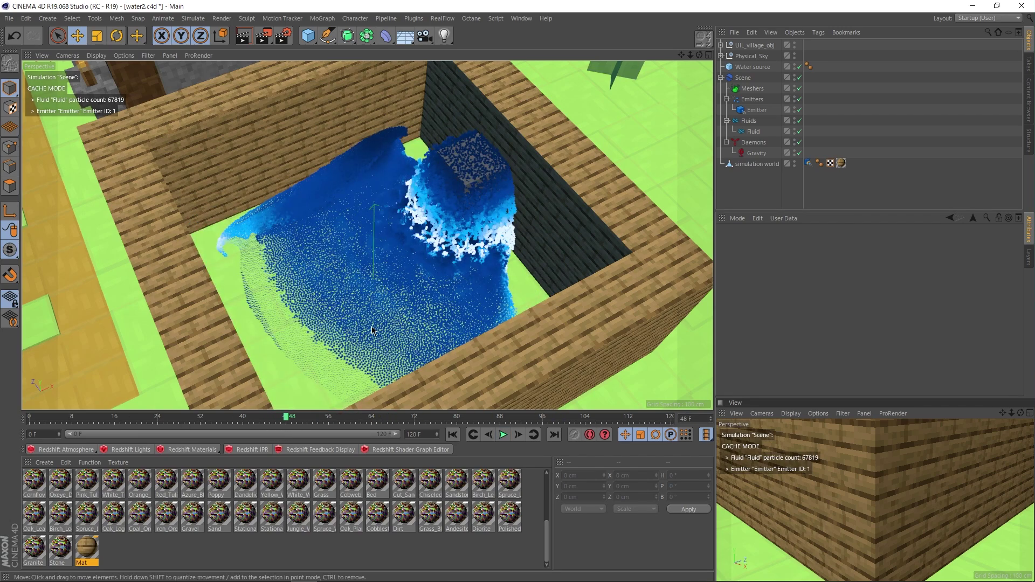
Render the active view with Ctrl+R, then scrub the timeline back to frame 0
key("ctrl+r")
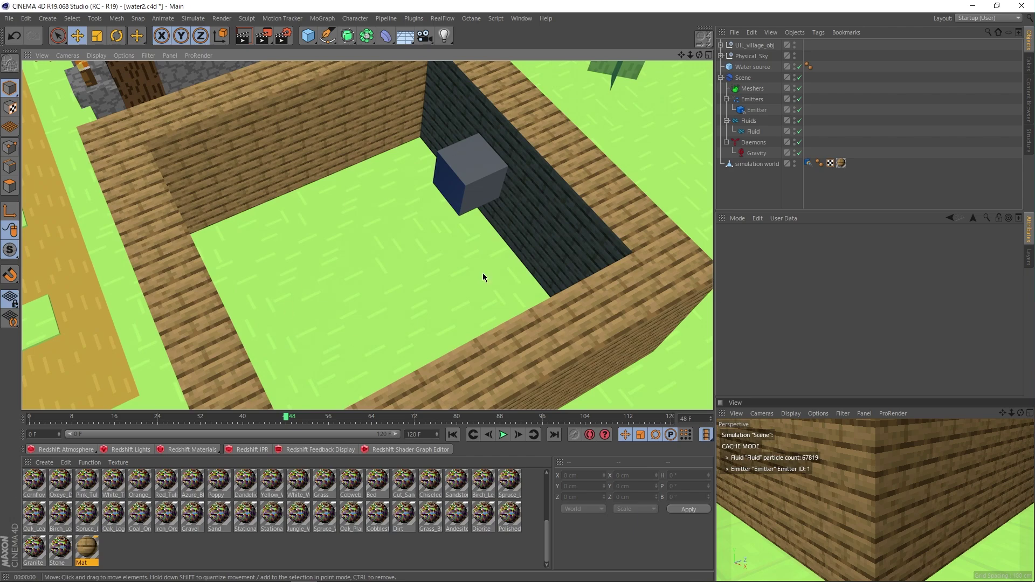
mouse_move(202, 419)
left_mouse_down()
mouse_move(278, 399)
mouse_move(232, 402)
mouse_move(346, 402)
mouse_move(2, 391)
left_mouse_up()
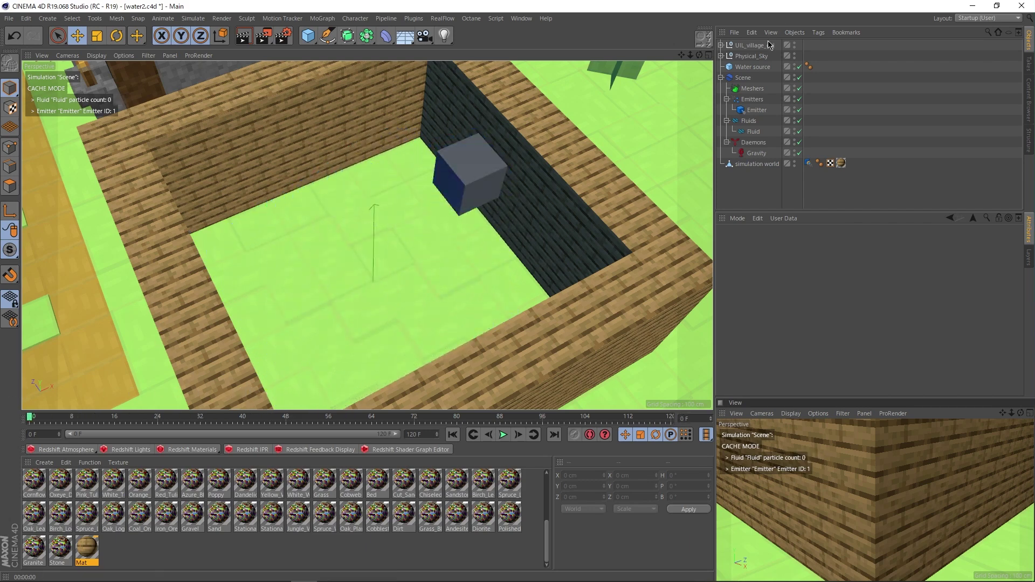
Add a RealFlow Mesher linked to the Fluid and play the timeline
left_click(443, 20)
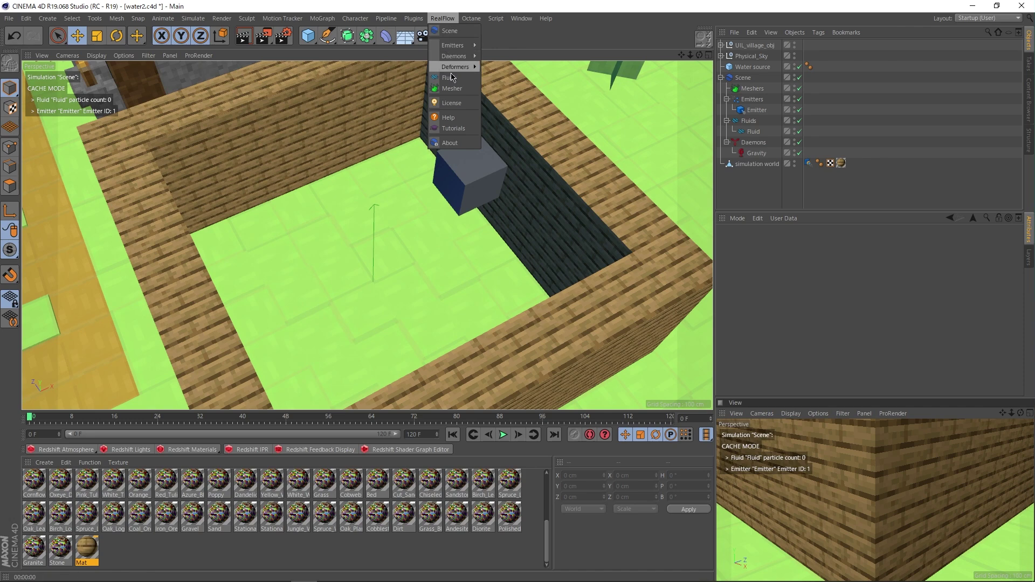
left_click(454, 89)
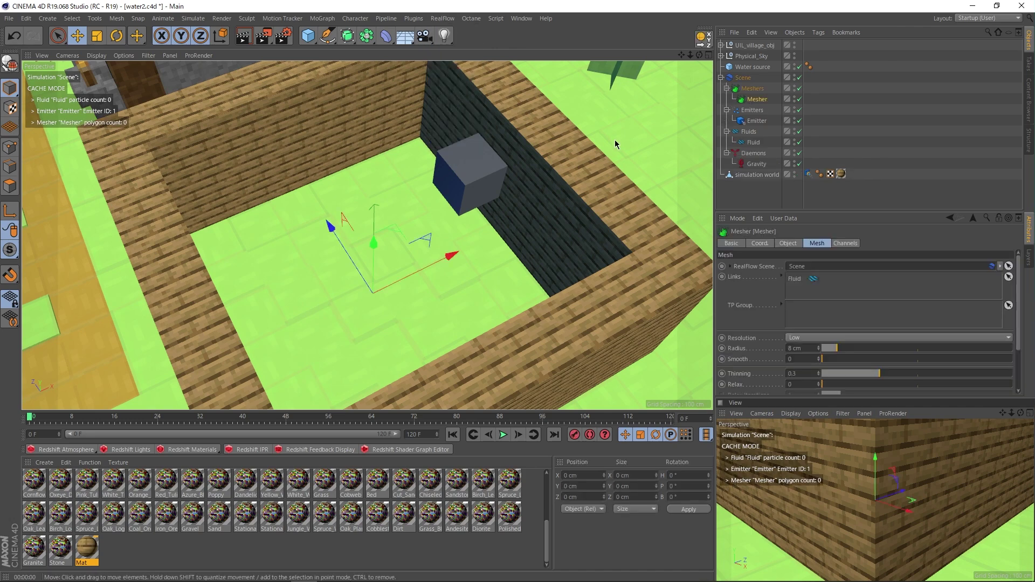
left_click(503, 436)
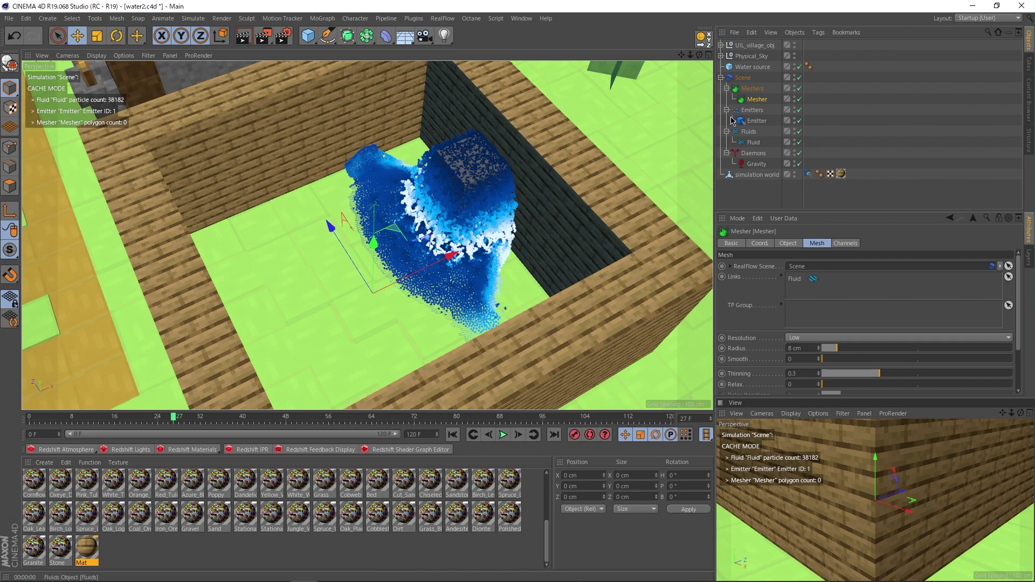
left_click(743, 78)
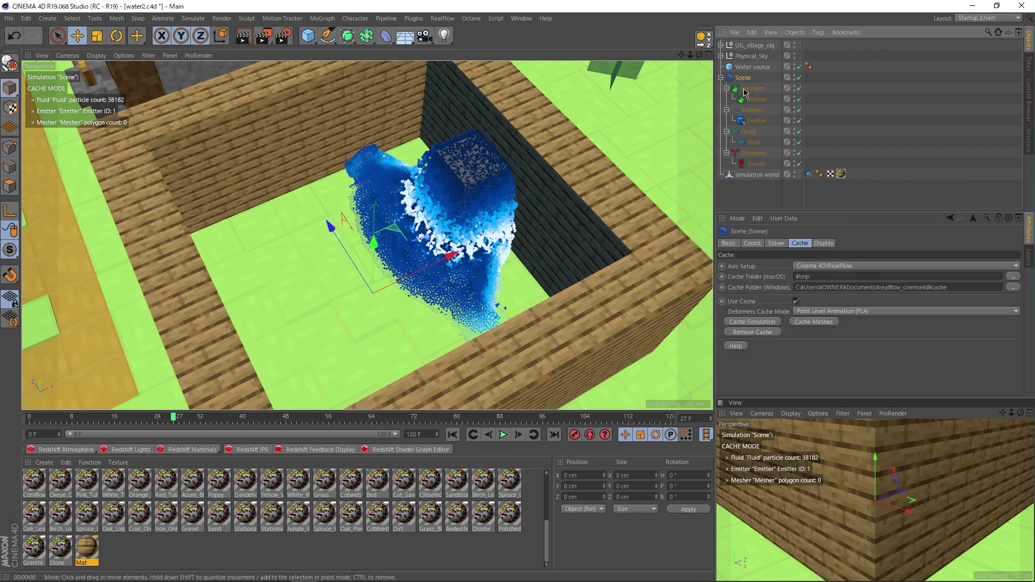
Turn off Use Cache, rerun the simulation to frame 20 and render the meshed water
left_click(797, 302)
left_click(30, 419)
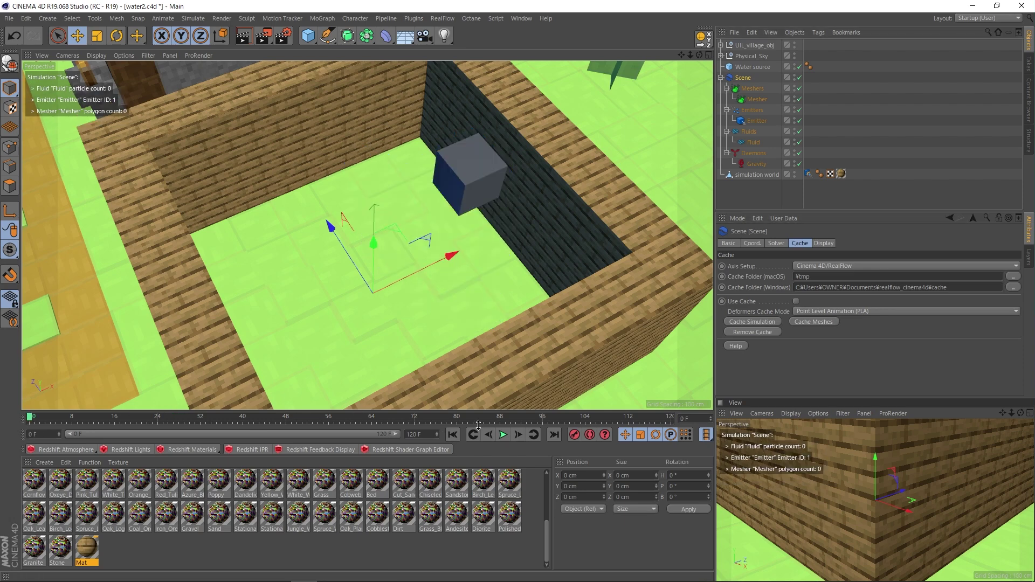
left_click(504, 435)
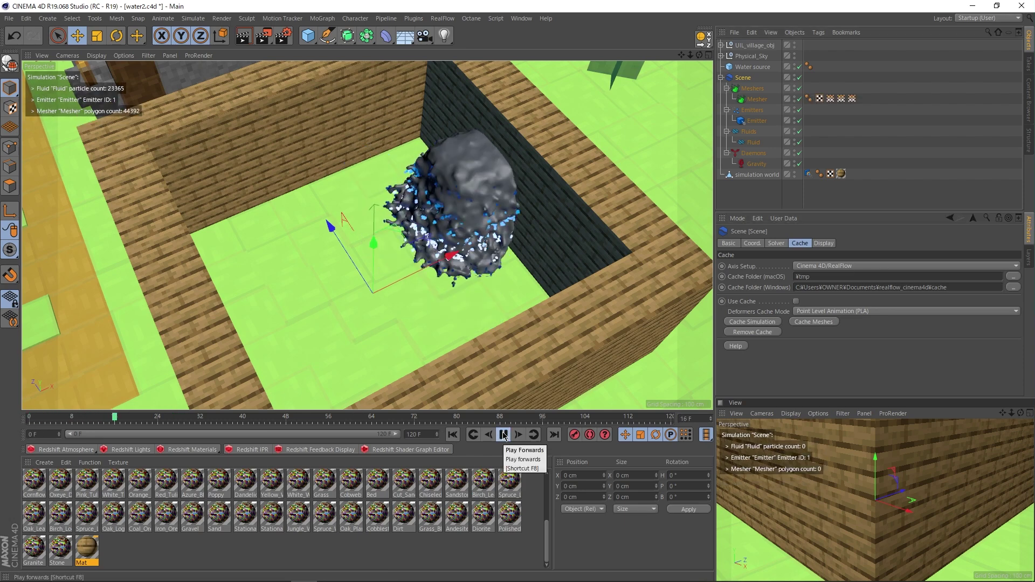
left_click(504, 435)
key("ctrl+r")
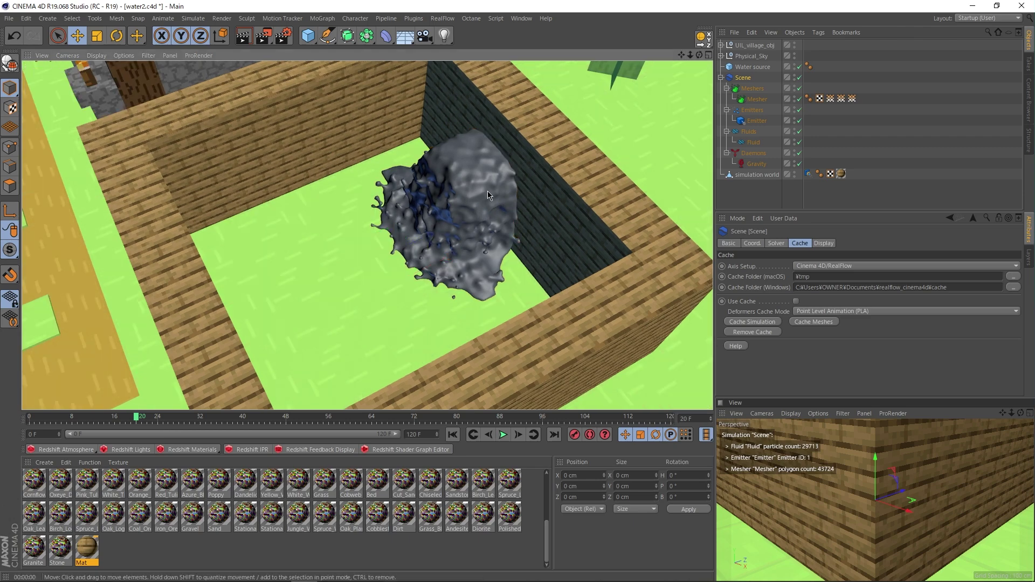
left_click(429, 294)
left_click(798, 337)
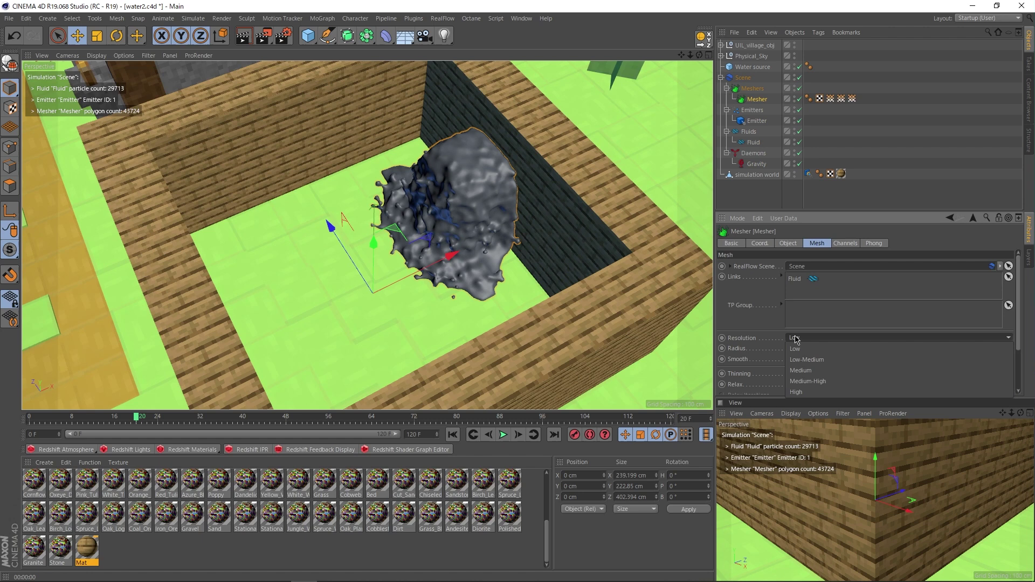
Try High mesh resolution and inspect the resulting fluid blob up close
left_click(803, 392)
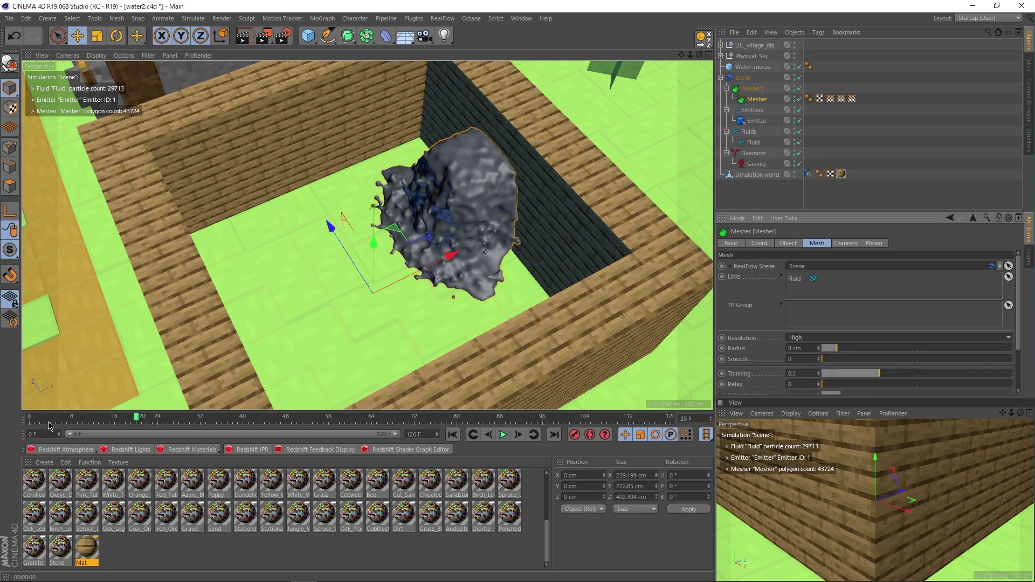
left_click_drag(50, 426, 3, 419)
left_click(503, 435)
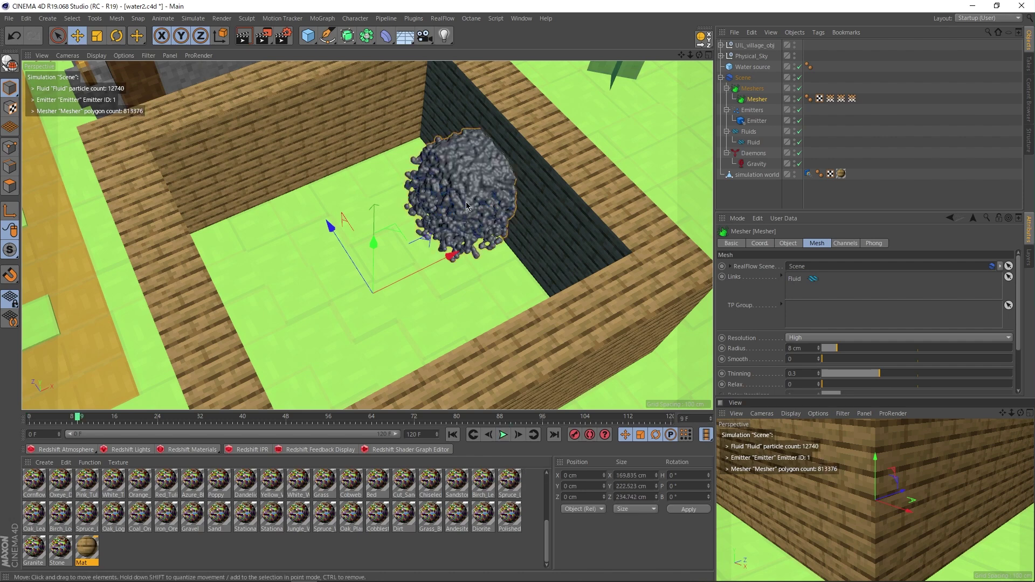
scroll(468, 180, "up", 8)
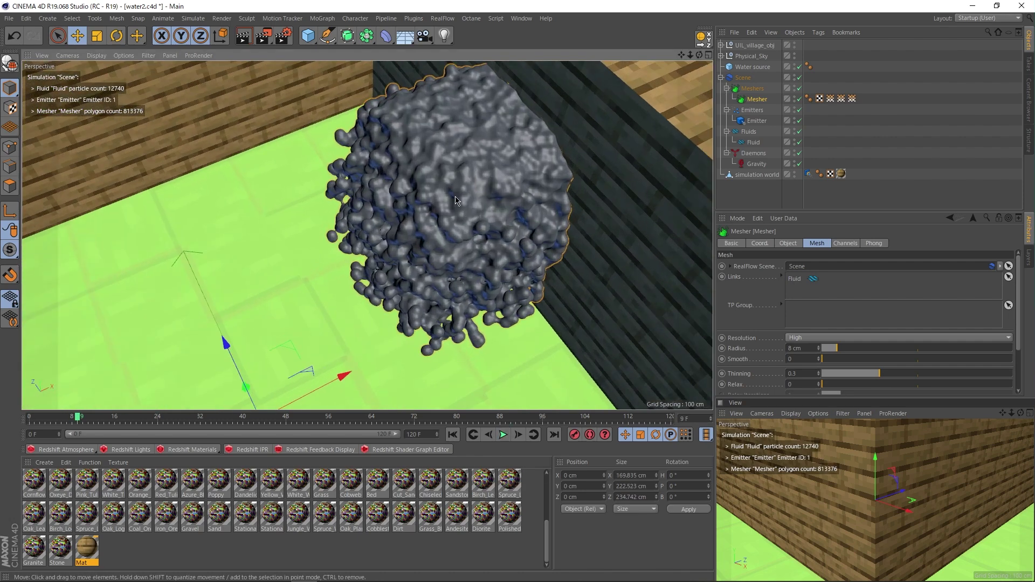
left_click_drag(452, 196, 473, 216, "alt")
scroll(462, 248, "up", 3)
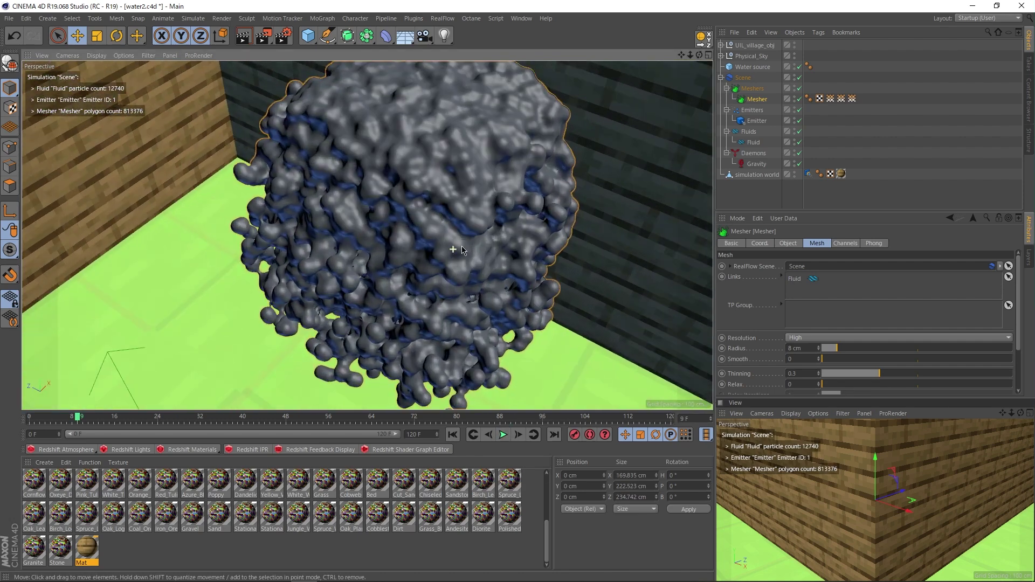
left_click_drag(433, 258, 467, 200, "alt")
Switch the Mesher resolution to Low-Medium and replay the simulation to frame 8
left_click(800, 338)
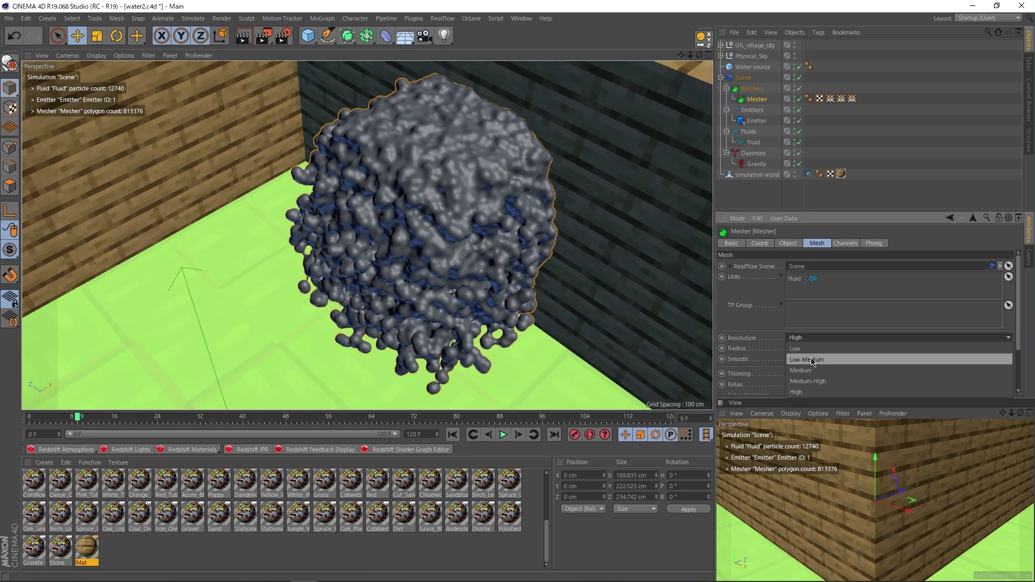
left_click(807, 359)
left_click(38, 419)
left_click_drag(32, 420, 29, 420)
left_click(504, 435)
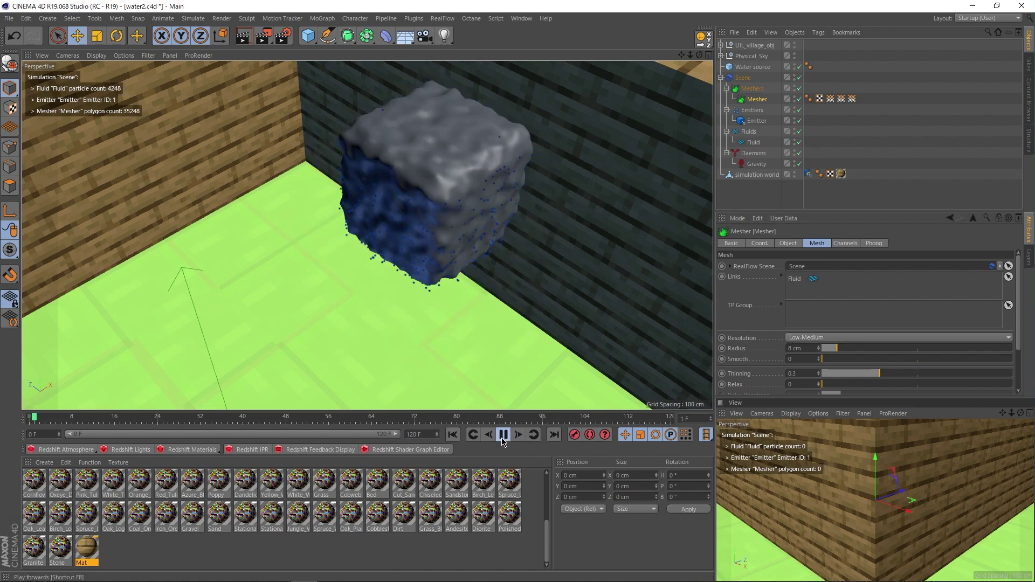
left_click(503, 435)
left_click_drag(455, 204, 413, 221, "alt")
Drag the Mesher's Smooth slider up and replay to inspect the smoothed mesh
left_click_drag(831, 360, 1034, 363)
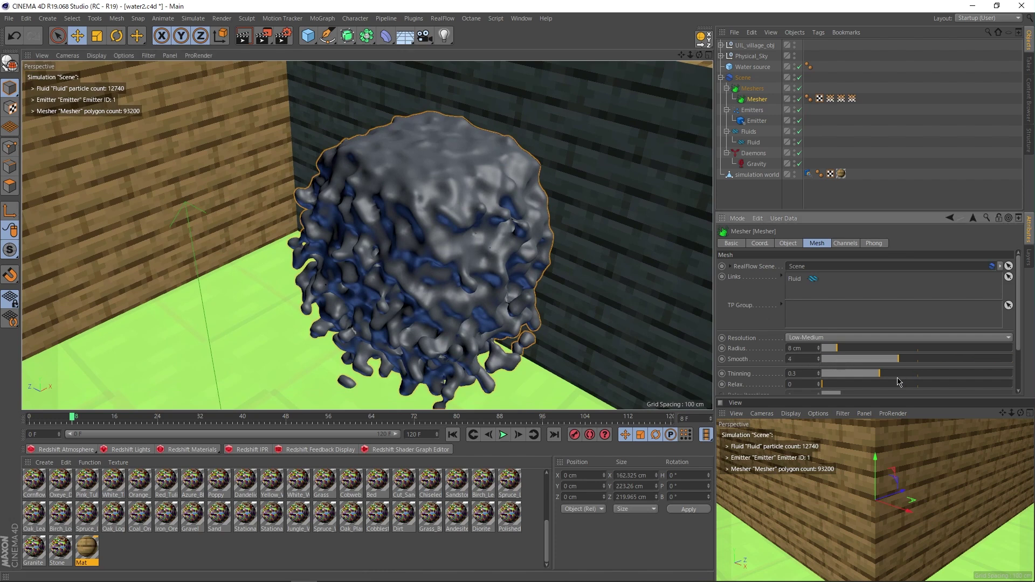
key("shift+f")
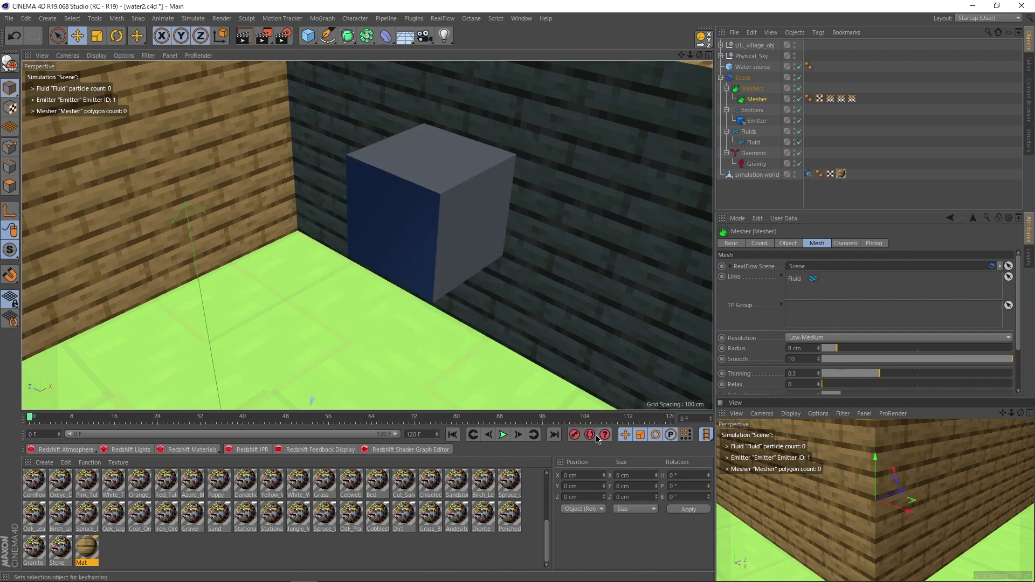
left_click(501, 437)
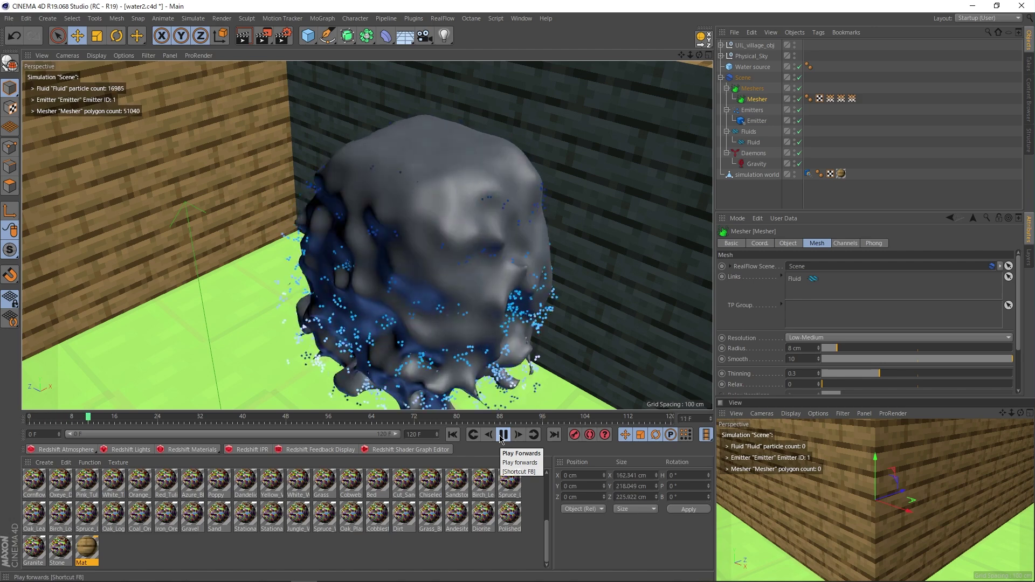
left_click(501, 438)
left_click_drag(439, 318, 330, 240, "alt")
left_click_drag(356, 281, 284, 199, "alt")
left_click(501, 434)
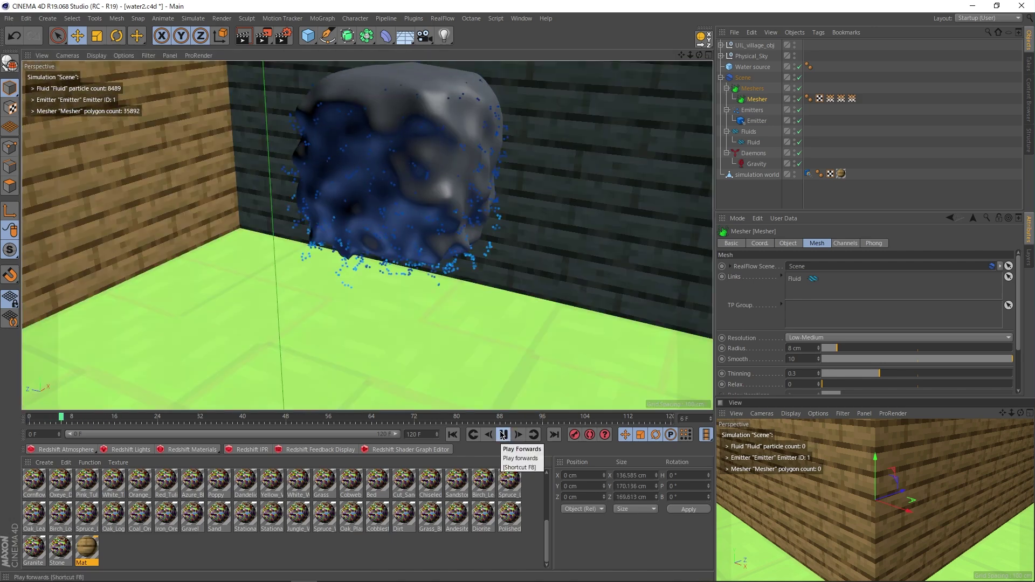
left_click(501, 436)
Set Smooth to 4, try Thinning 0.6 and undo it back to 0.3
scroll(467, 276, "up", 6)
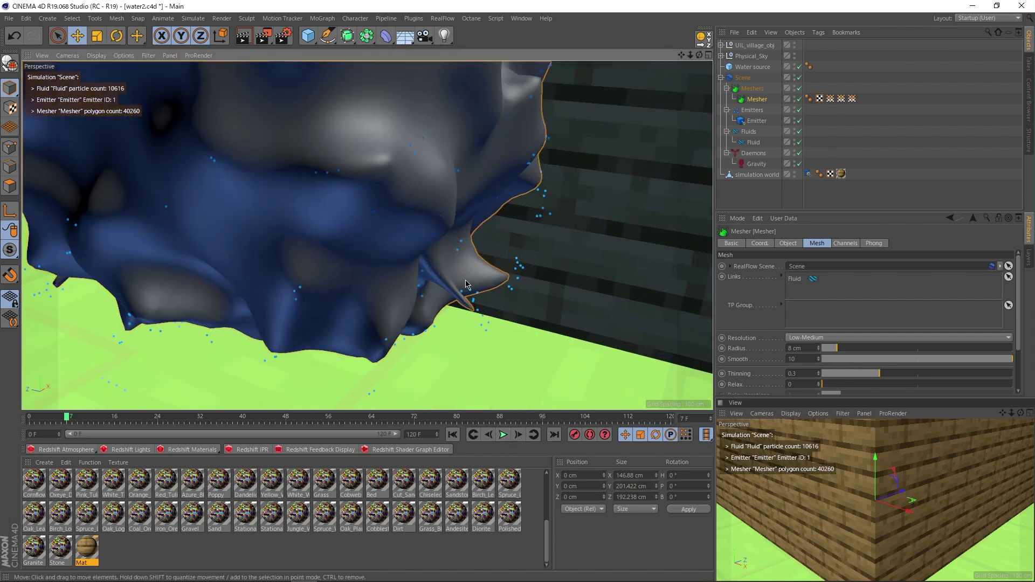
left_click_drag(466, 280, 491, 313, "alt")
scroll(370, 301, "down", 3)
left_click_drag(370, 301, 316, 306, "alt")
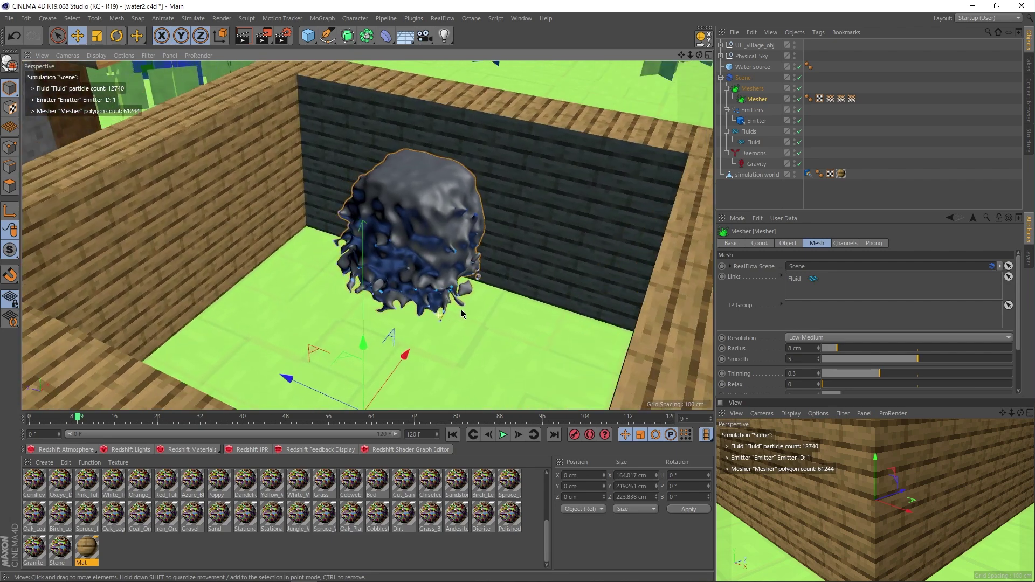
left_click_drag(432, 269, 409, 253, "alt")
left_click(883, 361)
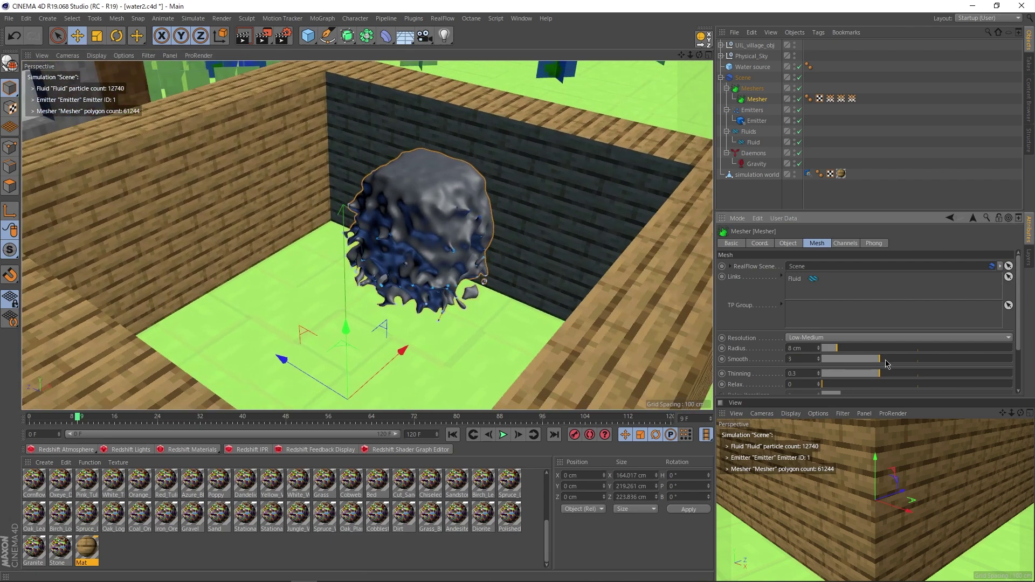
left_click_drag(377, 258, 415, 265, "alt")
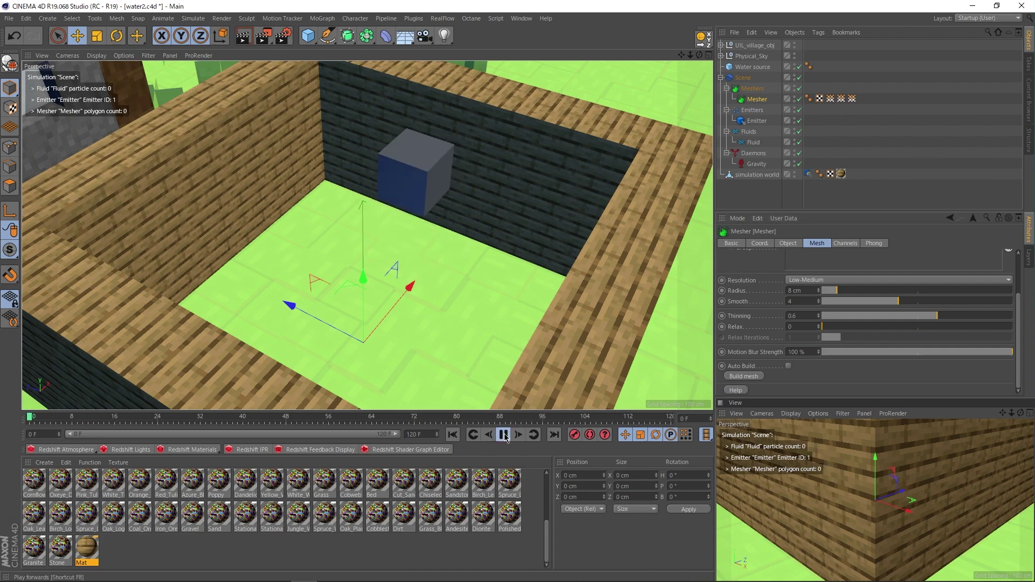
left_click(504, 435)
key("ctrl+z")
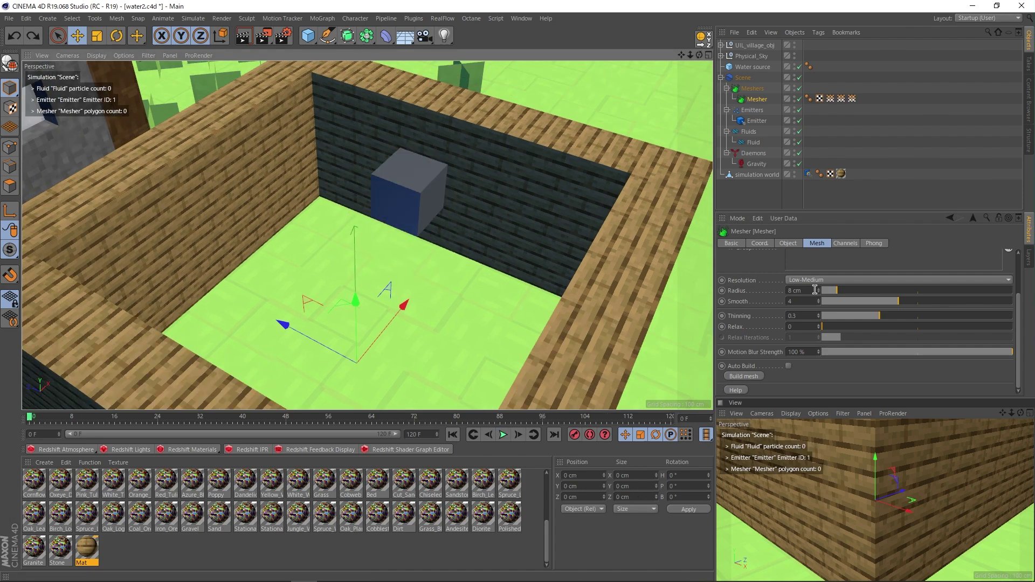
left_click(870, 291)
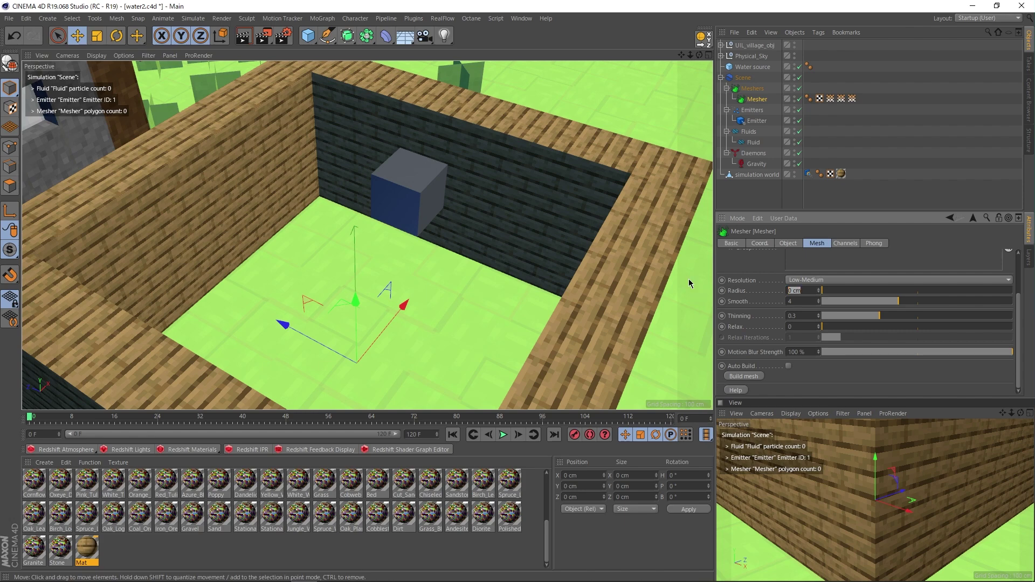
key("Return")
left_click(505, 435)
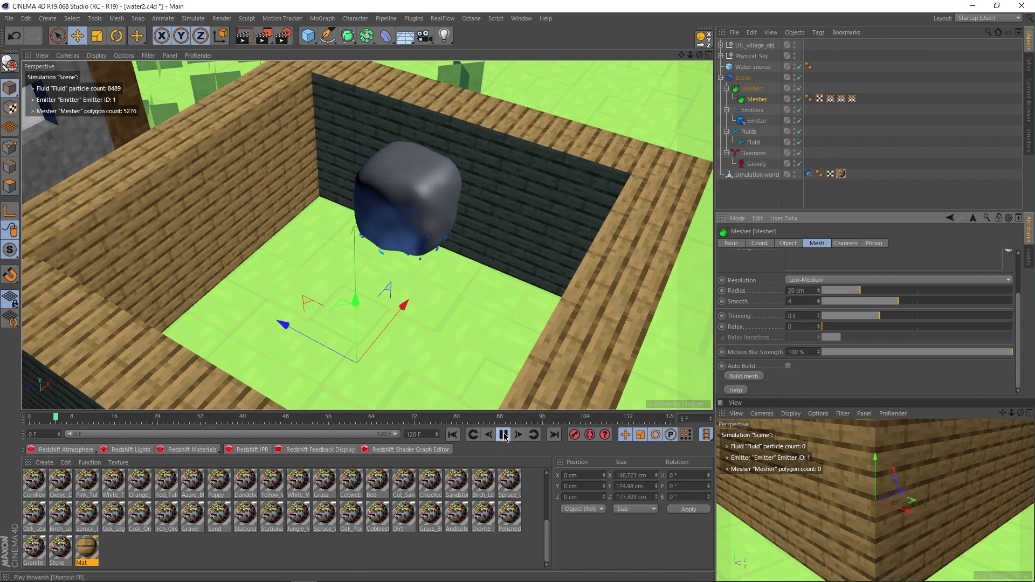
left_click(504, 435)
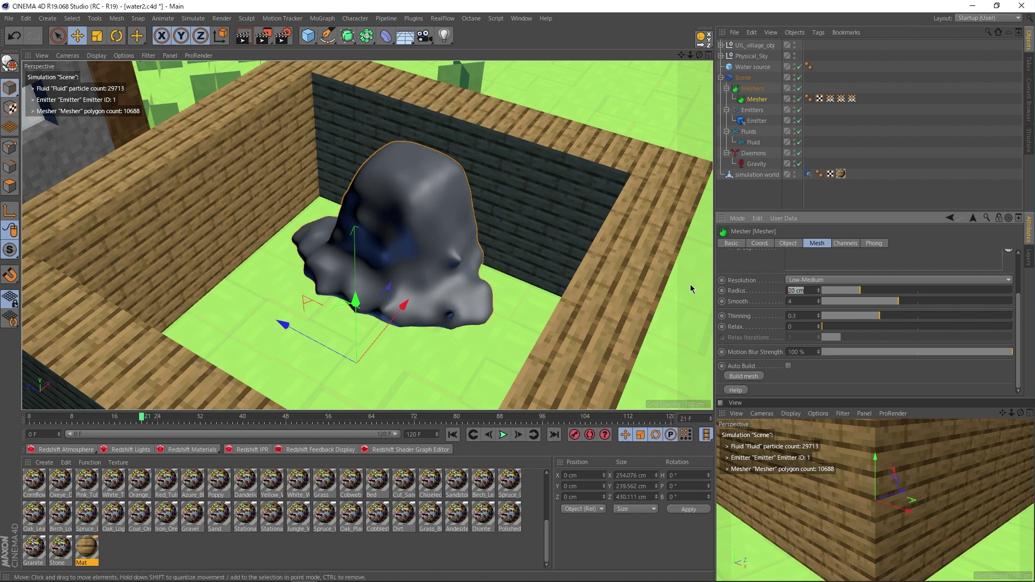
left_click(30, 418)
left_click(503, 434)
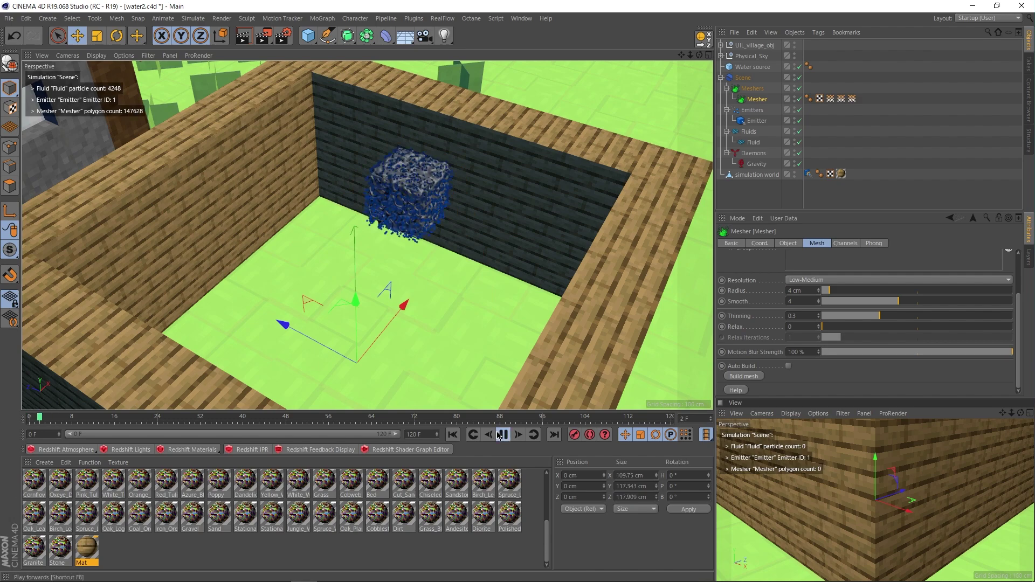
left_click(503, 436)
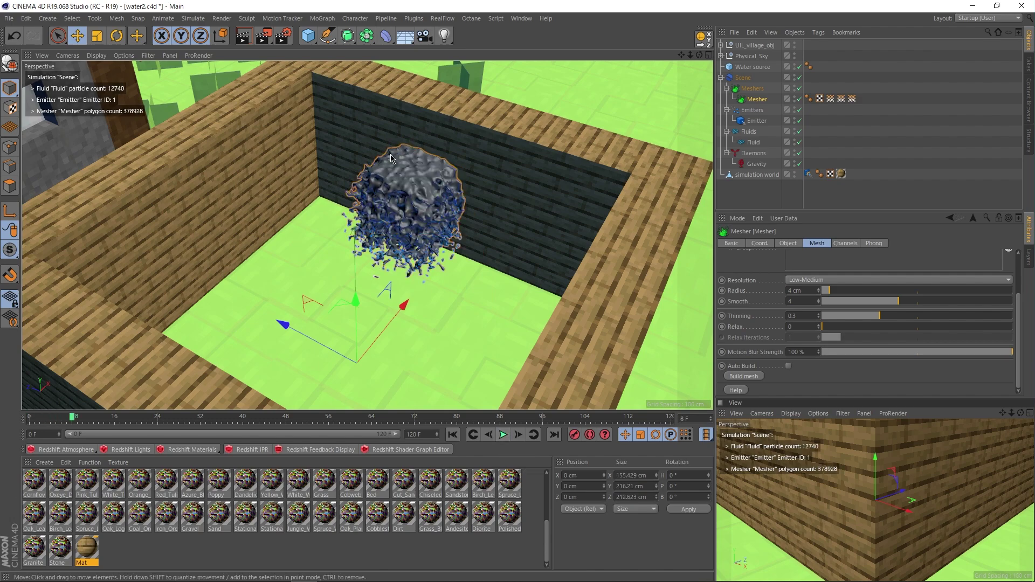
scroll(403, 185, "up", 5)
left_click_drag(403, 249, 460, 215, "alt")
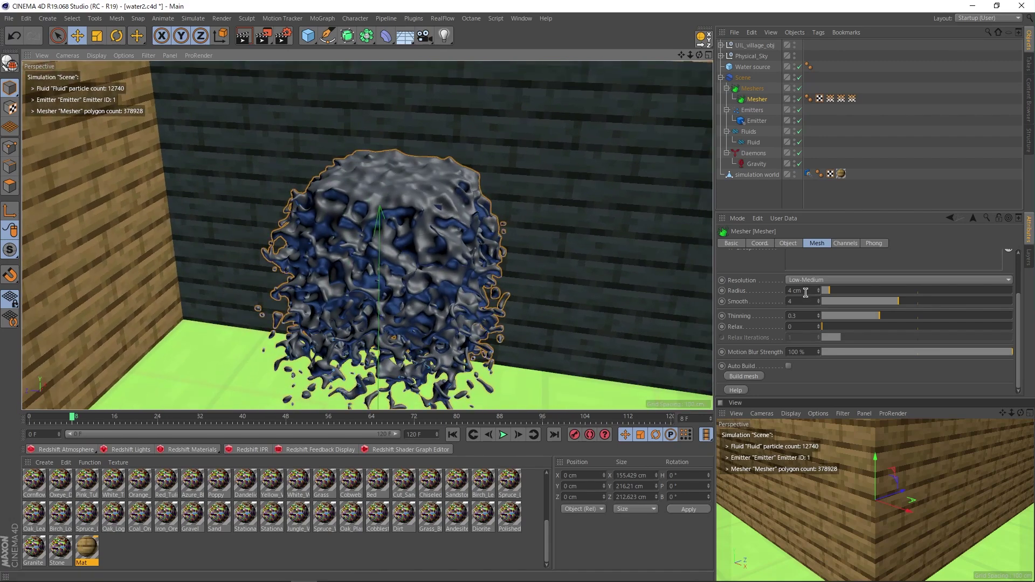
left_click(806, 291)
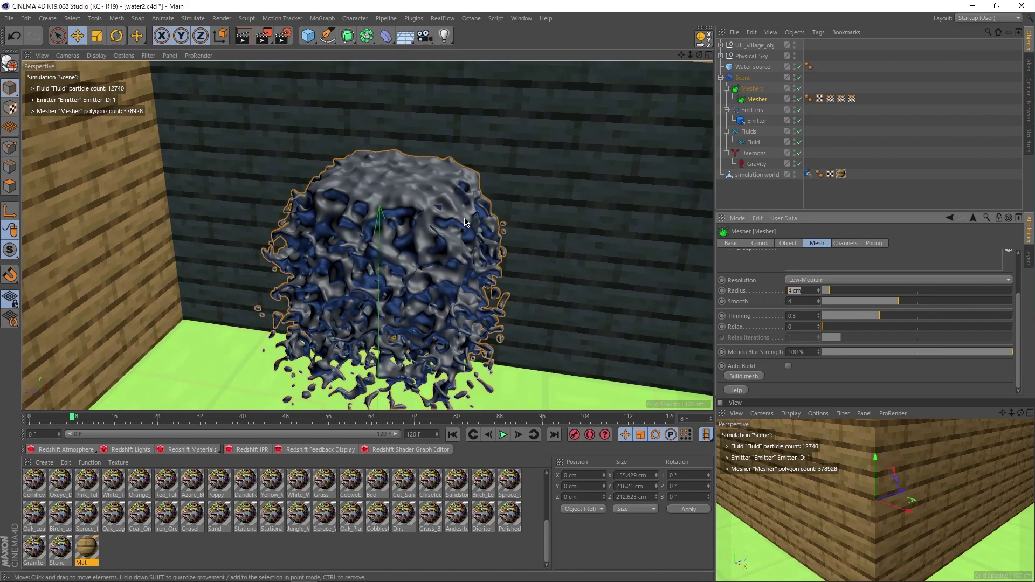
left_click(30, 419)
left_click(503, 435)
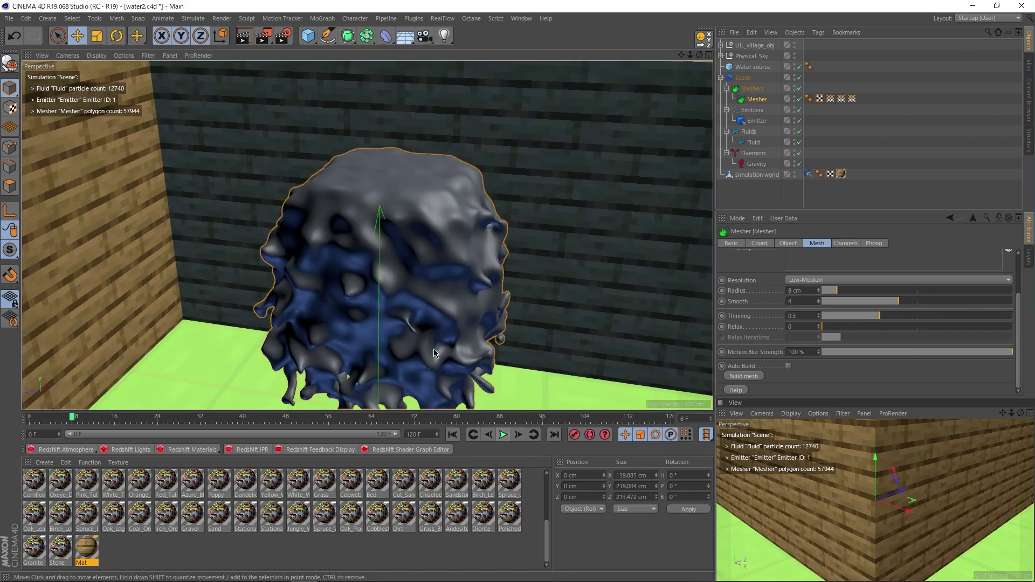
left_click(502, 436)
left_click_drag(418, 319, 539, 283, "alt")
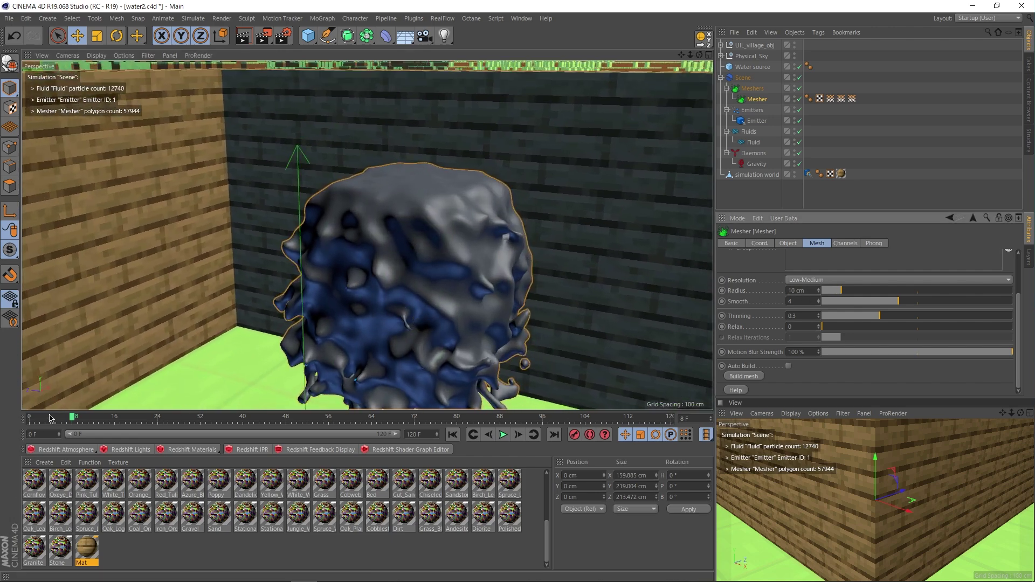
left_click(31, 418)
left_click(501, 436)
left_click(501, 435)
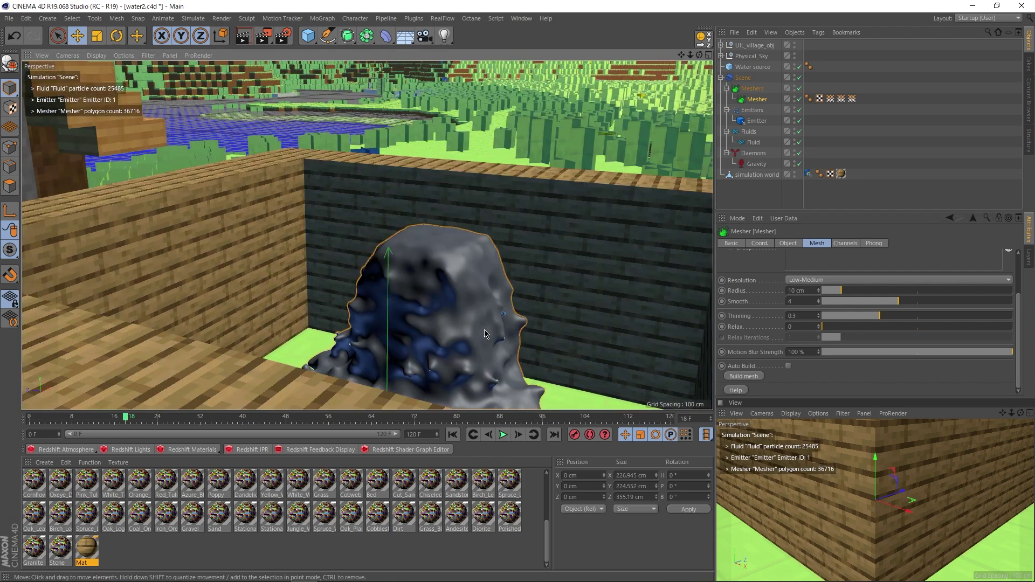
left_click_drag(486, 334, 435, 350, "alt")
middle_click_drag(433, 326, 451, 223, "alt")
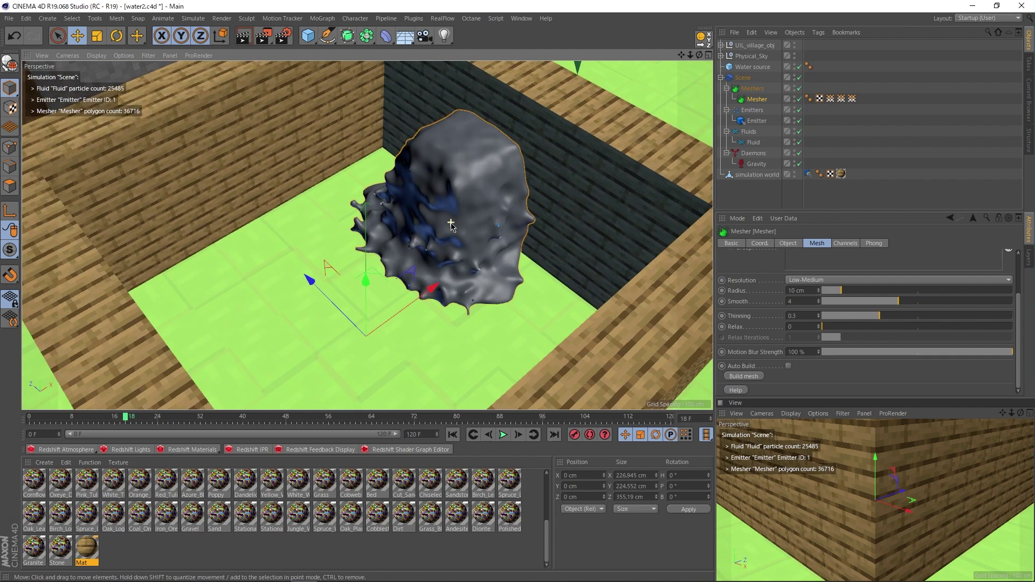
left_click_drag(451, 226, 493, 381, "alt")
left_click(503, 435)
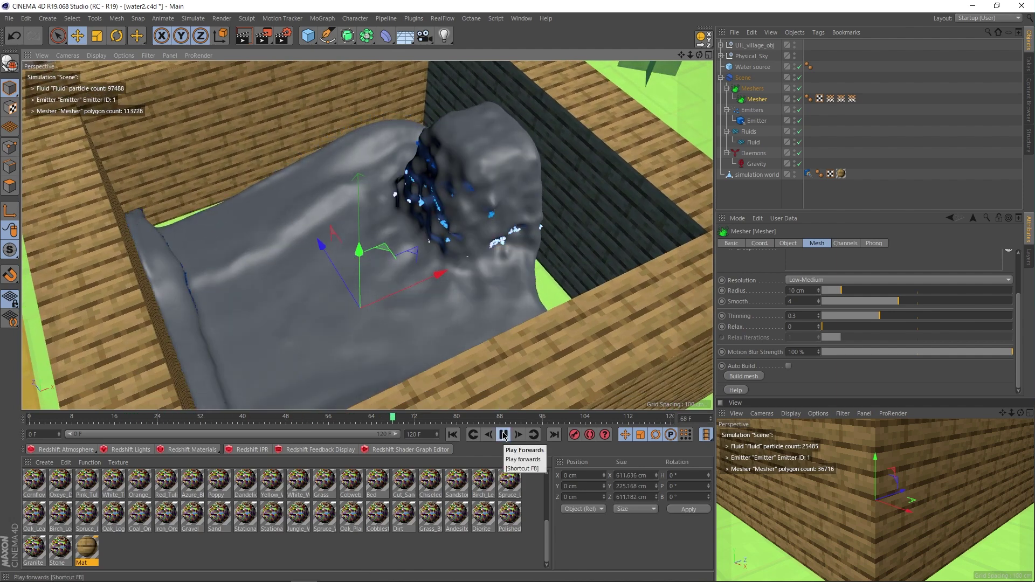
left_click(503, 435)
left_click_drag(486, 351, 310, 313, "alt")
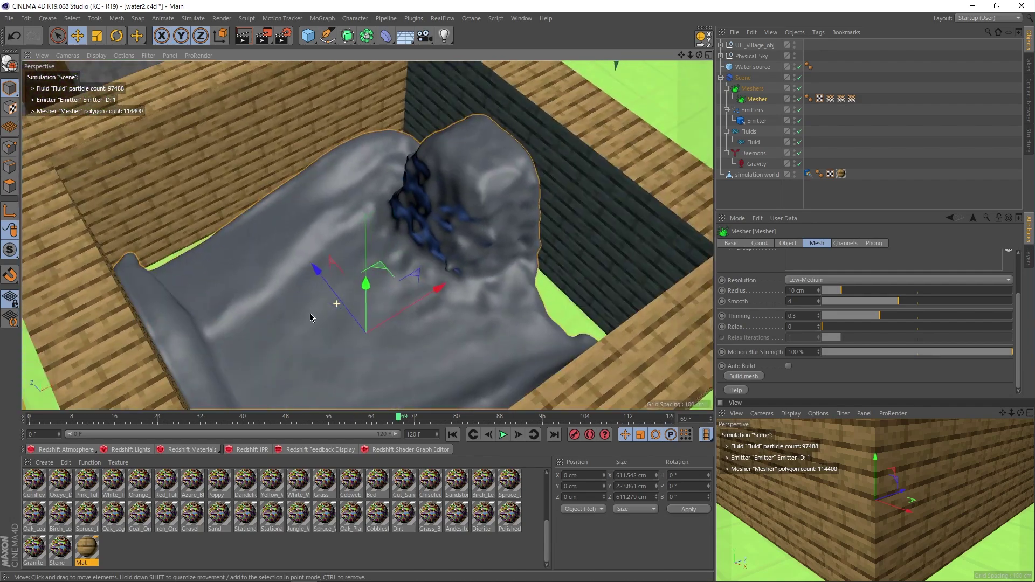
double_click(810, 291)
type("8")
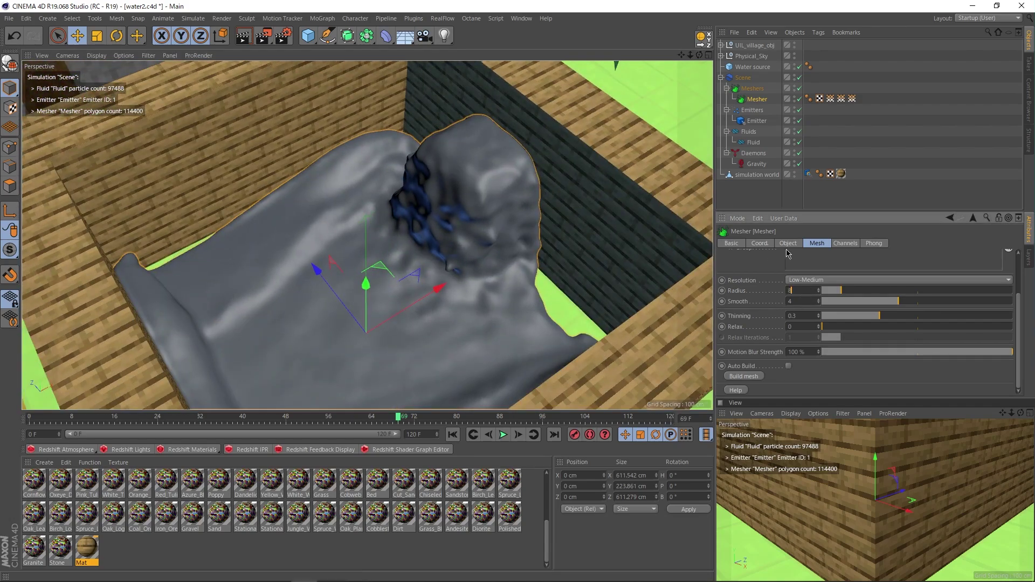
left_click(453, 435)
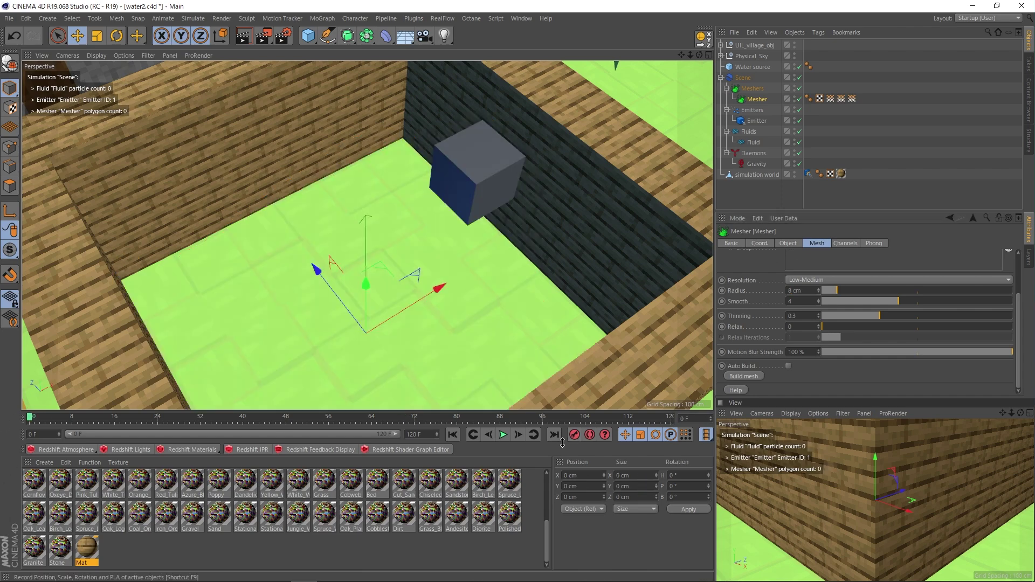
left_click(503, 435)
left_click(506, 437)
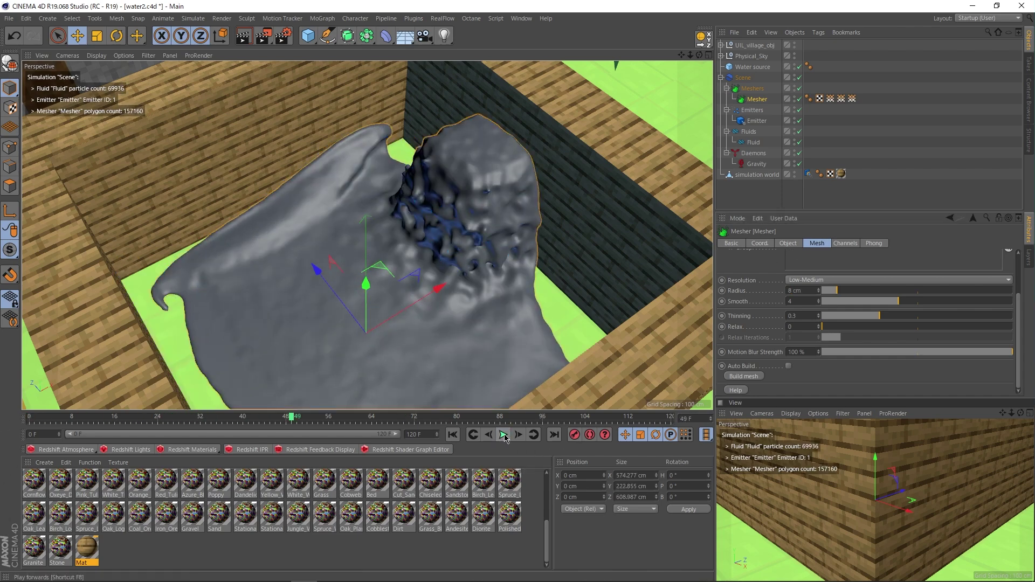
mouse_move(408, 305)
left_mouse_down("alt")
mouse_move(499, 310)
mouse_move(512, 302)
mouse_move(510, 286)
mouse_move(493, 321)
mouse_move(381, 294)
mouse_move(464, 296)
mouse_move(423, 296)
left_mouse_up("alt")
left_click(879, 302)
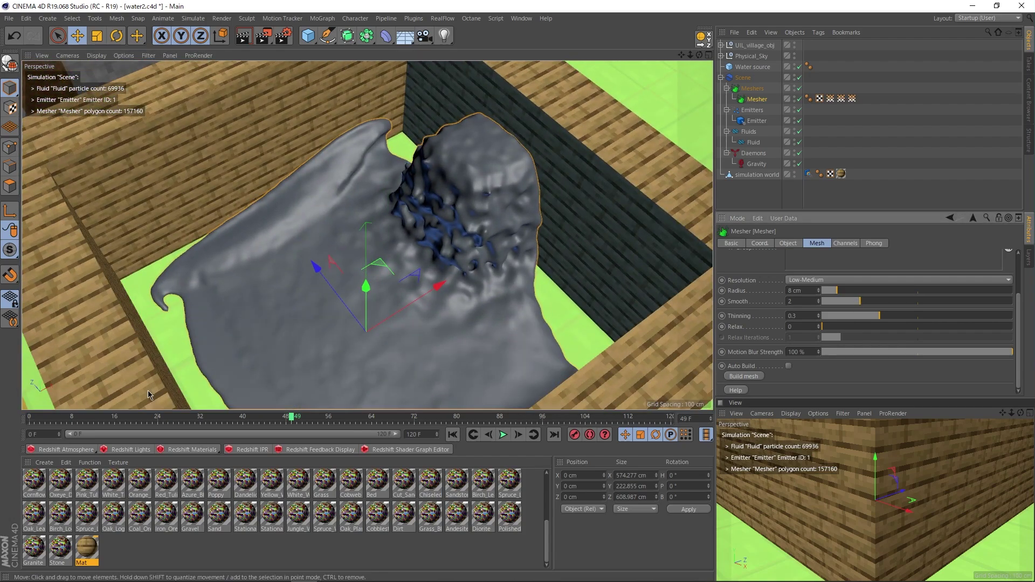
left_click(480, 439)
left_click(505, 434)
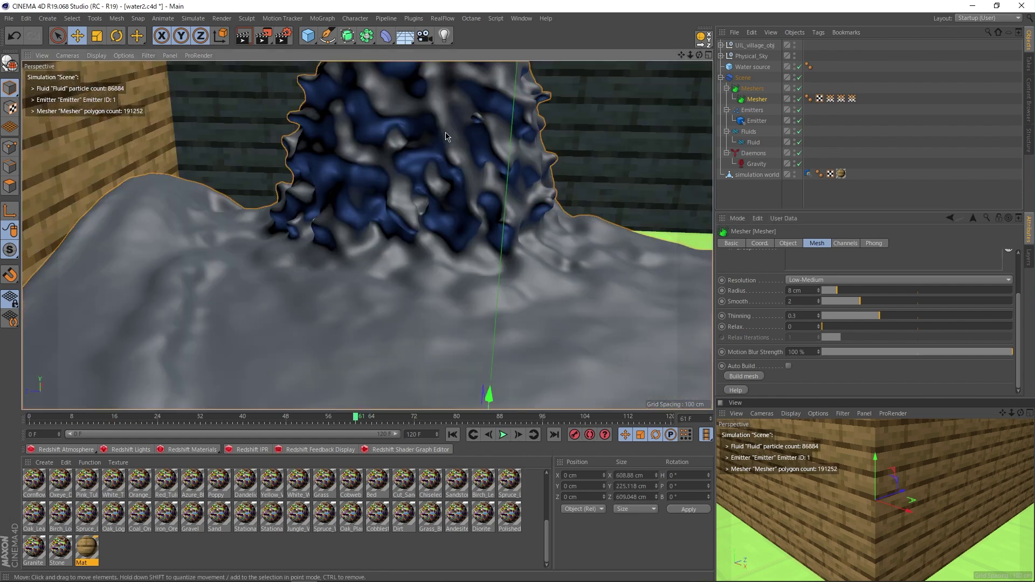
middle_click_drag(448, 136, 394, 236, "alt")
left_click_drag(376, 232, 377, 198, "alt")
left_click_drag(814, 301, 688, 296)
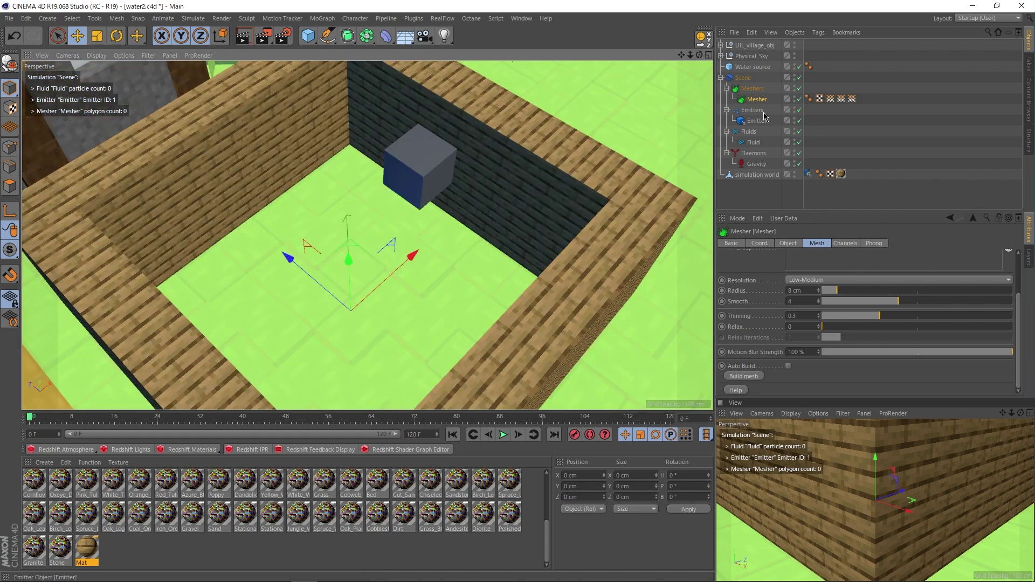
Cache Meshes from the RealFlow Scene's Cache tab and play back the cached water
left_click(743, 79)
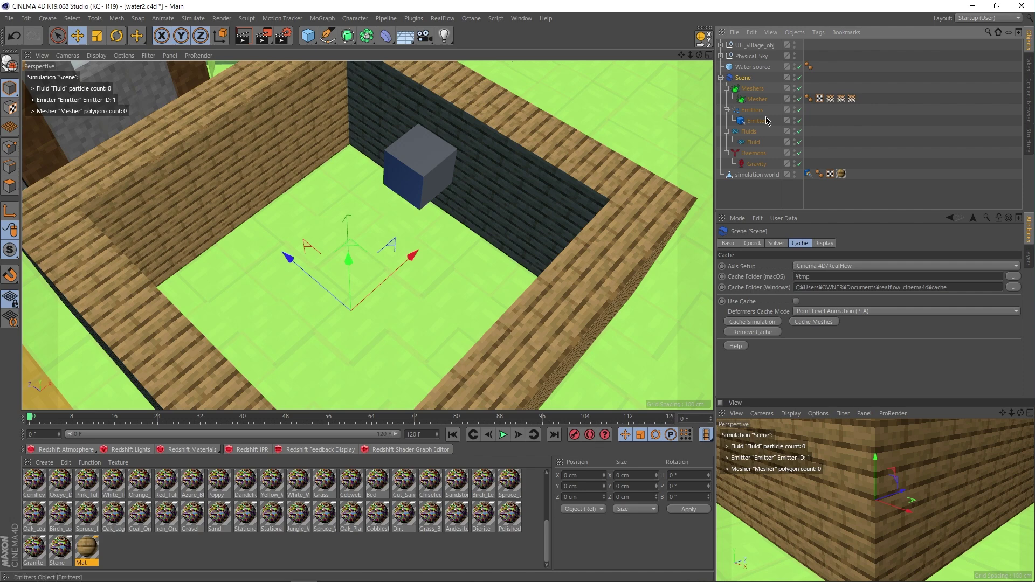
left_click(814, 322)
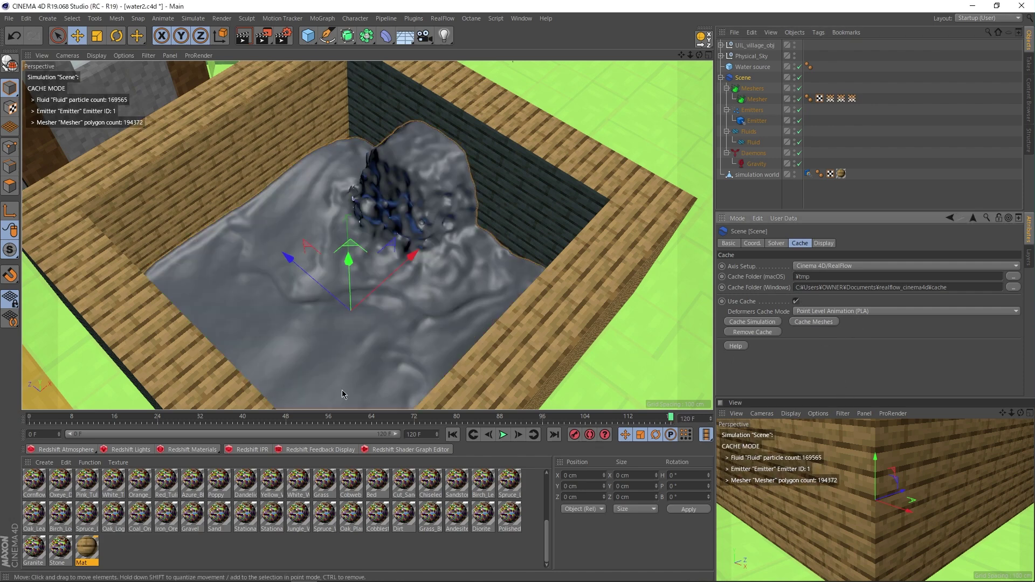
left_click_drag(196, 419, 30, 420)
left_click_drag(500, 284, 463, 281, "alt")
scroll(464, 285, "up", 3)
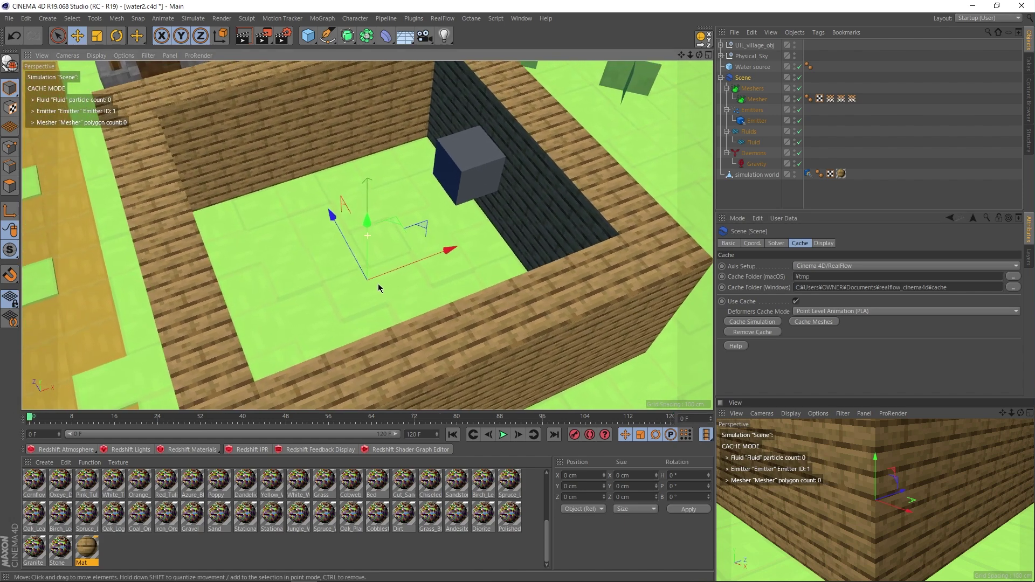
left_click(504, 435)
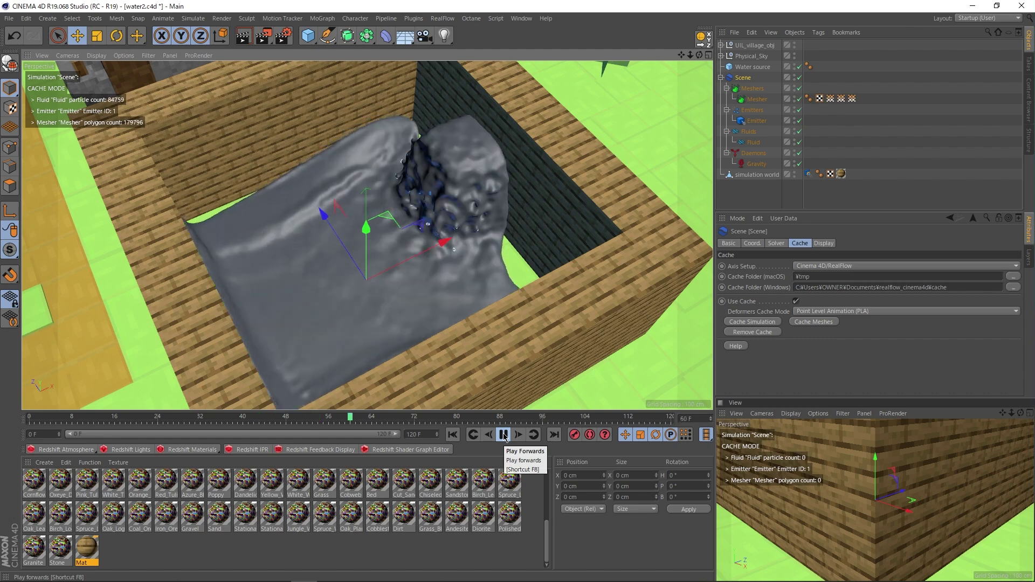
left_click(504, 434)
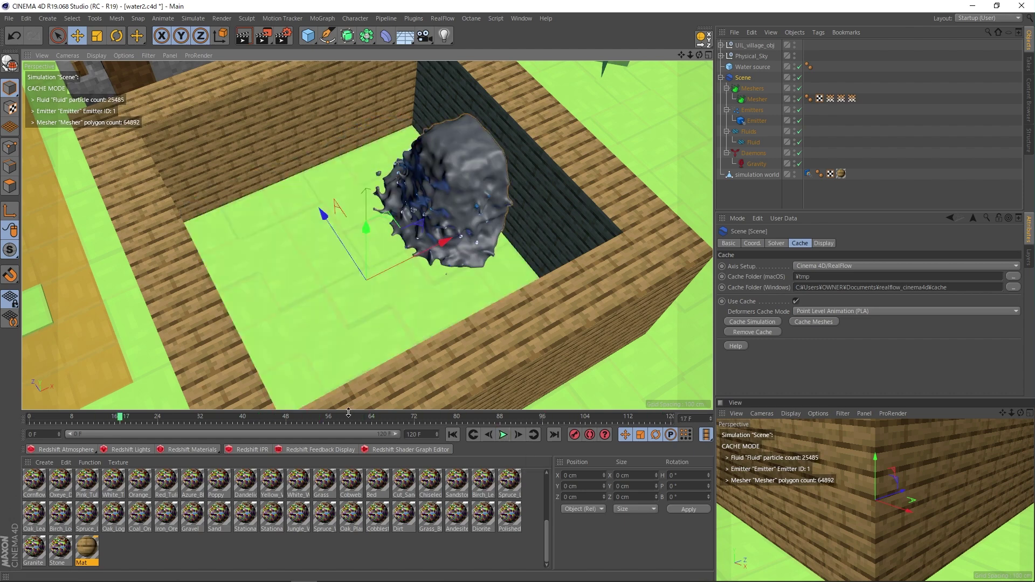
mouse_move(75, 419)
left_mouse_down()
mouse_move(0, 420)
mouse_move(351, 424)
left_mouse_up()
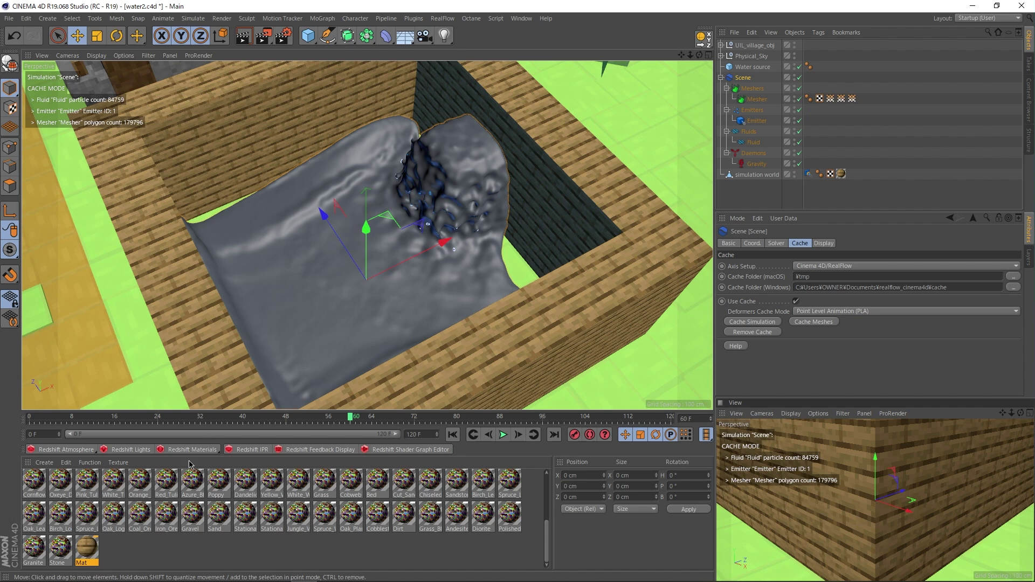
Create Mat.1 with Color and Reflectance off, Transparency on and the Water refraction preset
double_click(138, 555)
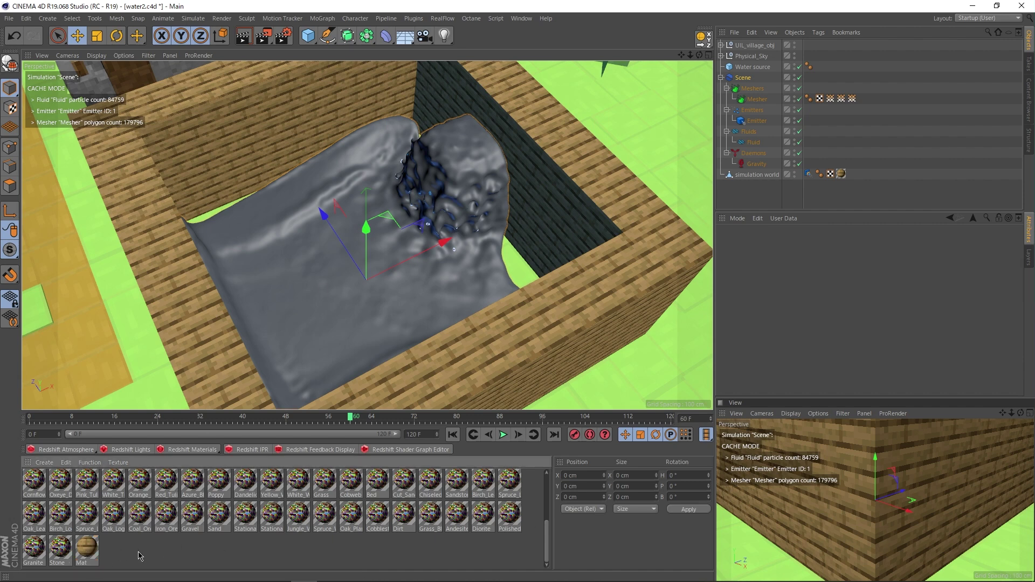
scroll(127, 557, "up", 10)
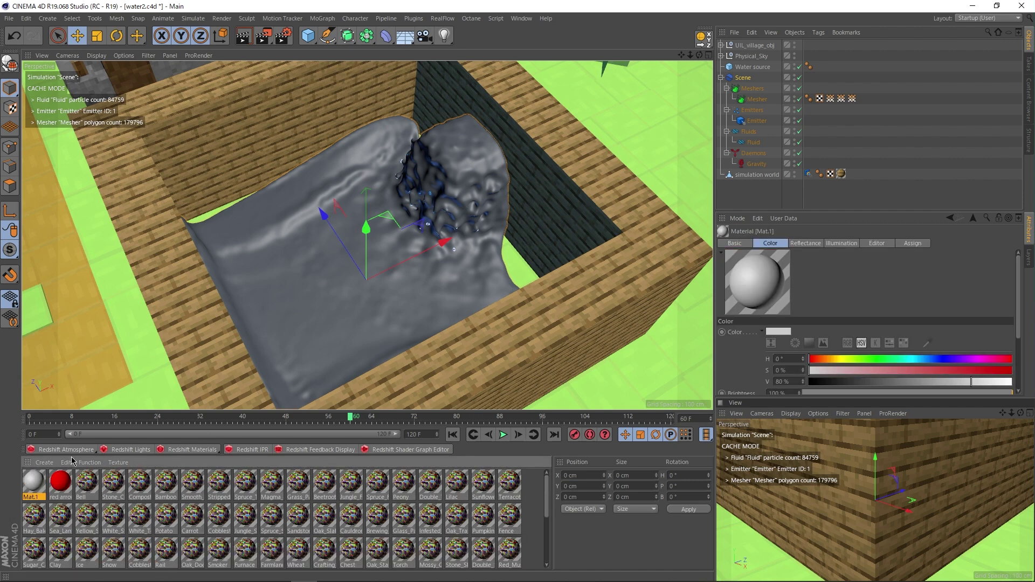
double_click(36, 490)
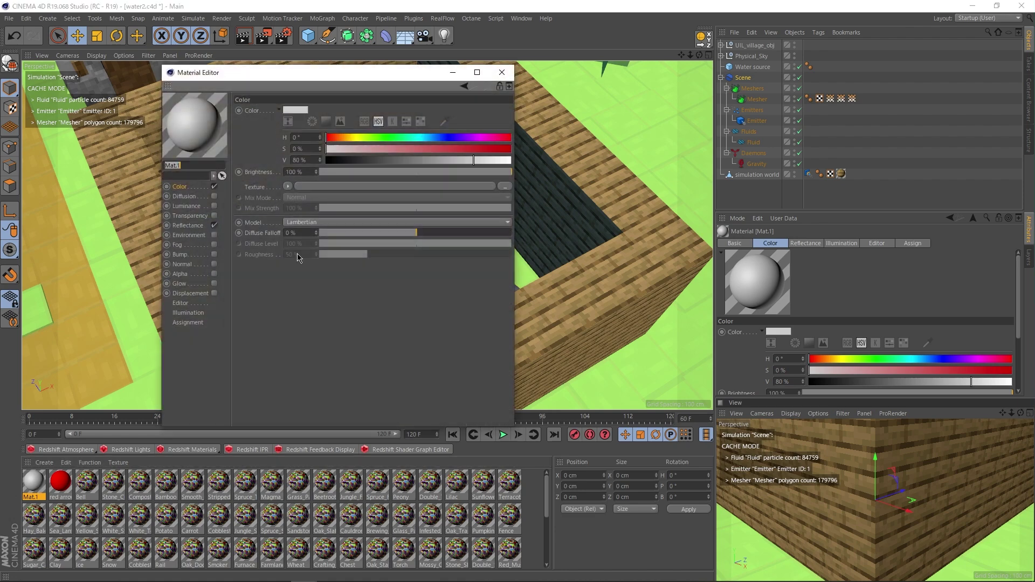
left_click(214, 186)
left_click(214, 226)
left_click(214, 215)
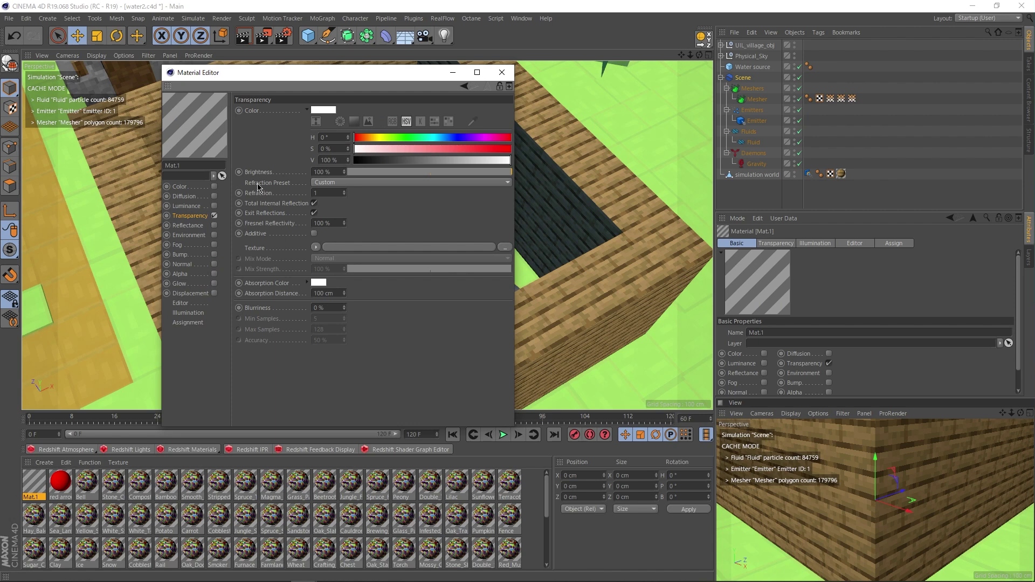
left_click(323, 183)
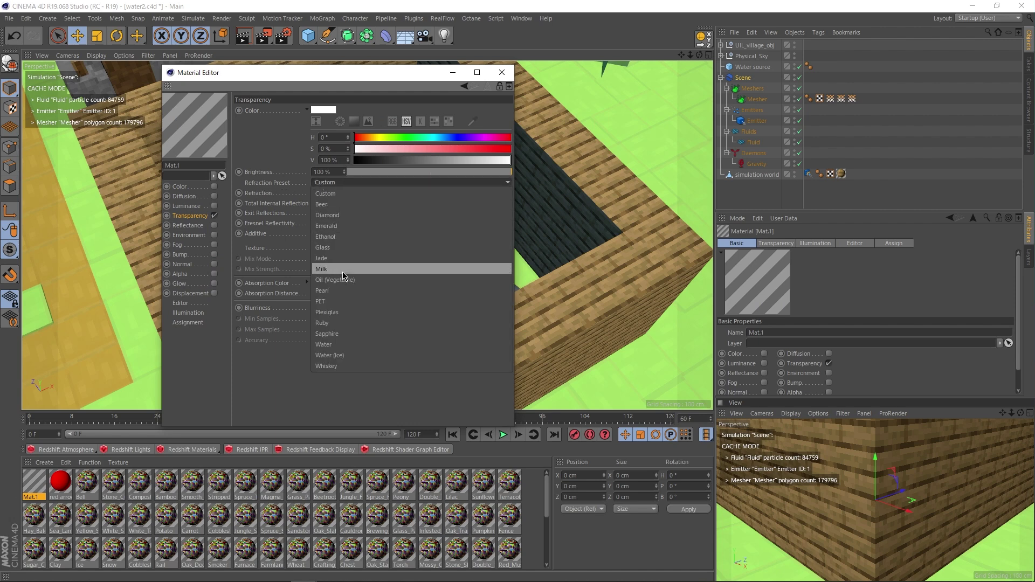
left_click(334, 345)
left_click(502, 73)
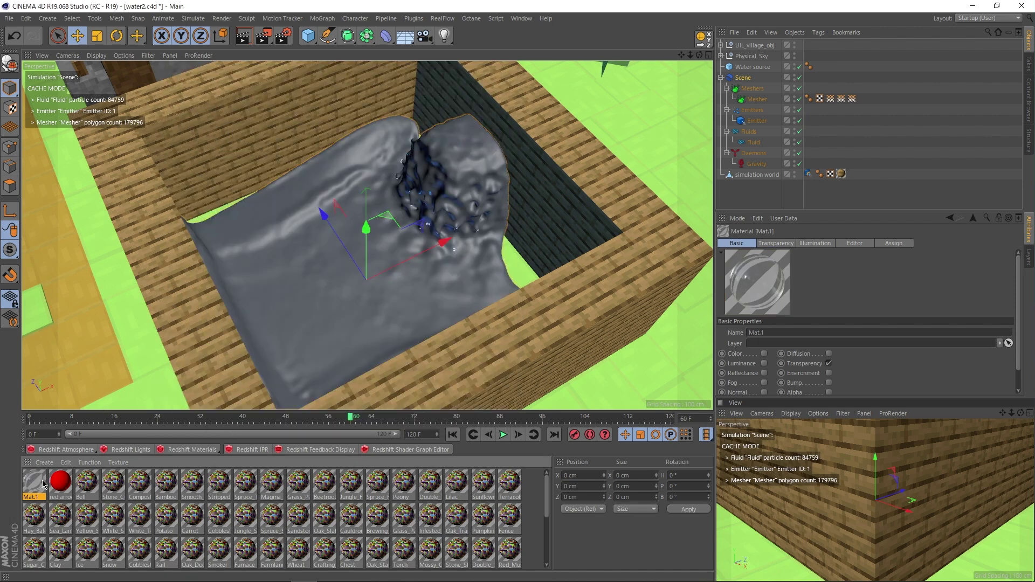
Drag Mat.1 onto the Mesher to texture the water
left_click_drag(325, 277, 326, 289)
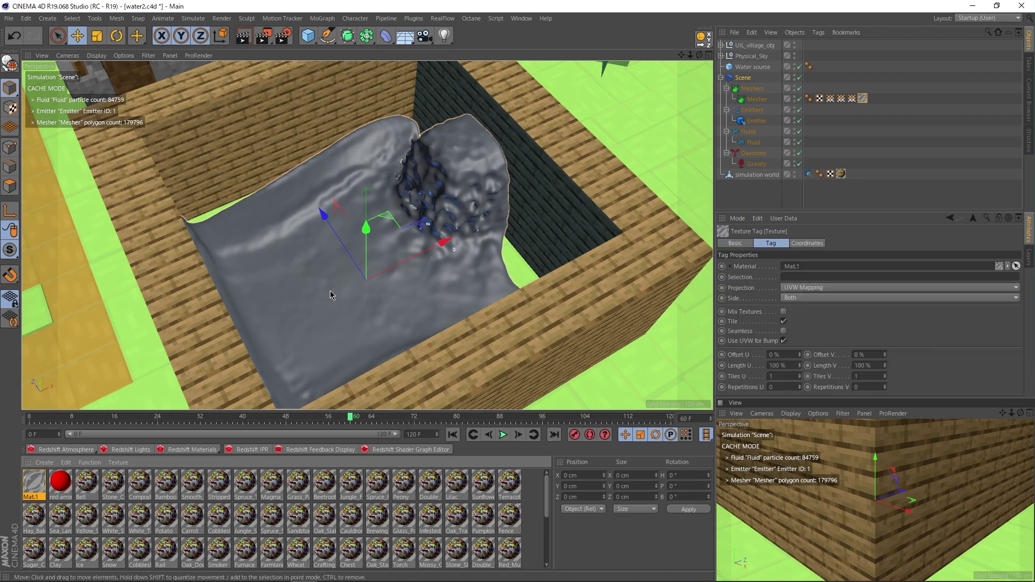
left_click(393, 240)
left_click_drag(393, 240, 381, 261, "alt")
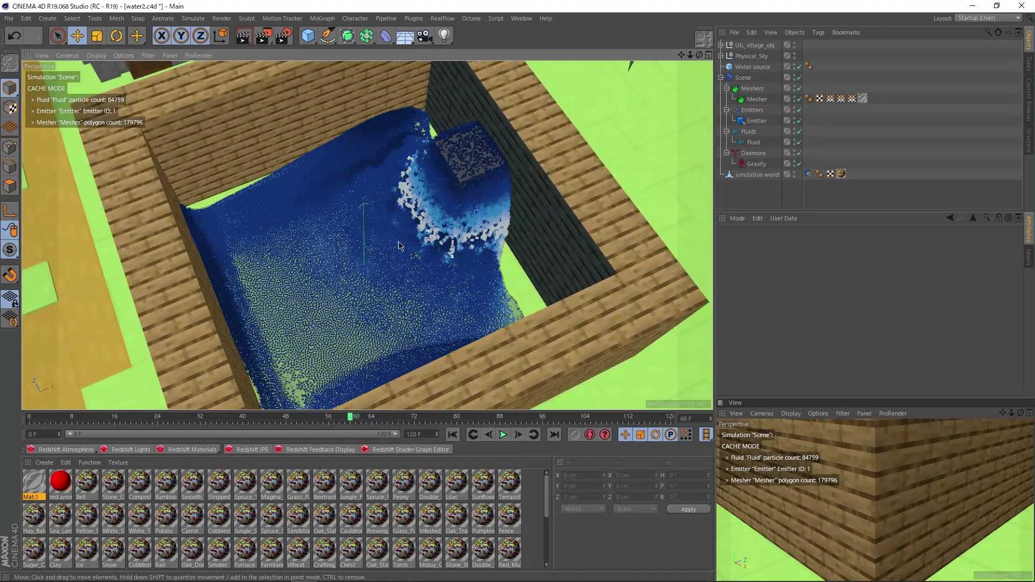
Hide the Fluid particles, recheck the Mat.1 Water material, then select the Grass_Block_3 ground block
left_click(801, 143)
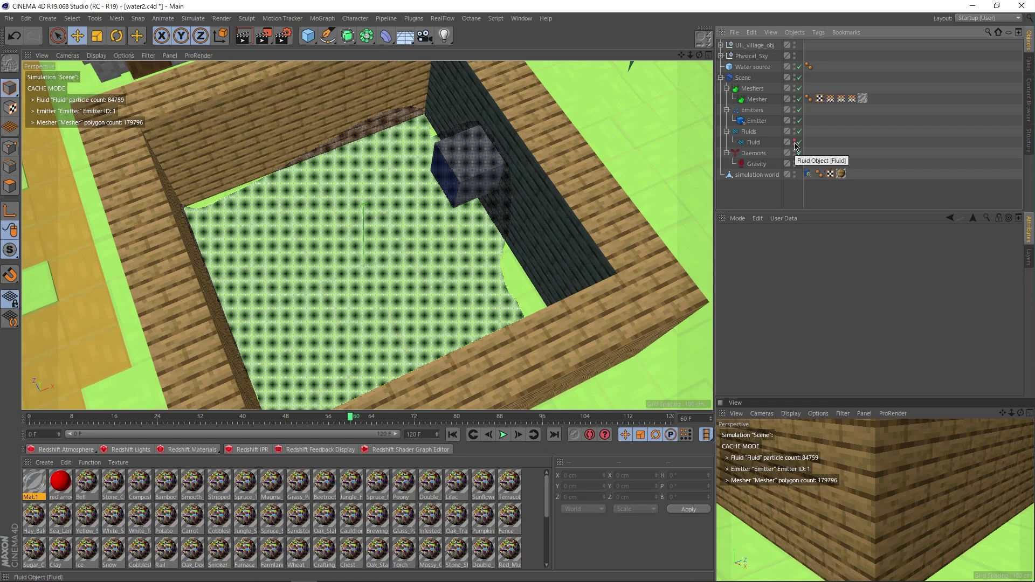
left_click_drag(384, 248, 406, 208, "alt")
left_click(34, 484)
double_click(33, 484)
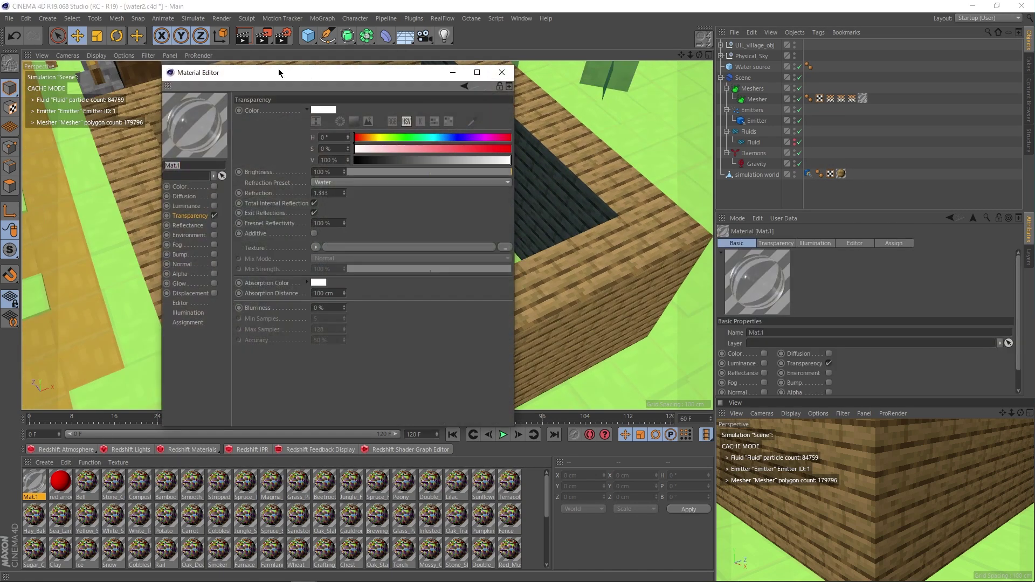
left_click_drag(278, 69, 779, 95)
left_click_drag(360, 160, 358, 248, "alt")
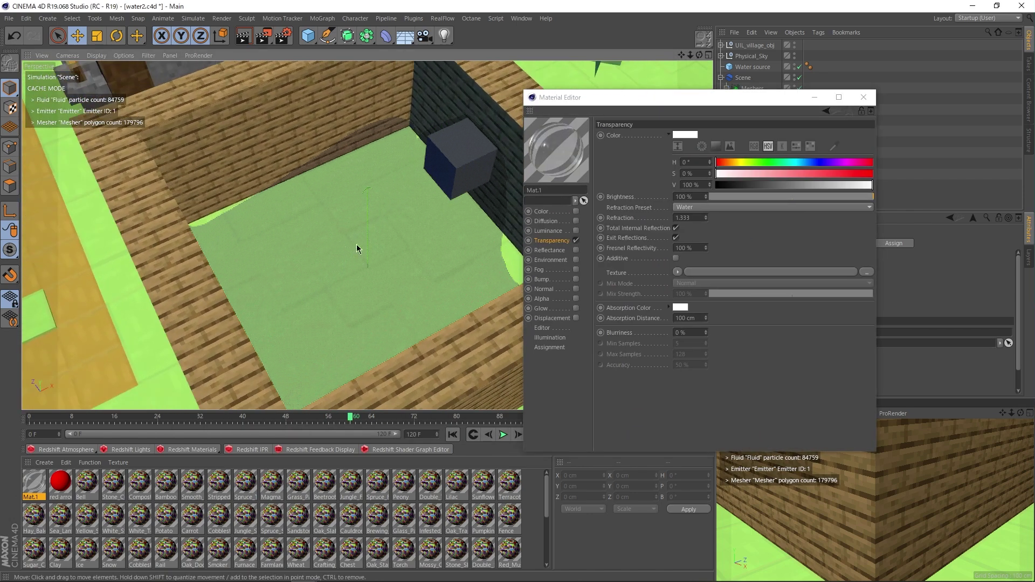
left_click(864, 97)
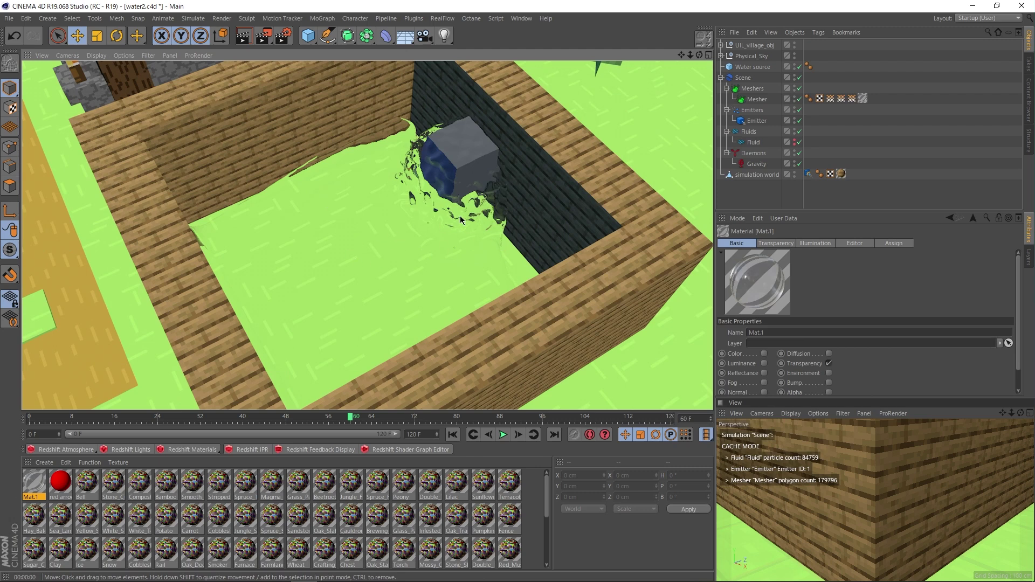
left_click(420, 239)
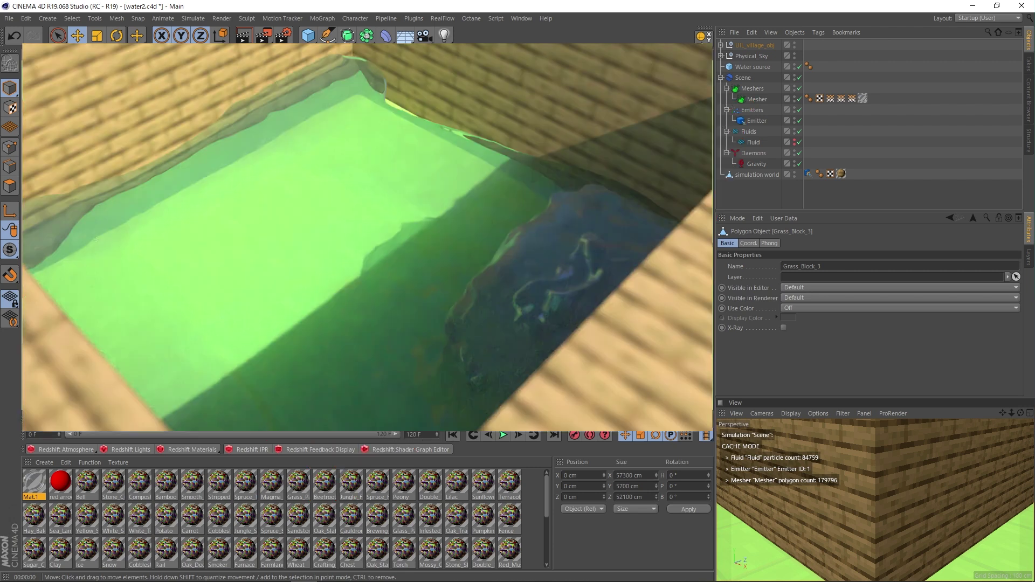
Render the water animation to the Picture Viewer with Shift+R
key("shift+r")
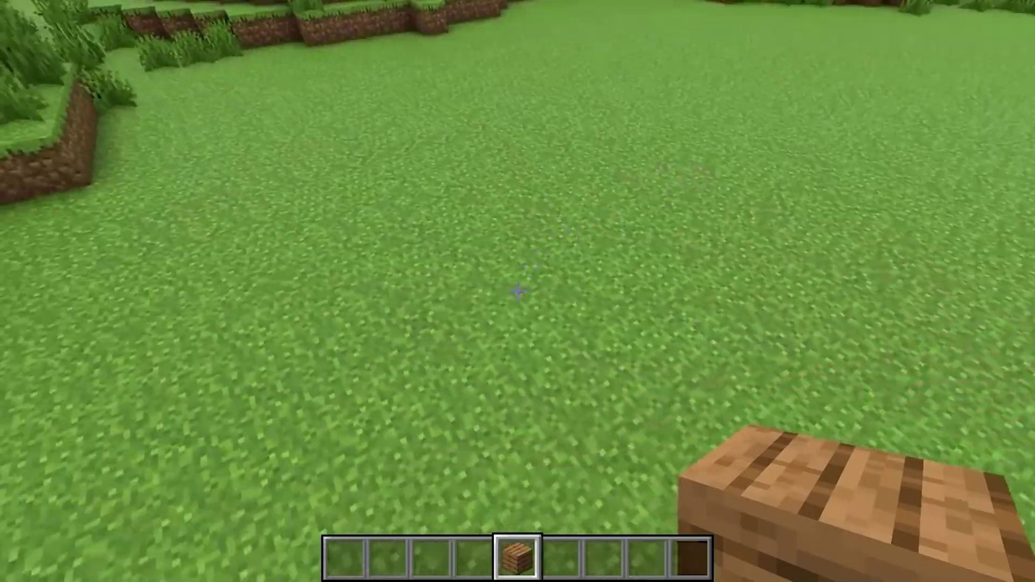
Place an oak plank block on the Minecraft grass
right_click(518, 291)
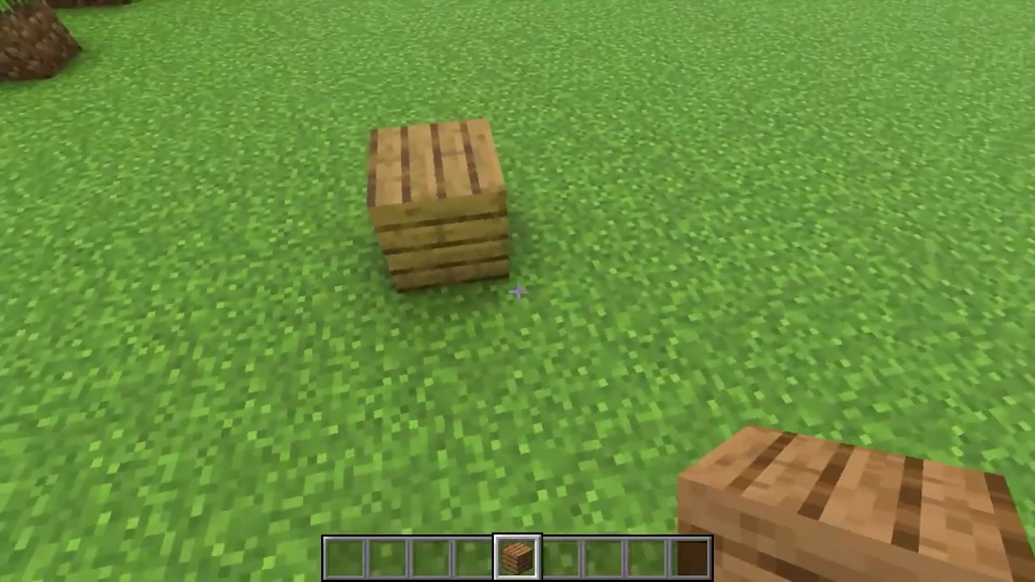
Place six more oak planks to extend the enclosure walls
right_click(517, 292)
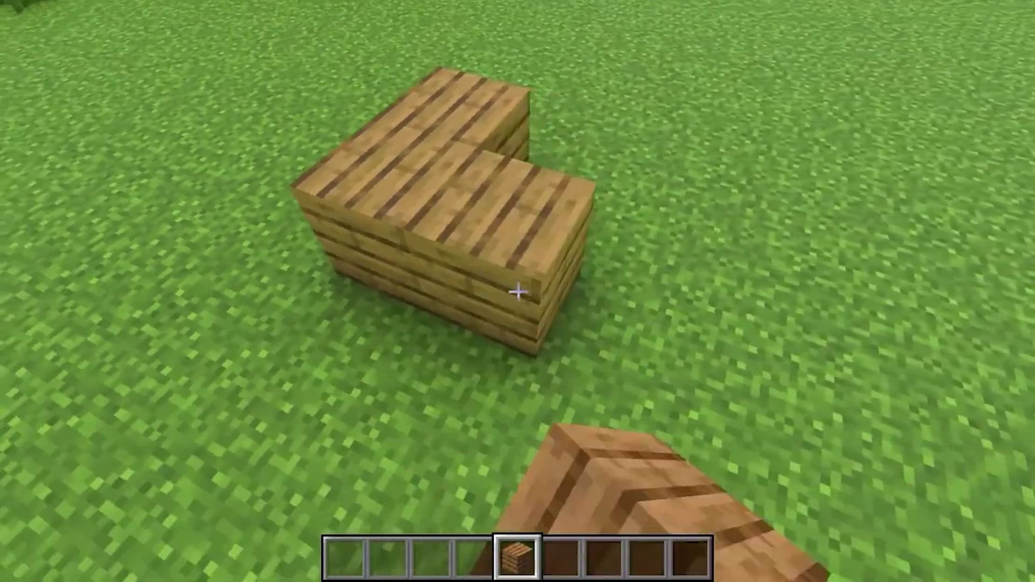
right_click(518, 291)
right_click(518, 291)
right_click(518, 291)
right_click(518, 291)
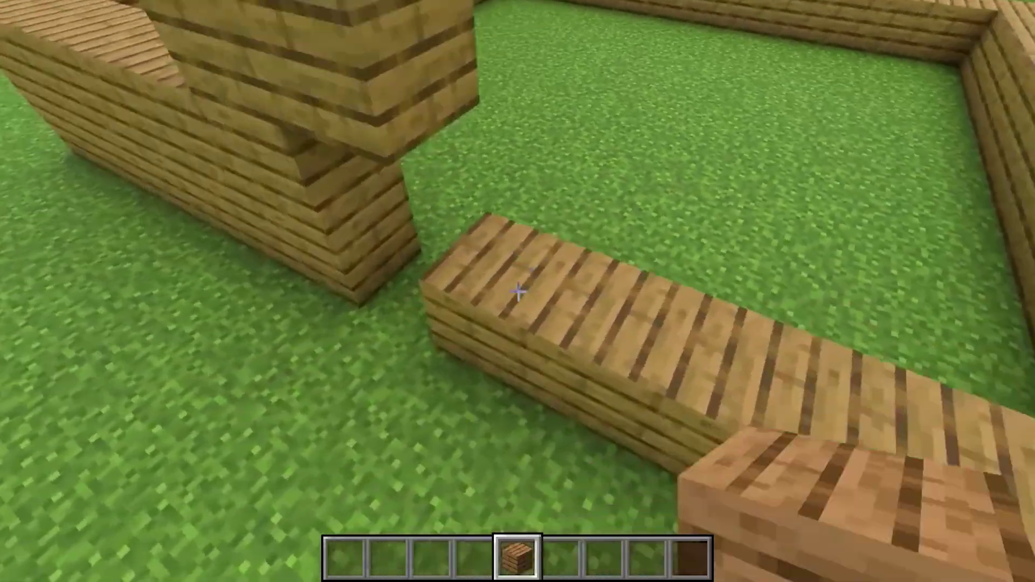
right_click(518, 291)
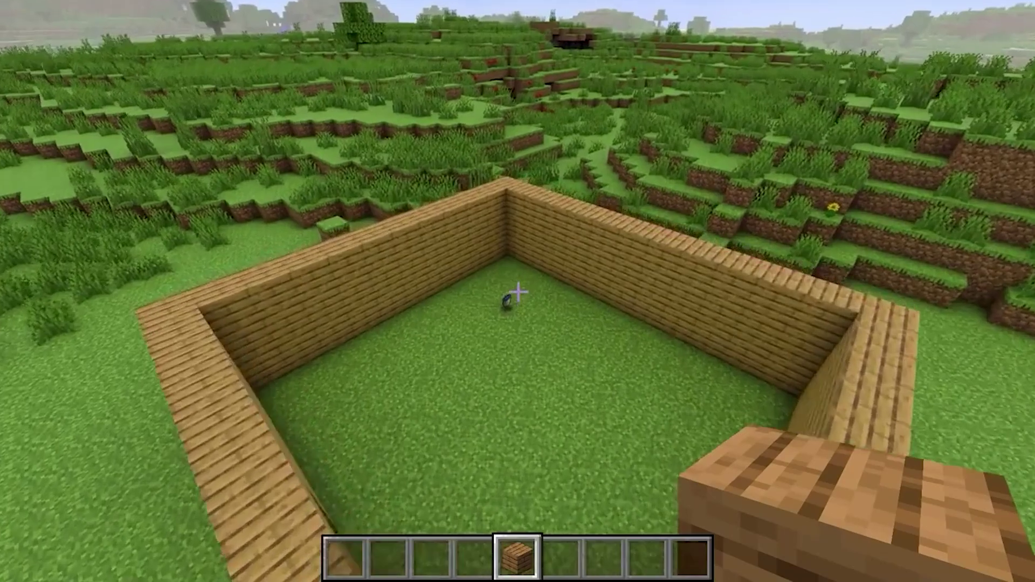
Pick up the water bucket and pour water against the wall onto the enclosure floor
key("w")
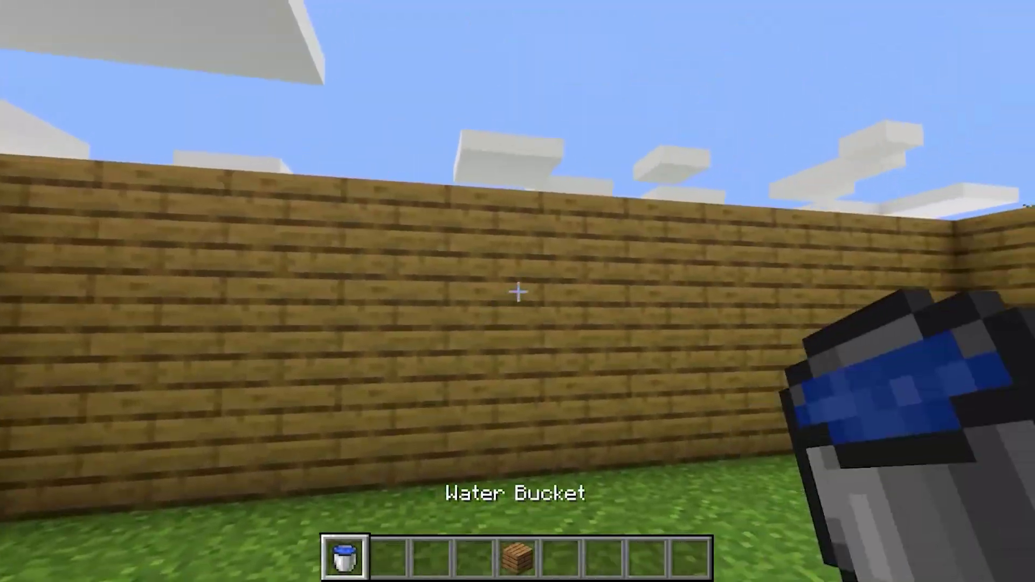
right_click(518, 292)
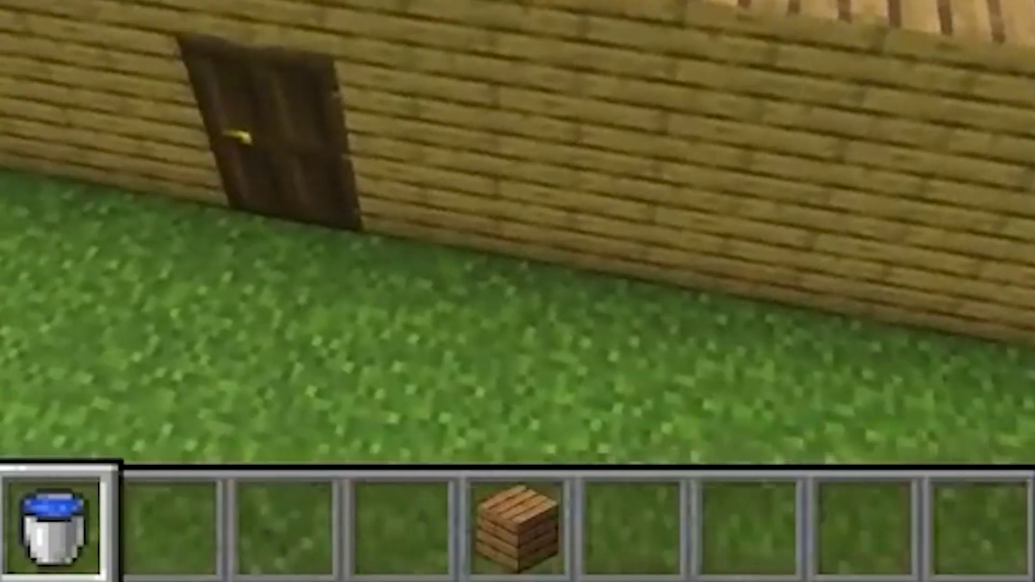
scroll(518, 291, "down", 1)
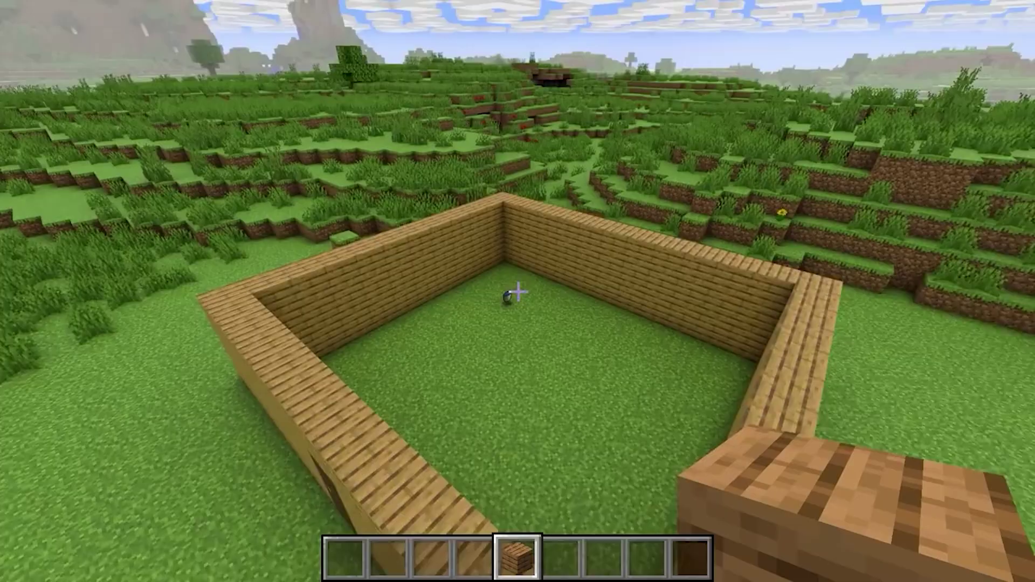
scroll(518, 291, "up", 4)
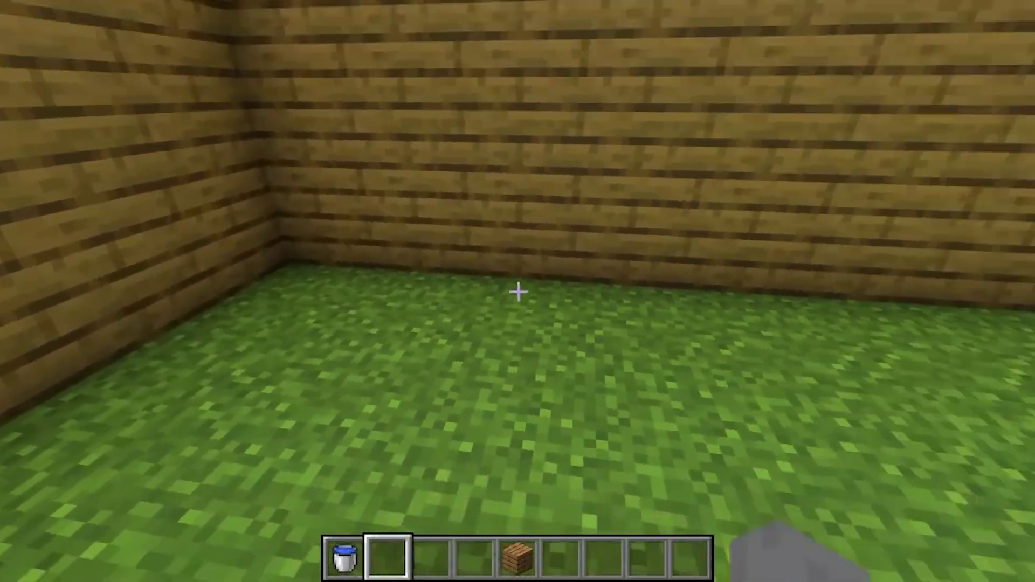
right_click(518, 292)
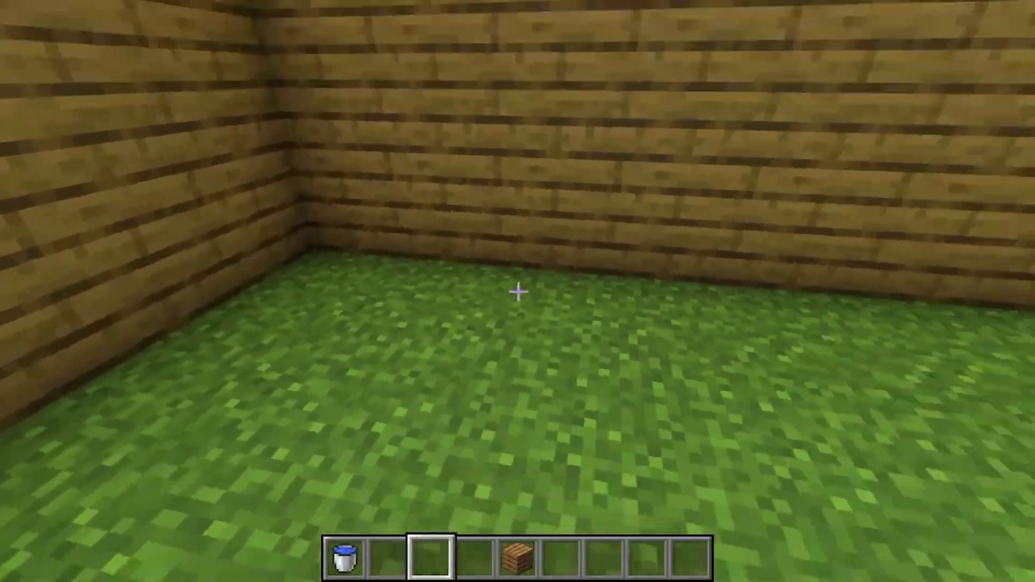
Pour the Water Bucket against the wall, then fly up and back over the flooded pool
key("1")
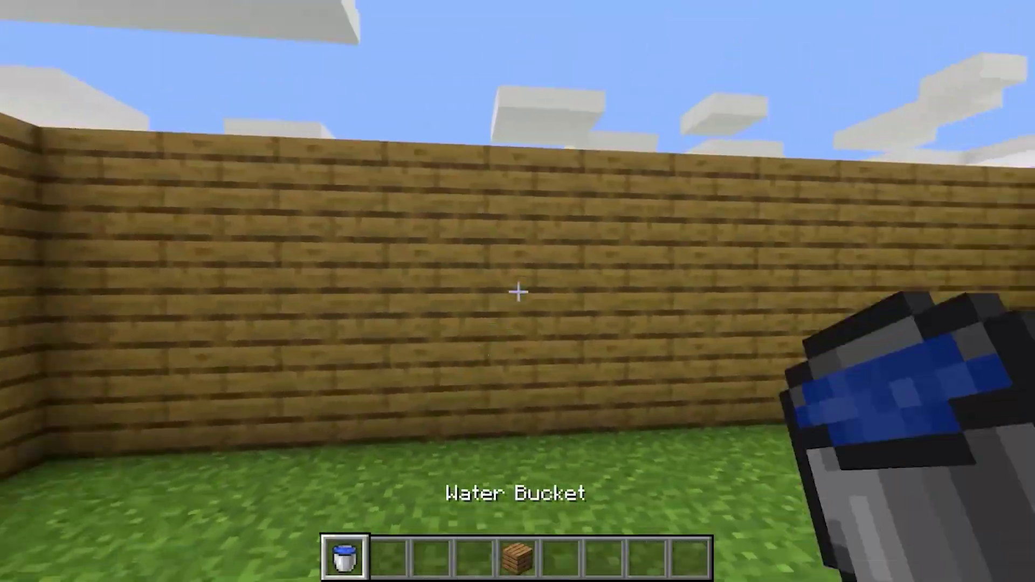
right_click(518, 292)
key("s")
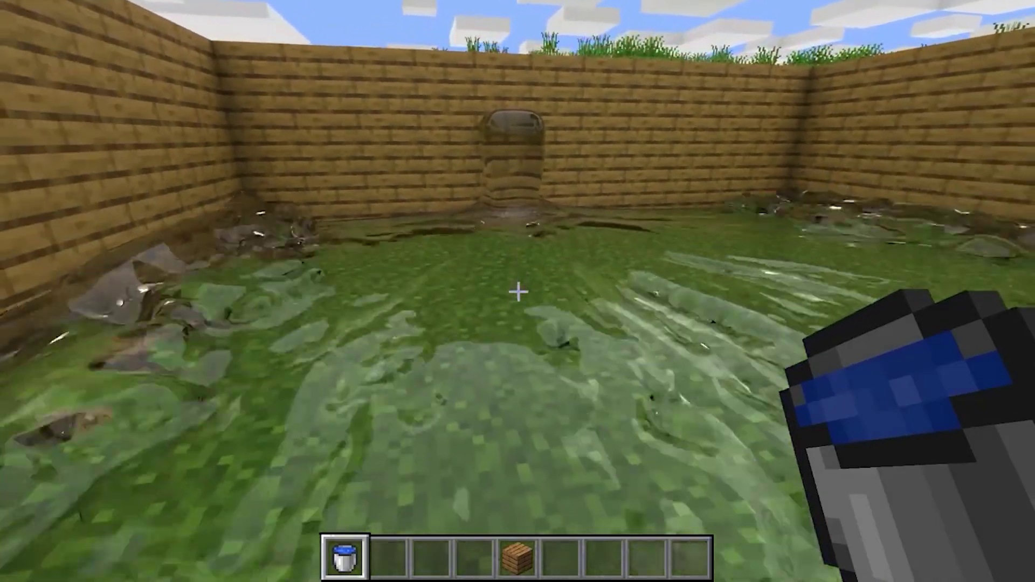
key("space")
key("s")
key("space")
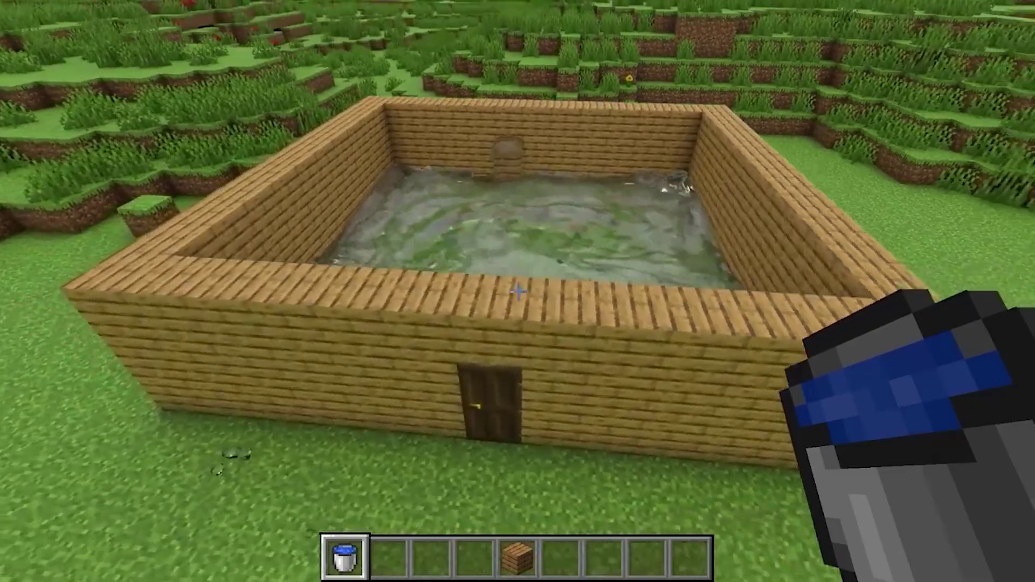
key("2")
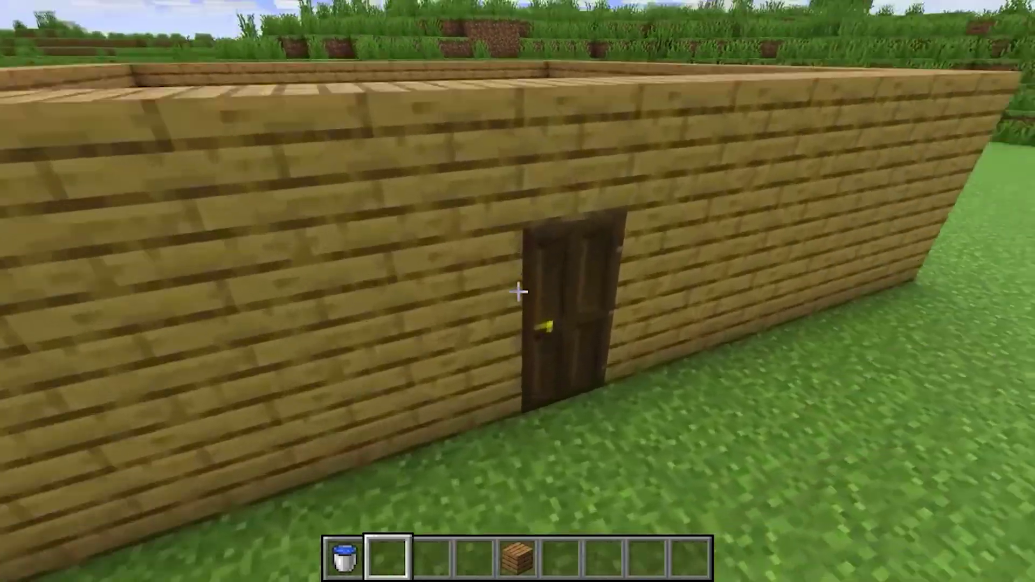
key("w")
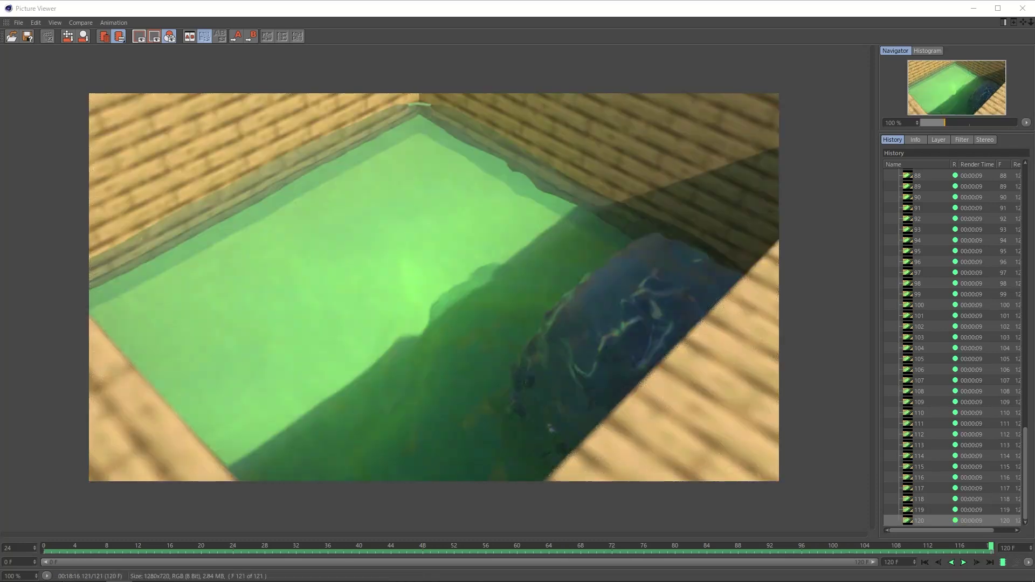
Loop playback of the finished 121-frame water render in the Picture Viewer
left_click(964, 563)
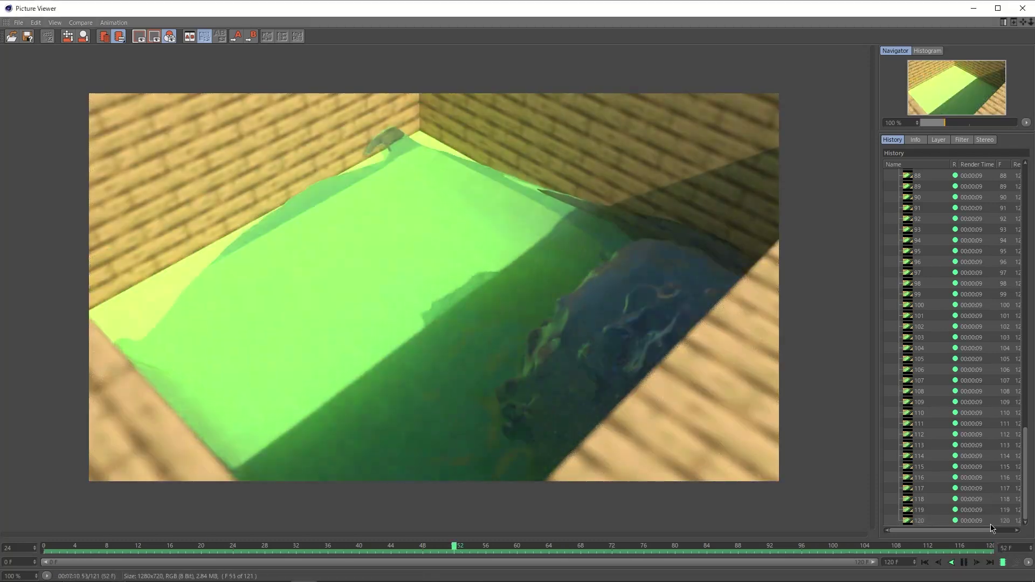